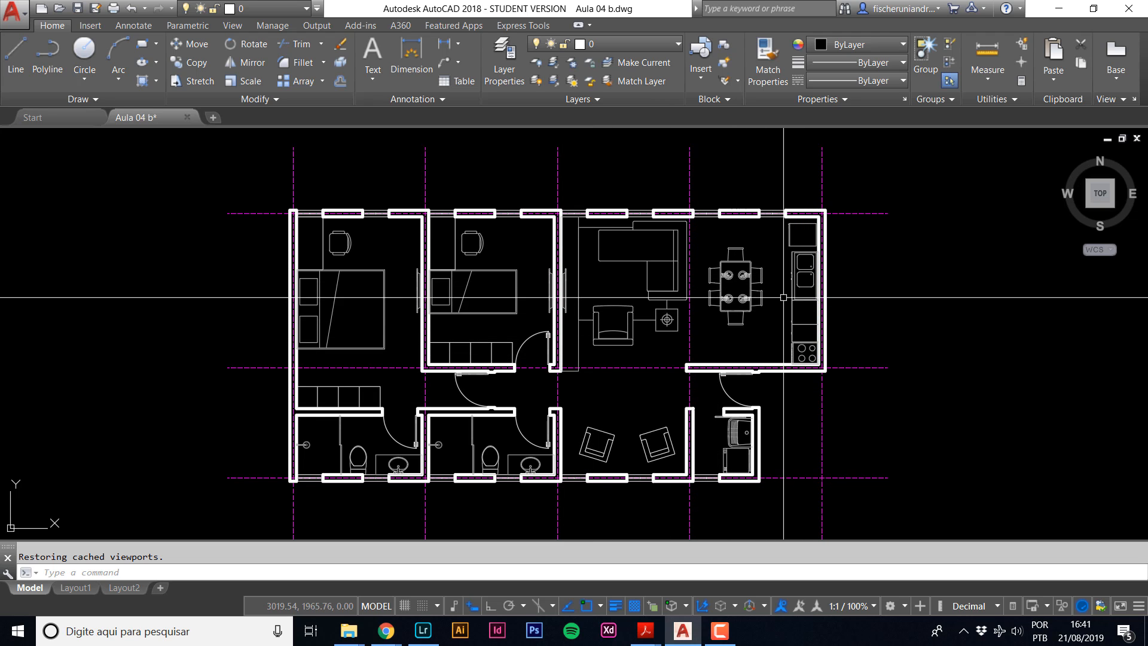
Compare the floor plan in model space with its presentation on the Layout1 sheet, then return to model space.
middle_drag(777, 296, 739, 300)
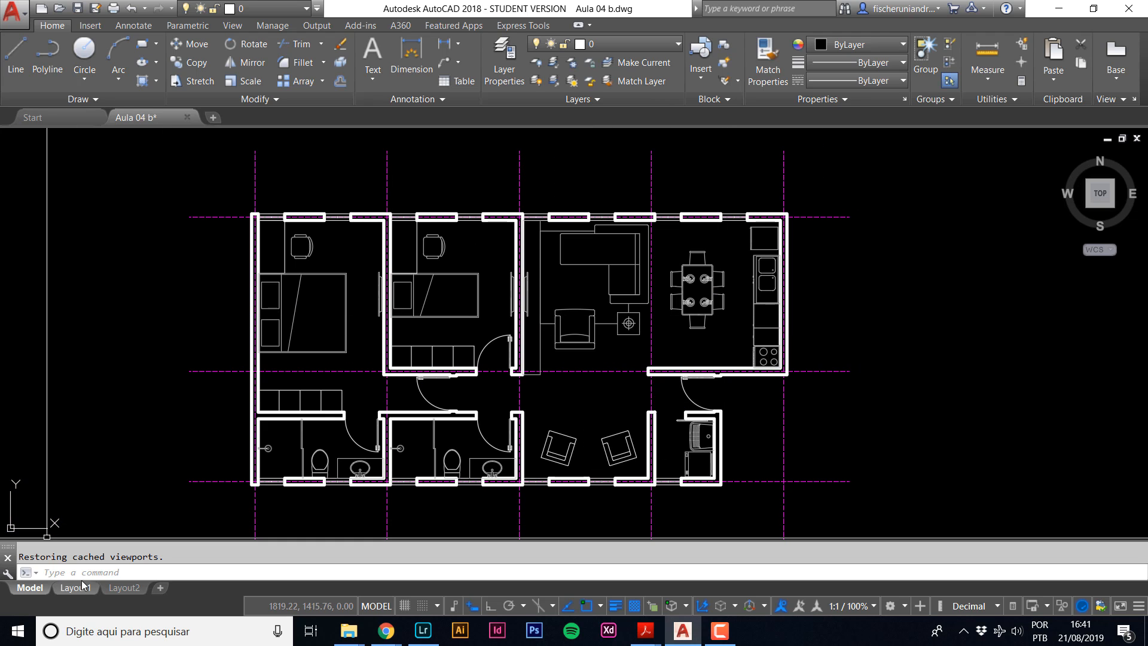
mouse_move(78, 589)
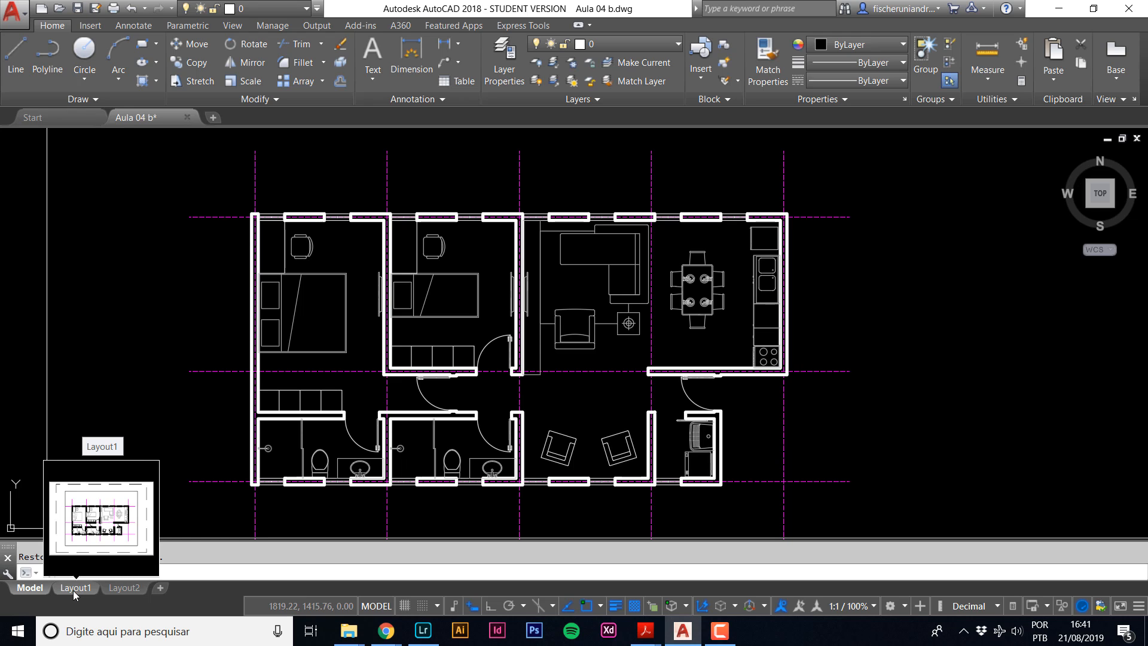
click(72, 590)
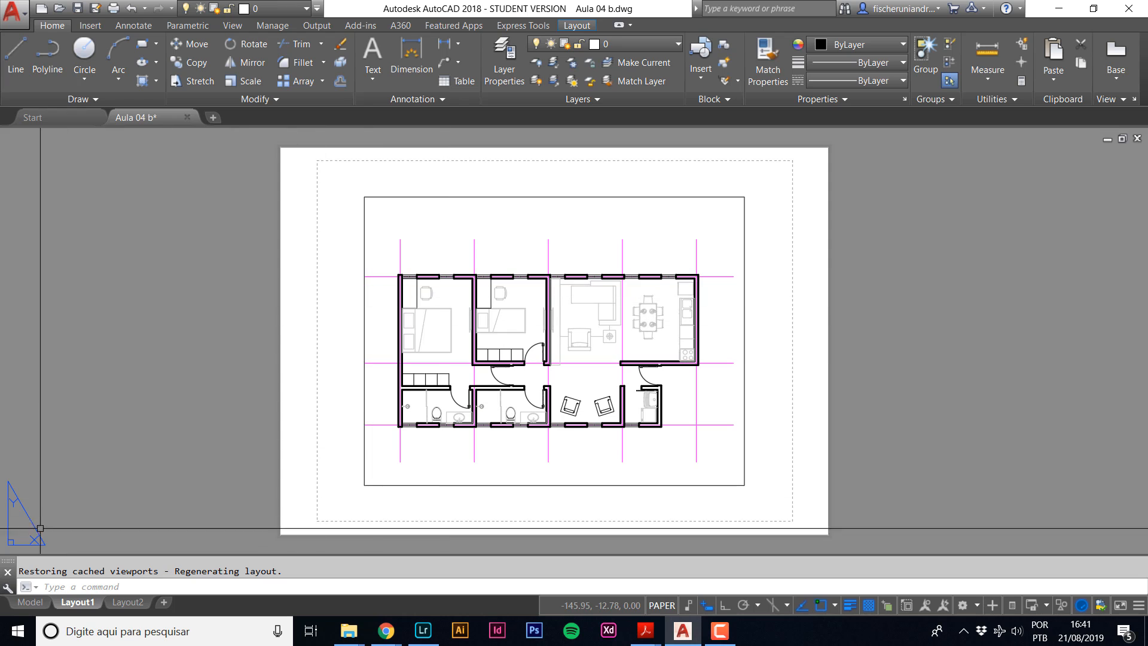
click(36, 603)
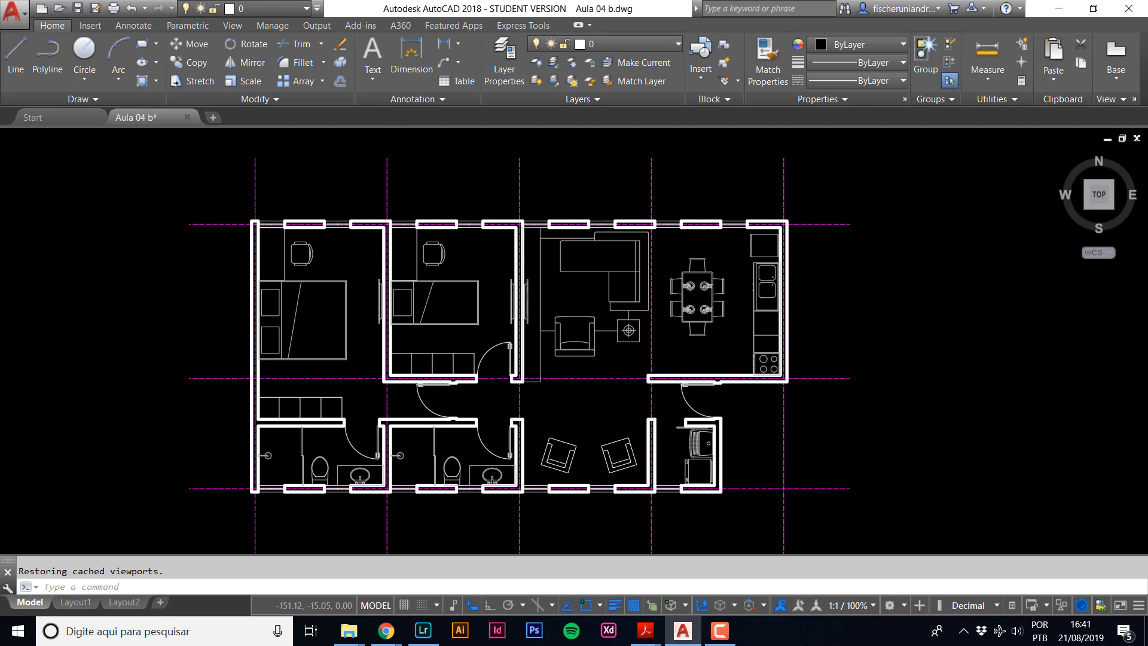
scroll(299, 295, down, 3)
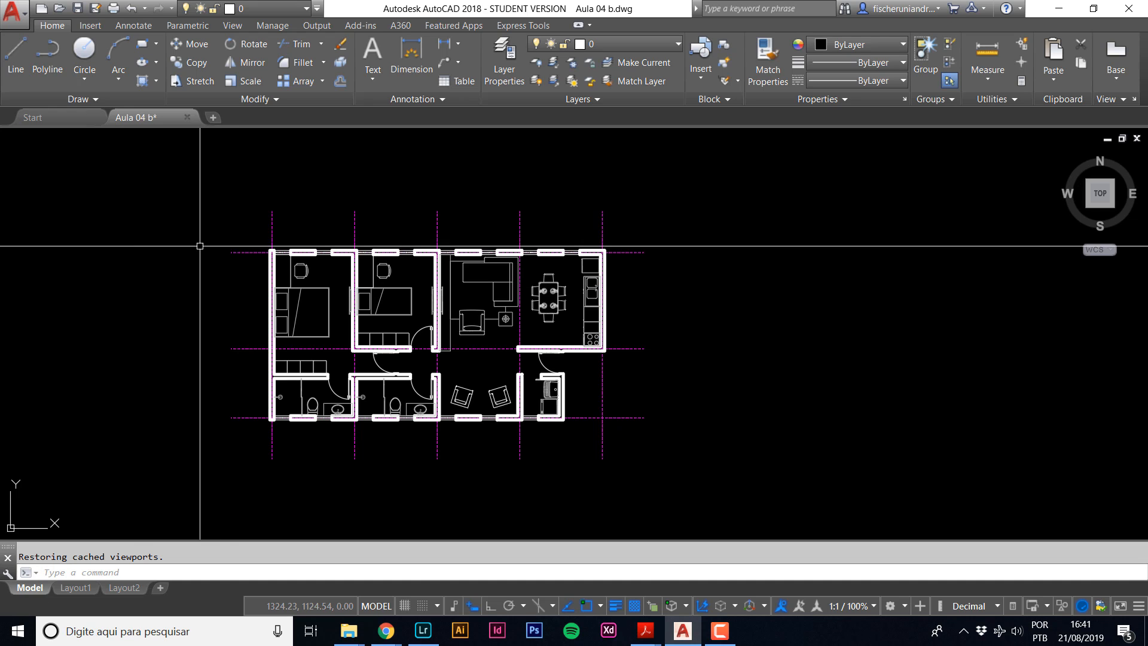
scroll(307, 334, up, 2)
scroll(323, 335, down, 4)
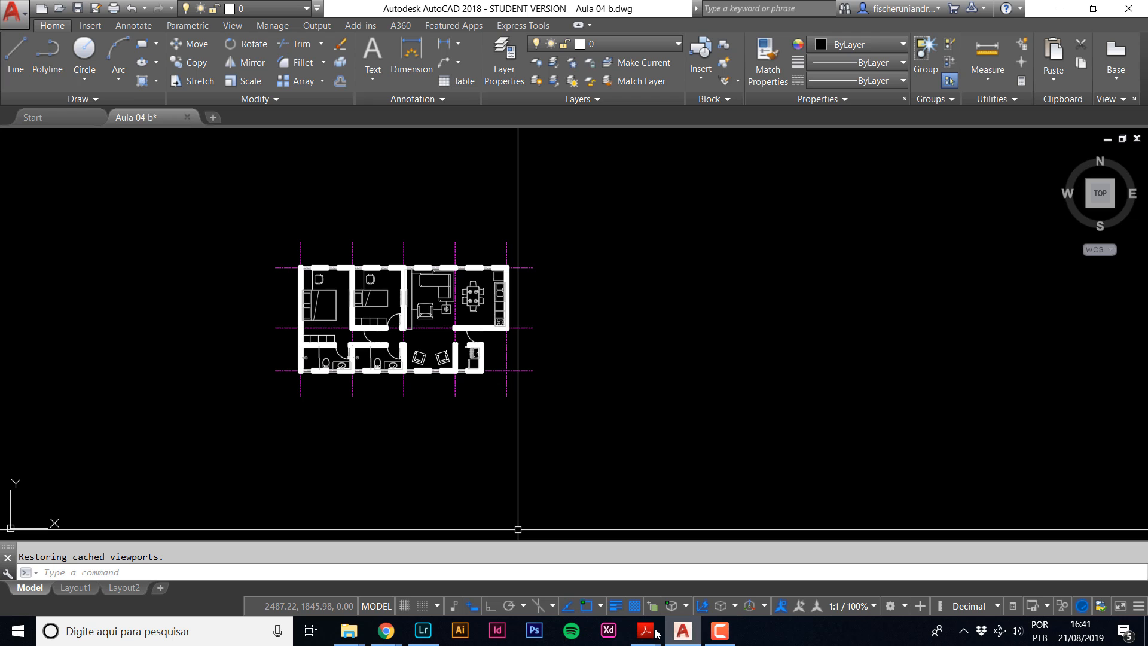
Switch to Acrobat Reader and examine the apartment floor plan, its dimensions and title block in 1º Bimestre A.pdf.
mouse_move(645, 631)
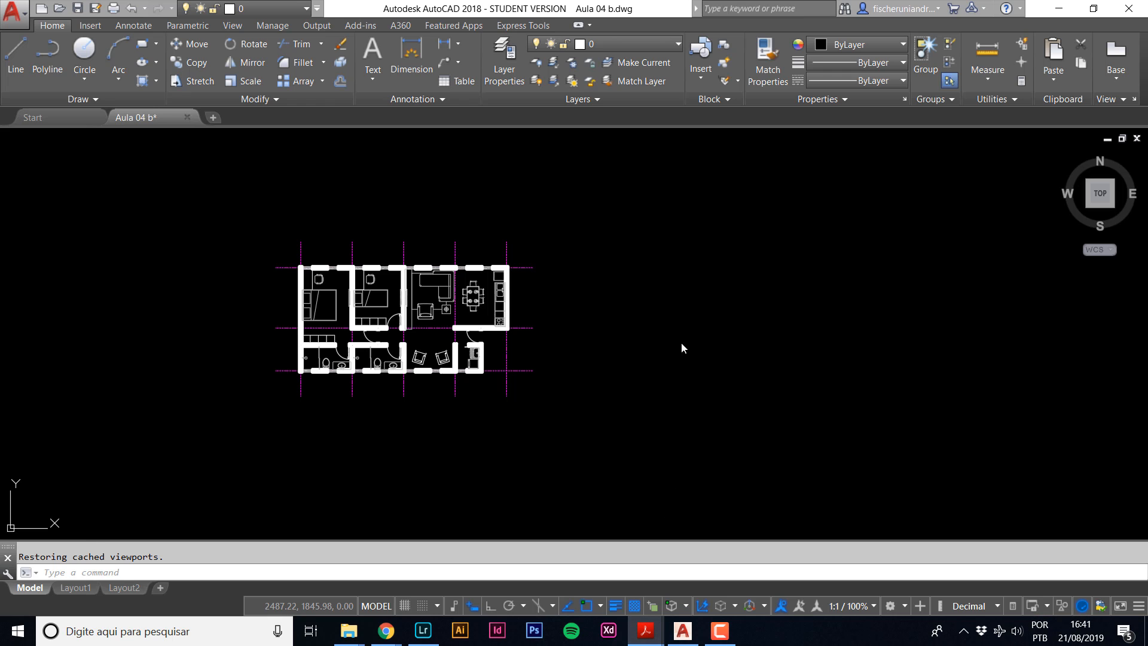
scroll(536, 375, down, 10)
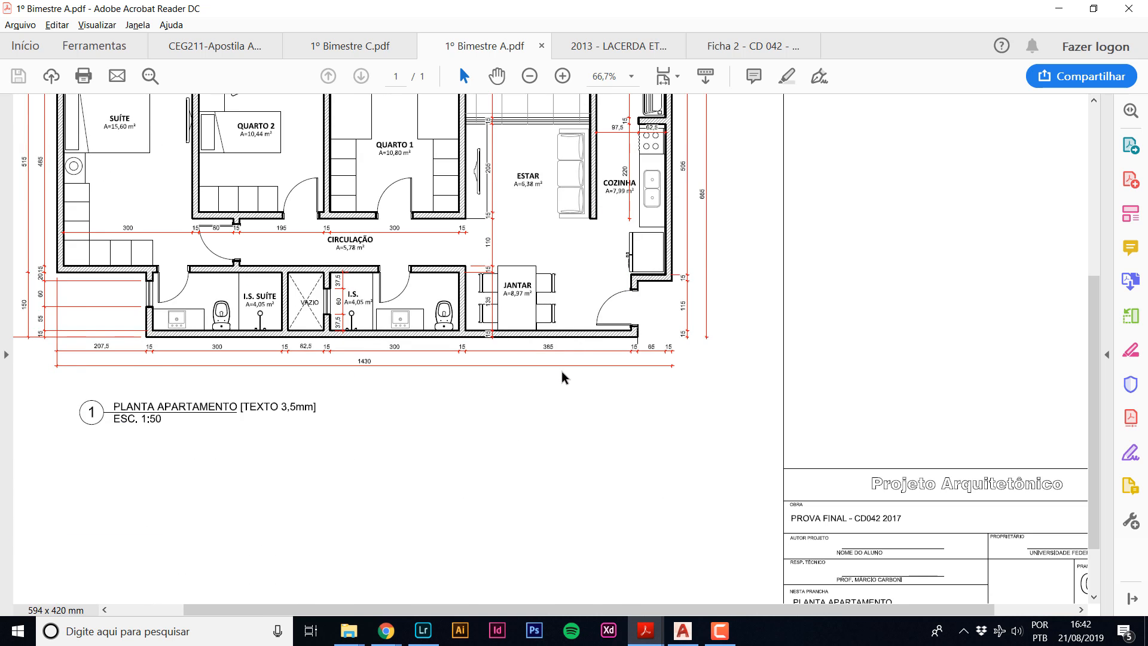
scroll(531, 459, up, 6)
scroll(531, 460, up, 4)
scroll(158, 266, down, 5)
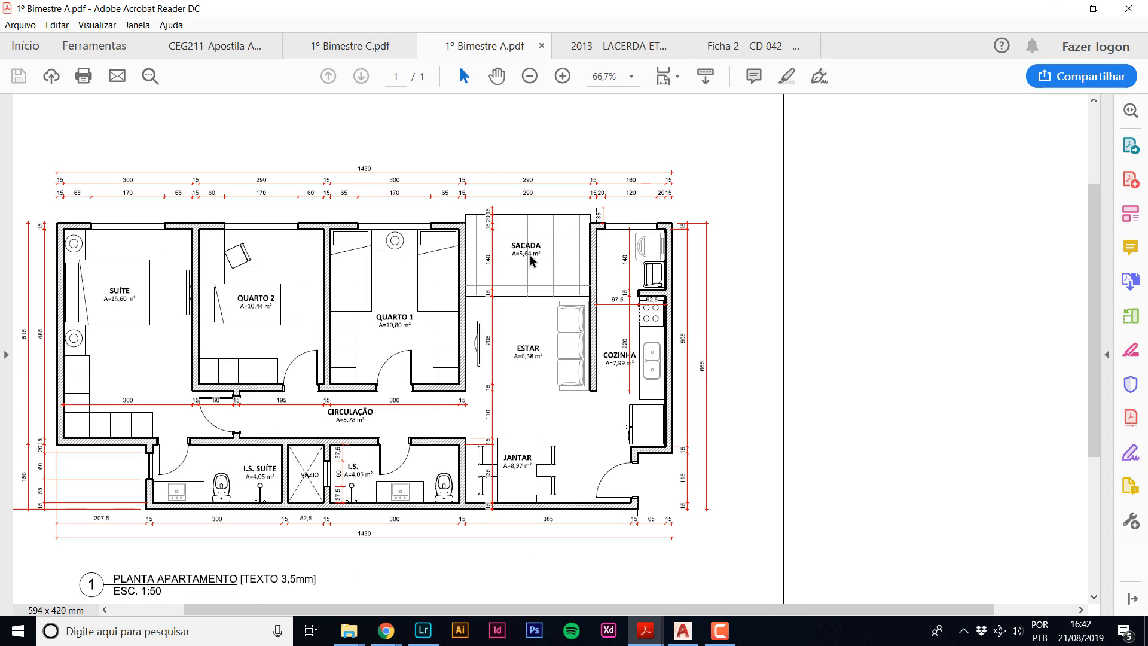
scroll(588, 239, up, 5)
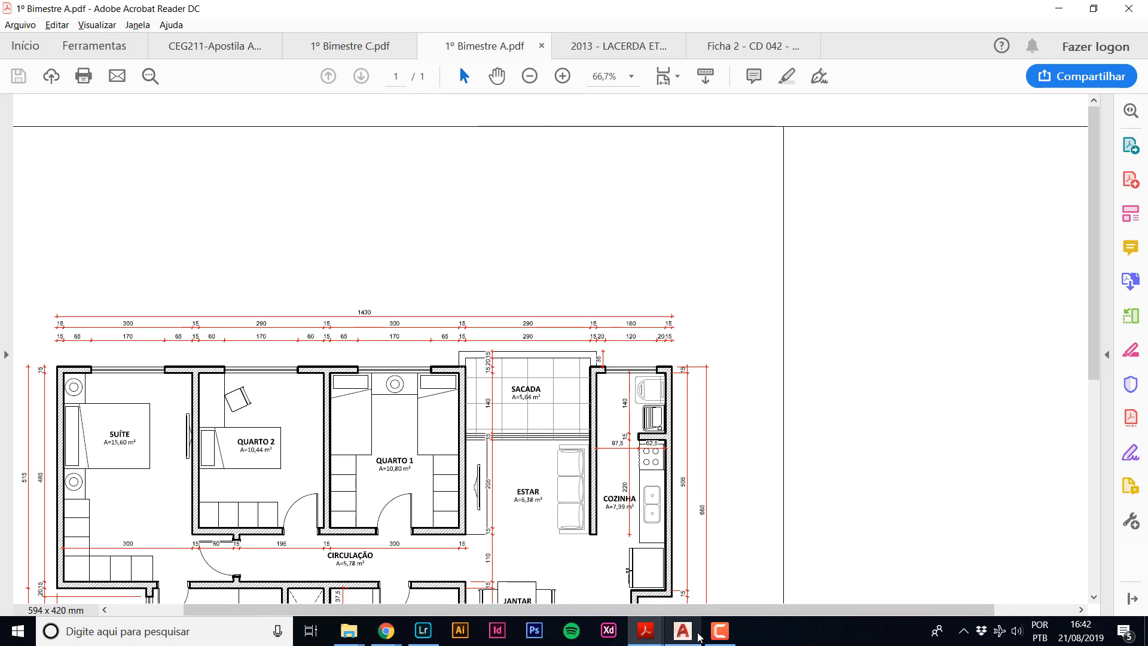
Switch back to AutoCAD and open the Layout1 sheet of the floor plan drawing.
click(682, 631)
scroll(464, 235, up, 2)
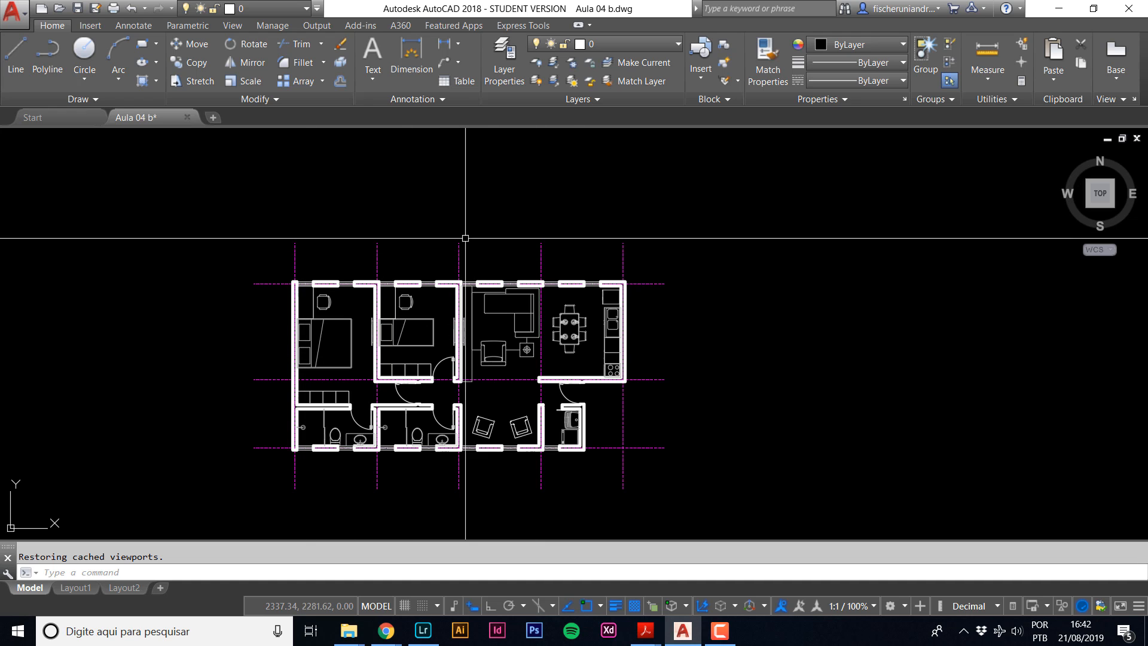
middle_drag(452, 313, 534, 286)
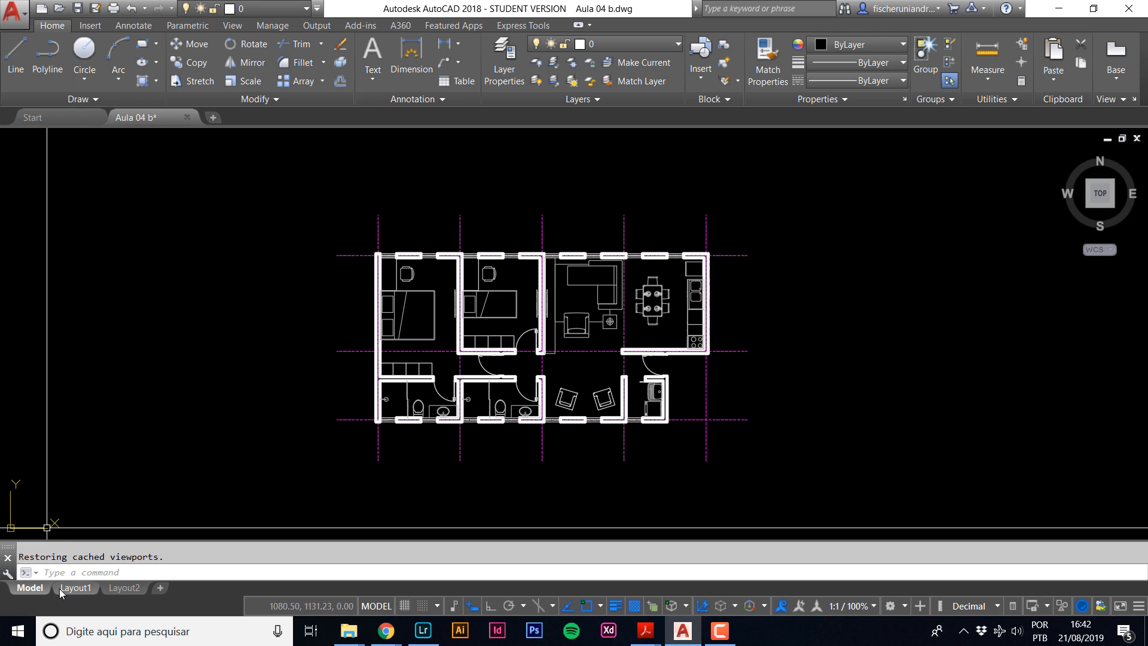
mouse_move(75, 590)
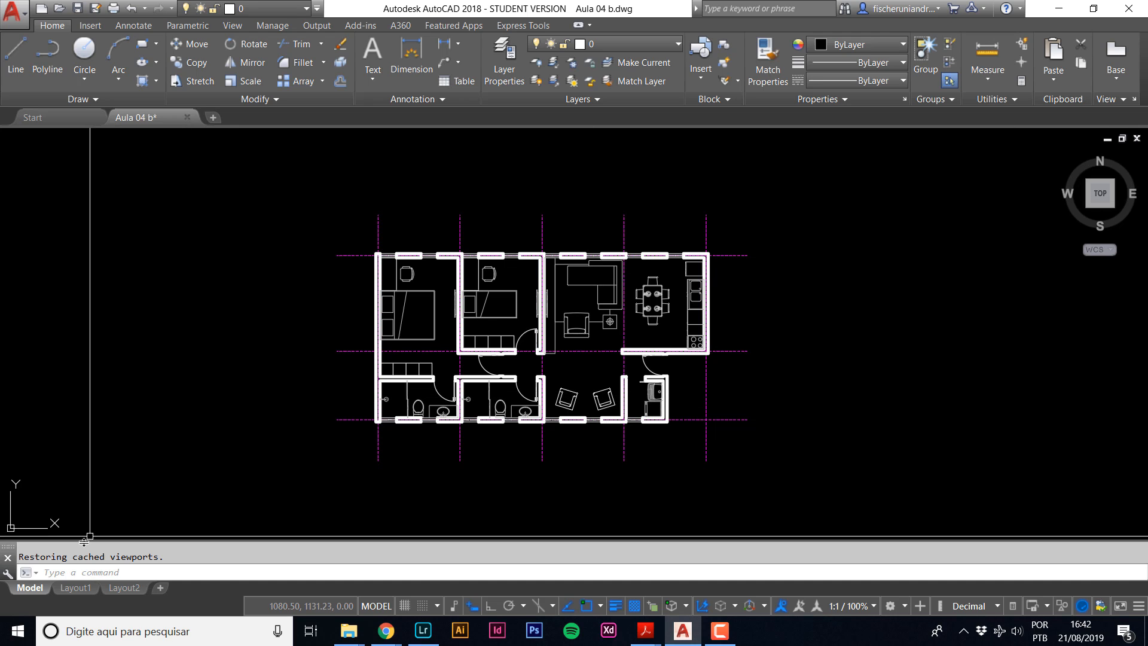
click(74, 594)
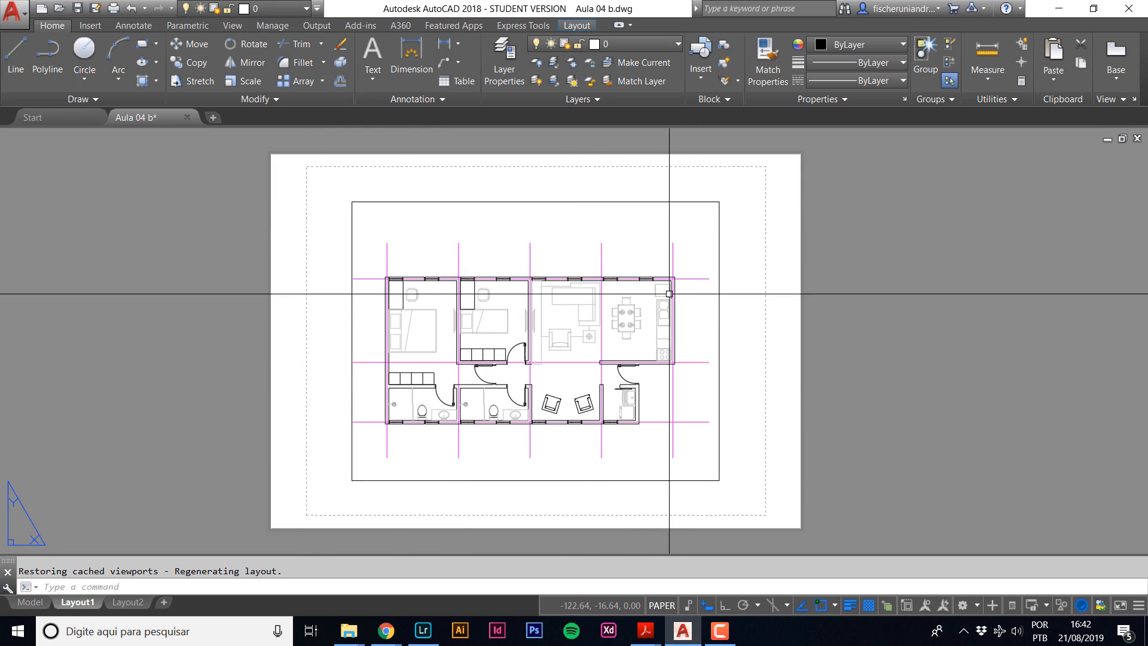
Examine the Layout1 sheet, its dashed printable margin and the viewport frame around the plan.
scroll(611, 296, down, 2)
scroll(611, 297, up, 2)
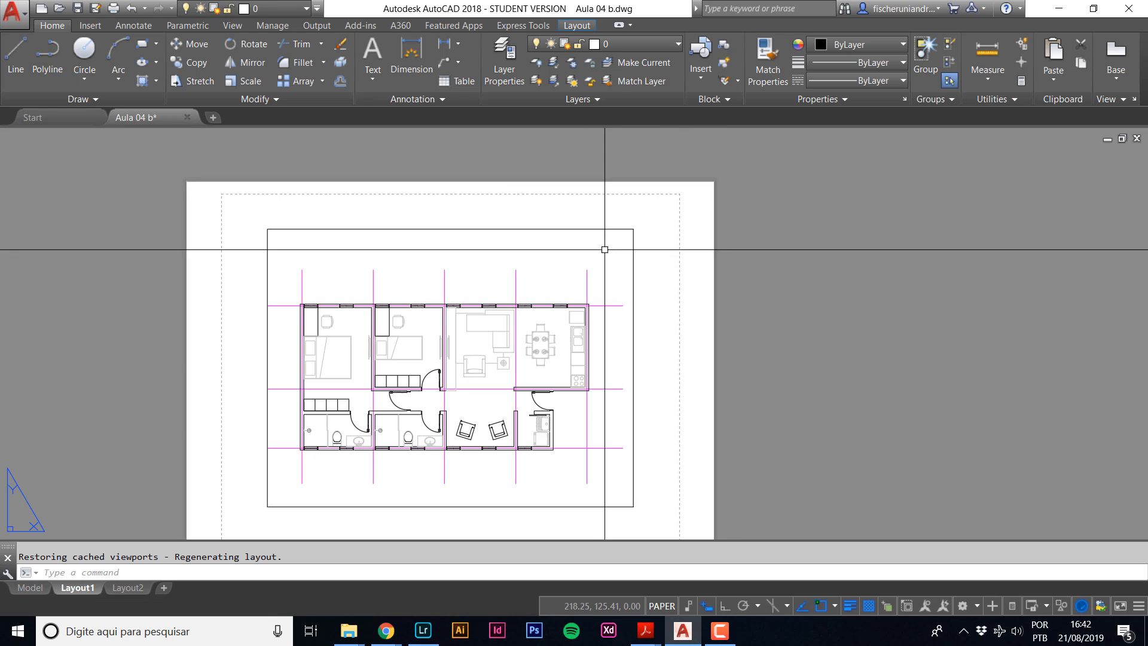
scroll(638, 234, down, 2)
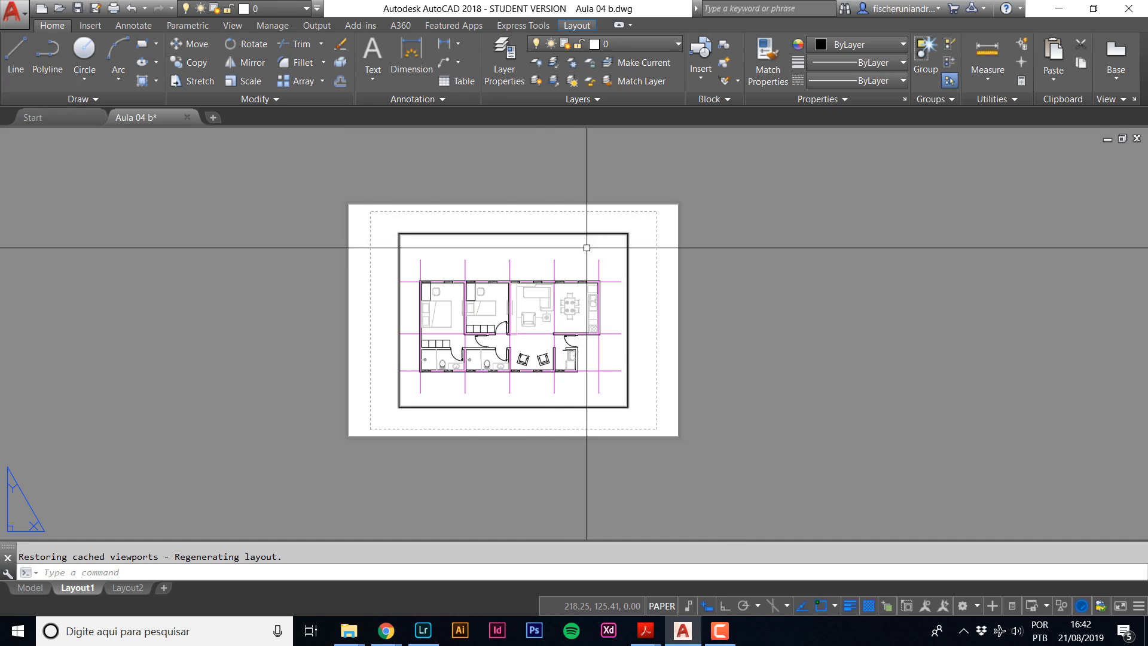
scroll(588, 249, up, 2)
scroll(292, 213, down, 2)
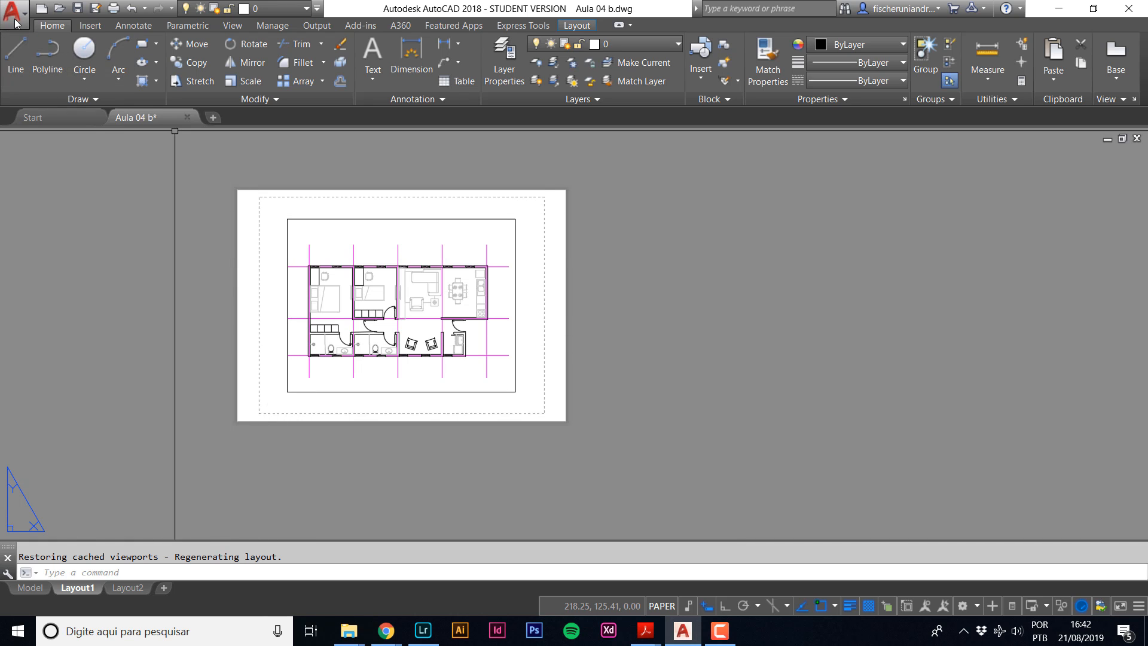
scroll(317, 251, up, 2)
scroll(299, 269, down, 2)
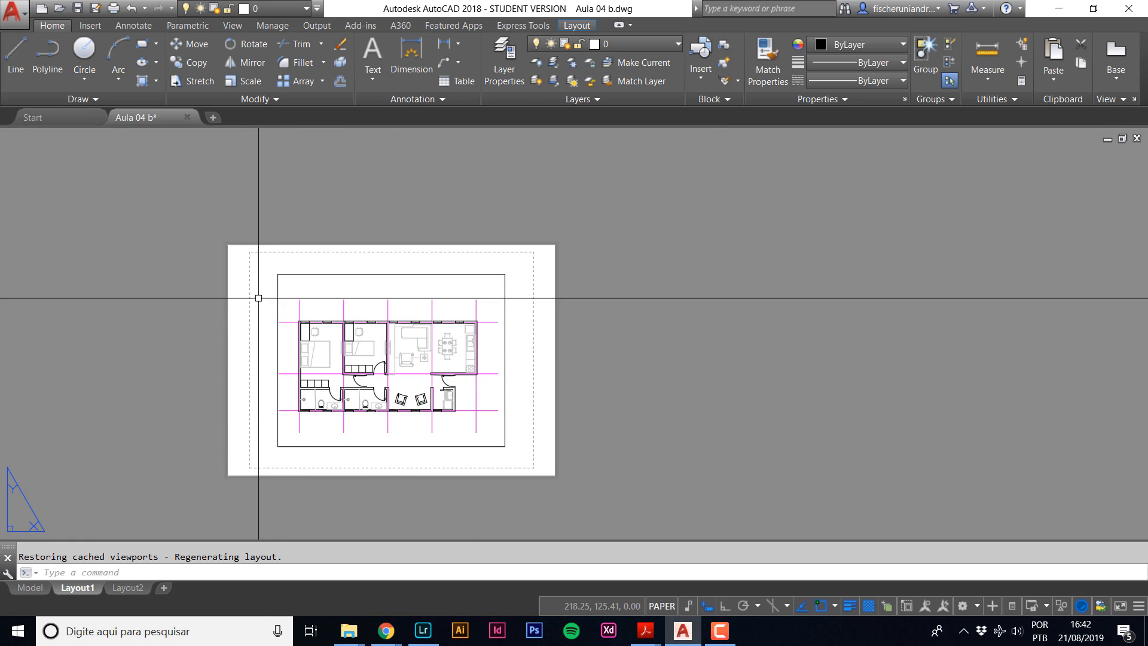
double_click(76, 588)
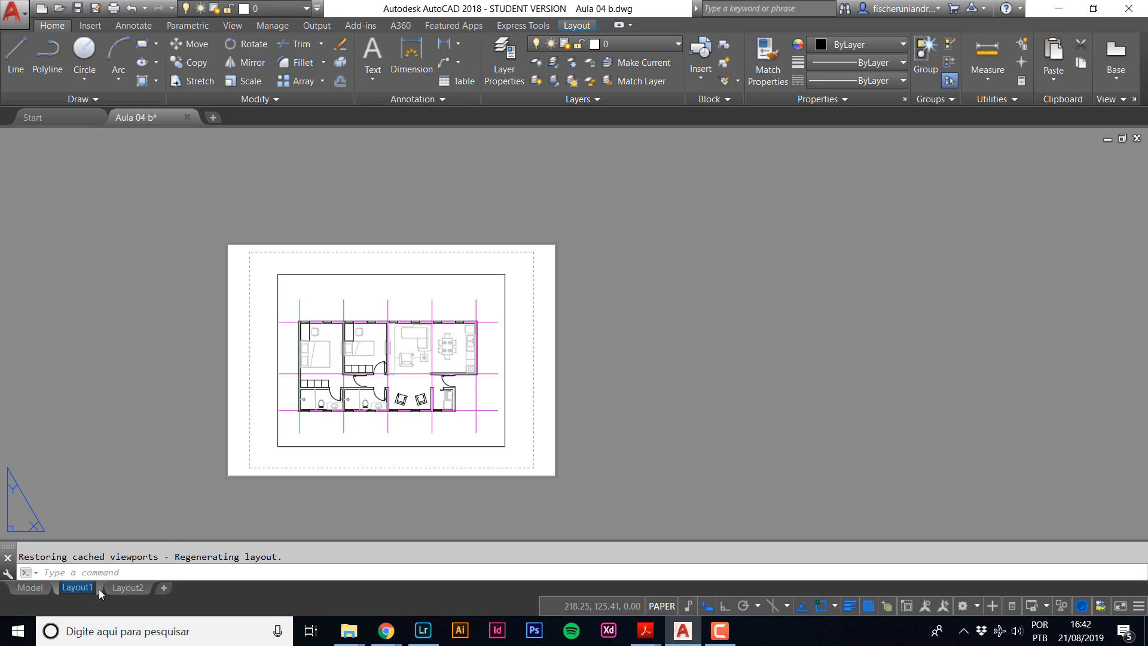
click(154, 464)
click(177, 487)
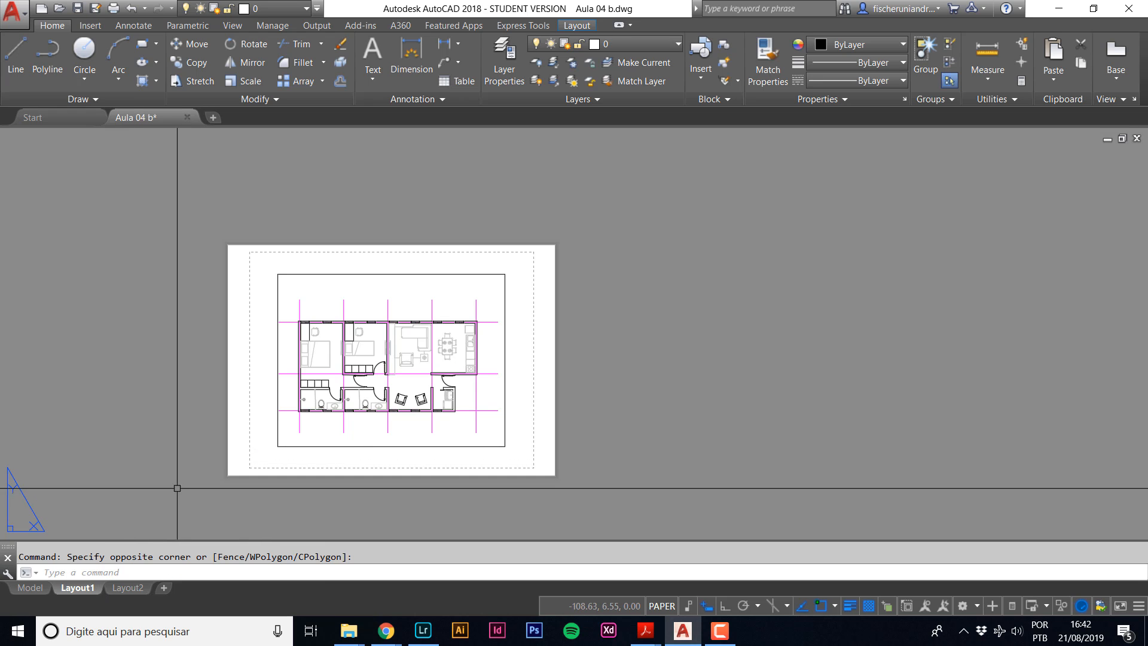
Rename the Layout1 sheet as "Folha A4".
double_click(92, 588)
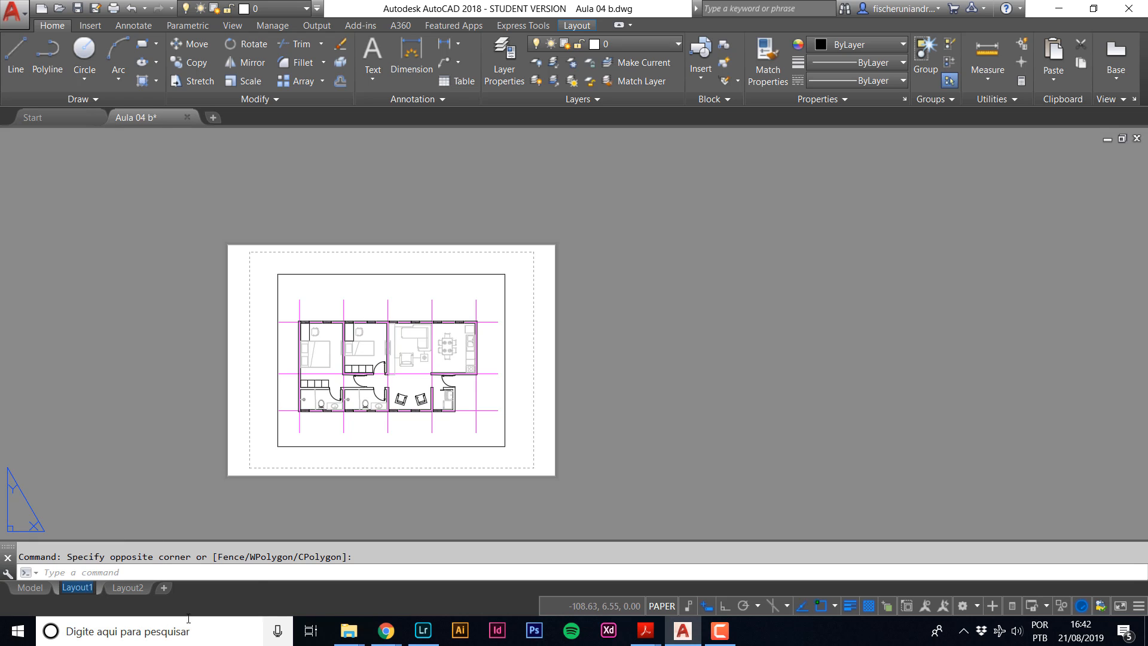
text(Folha)
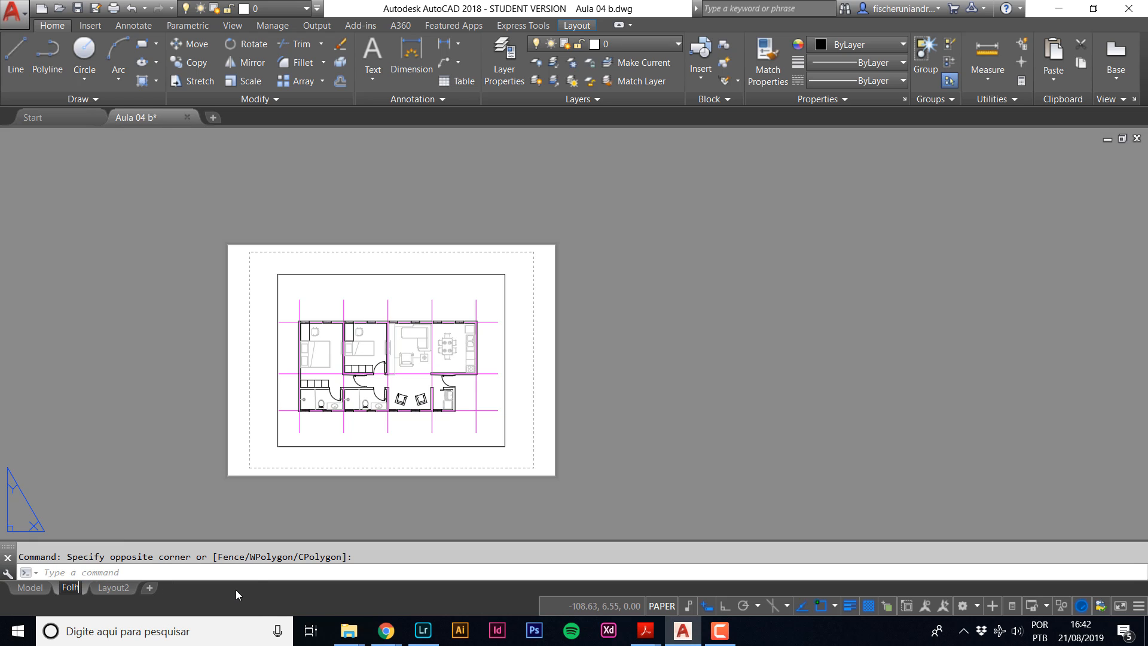
key(Return)
text(A4)
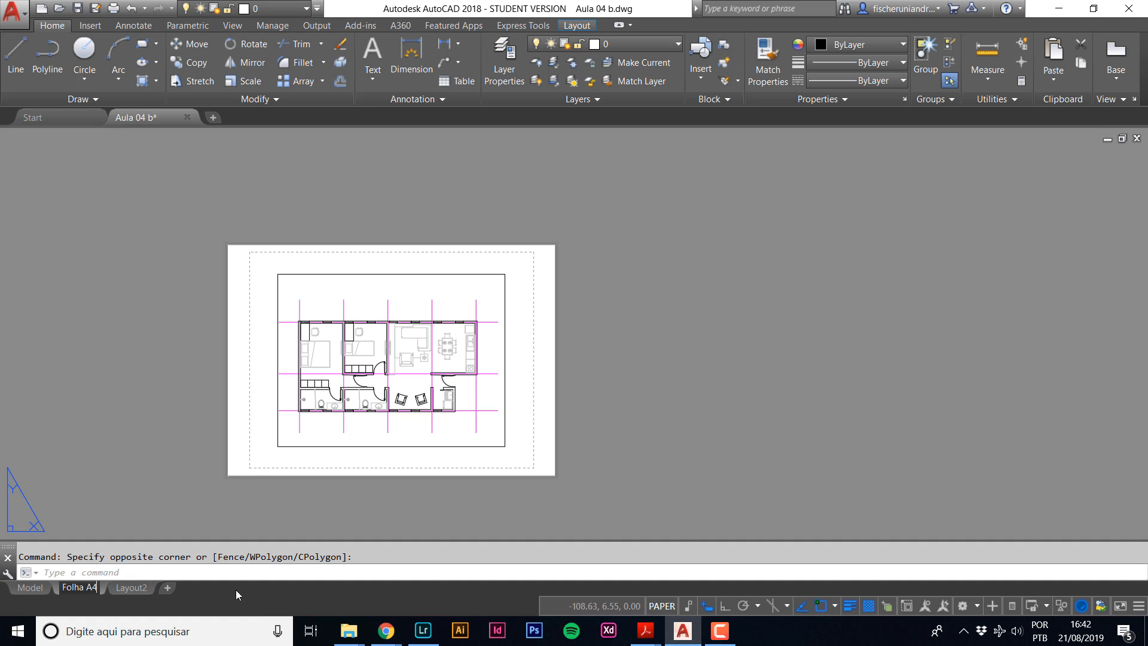
key(Return)
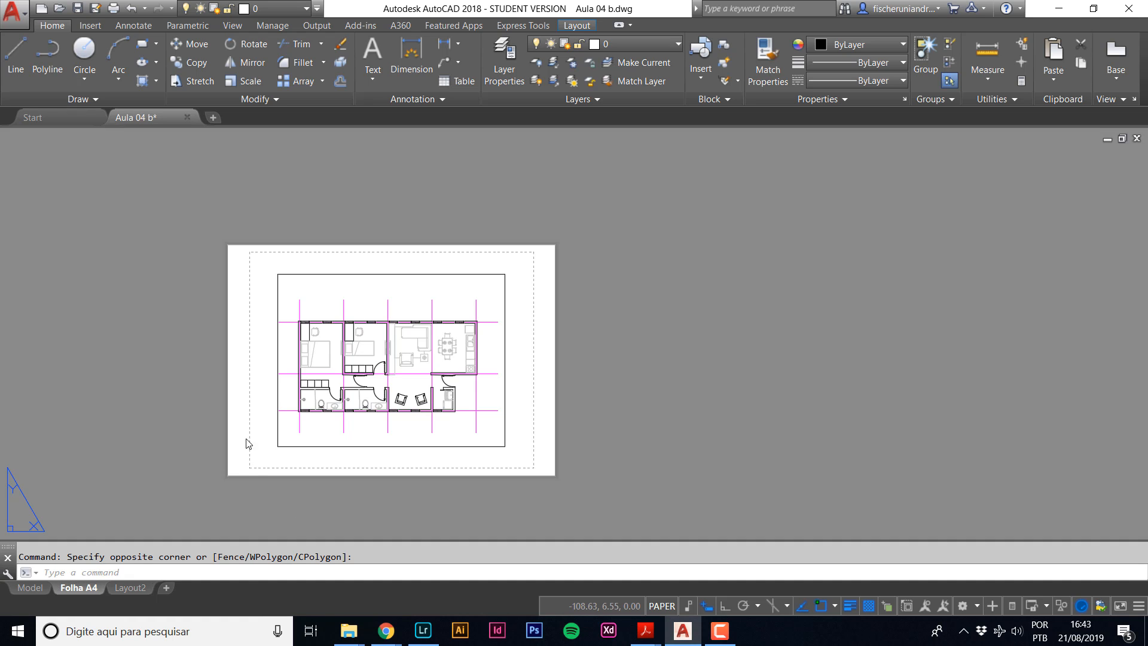
View the Folha A4 sheet and the plan on Layout2, then return to the Folha A4 layout.
scroll(452, 413, down, 5)
scroll(362, 412, up, 5)
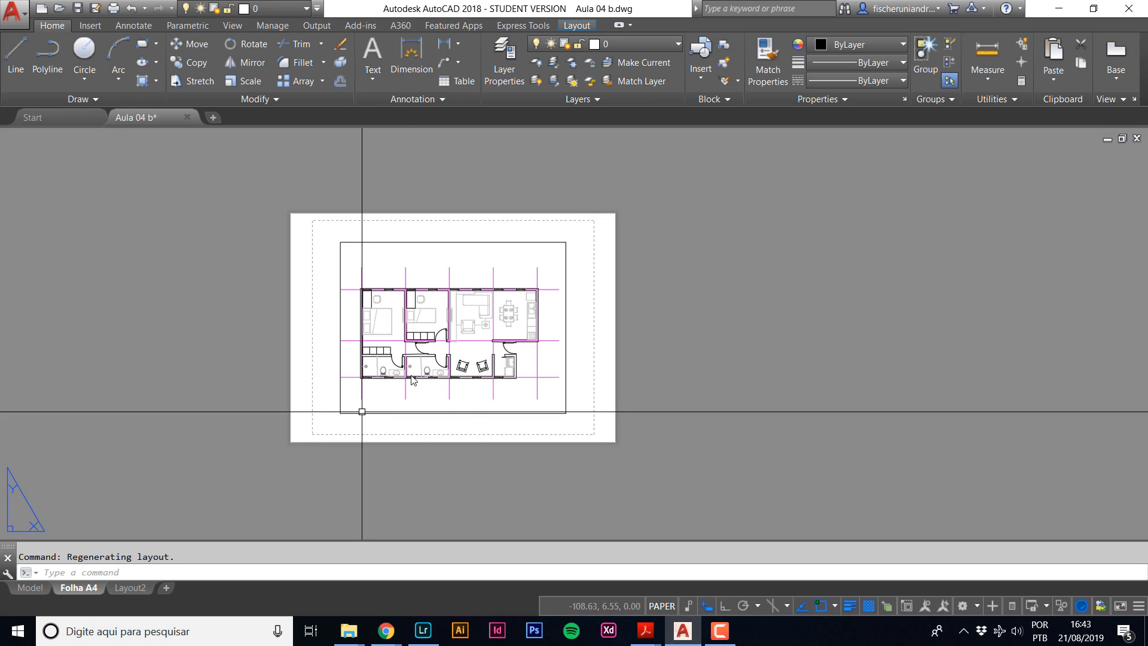
middle_drag(361, 412, 320, 425)
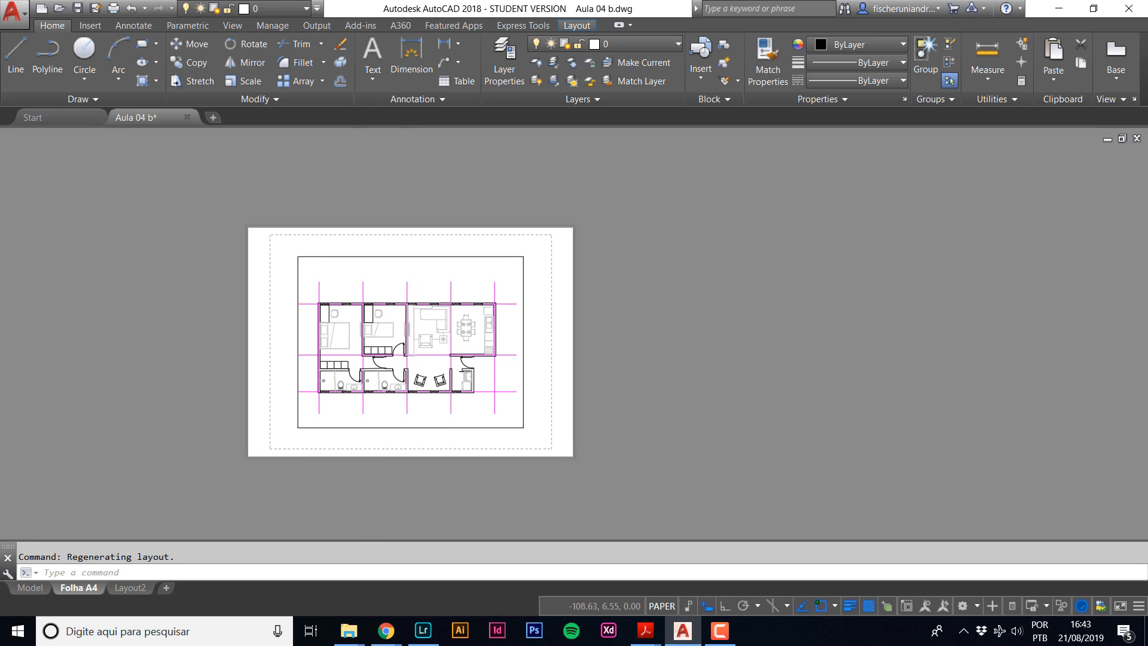
click(122, 589)
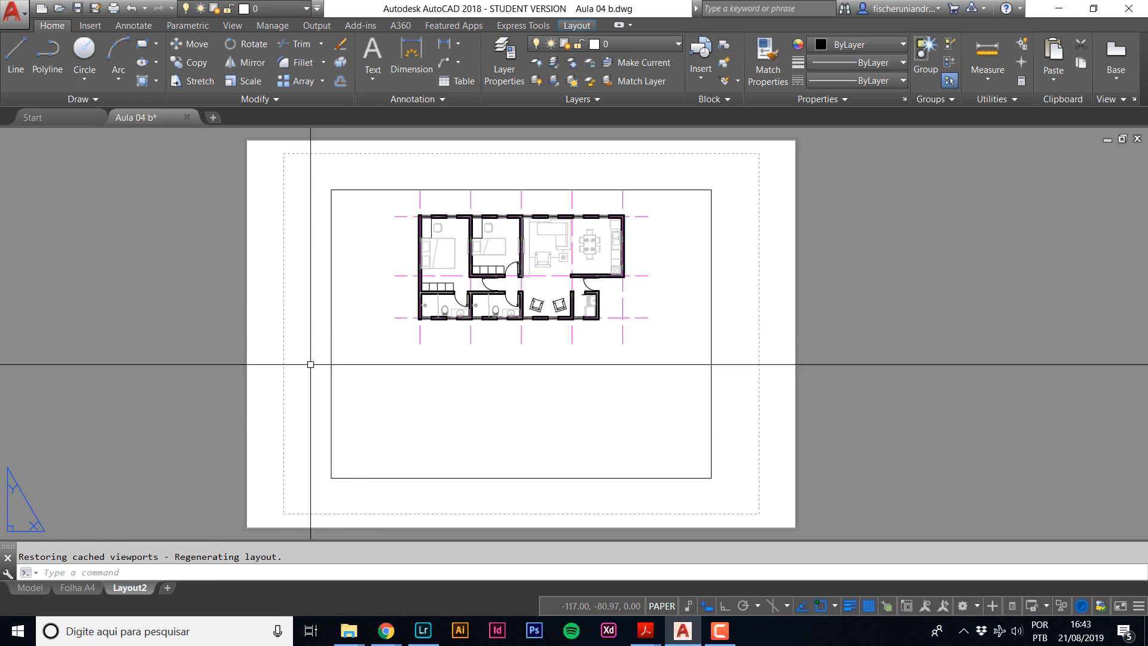
scroll(334, 368, down, 2)
click(76, 592)
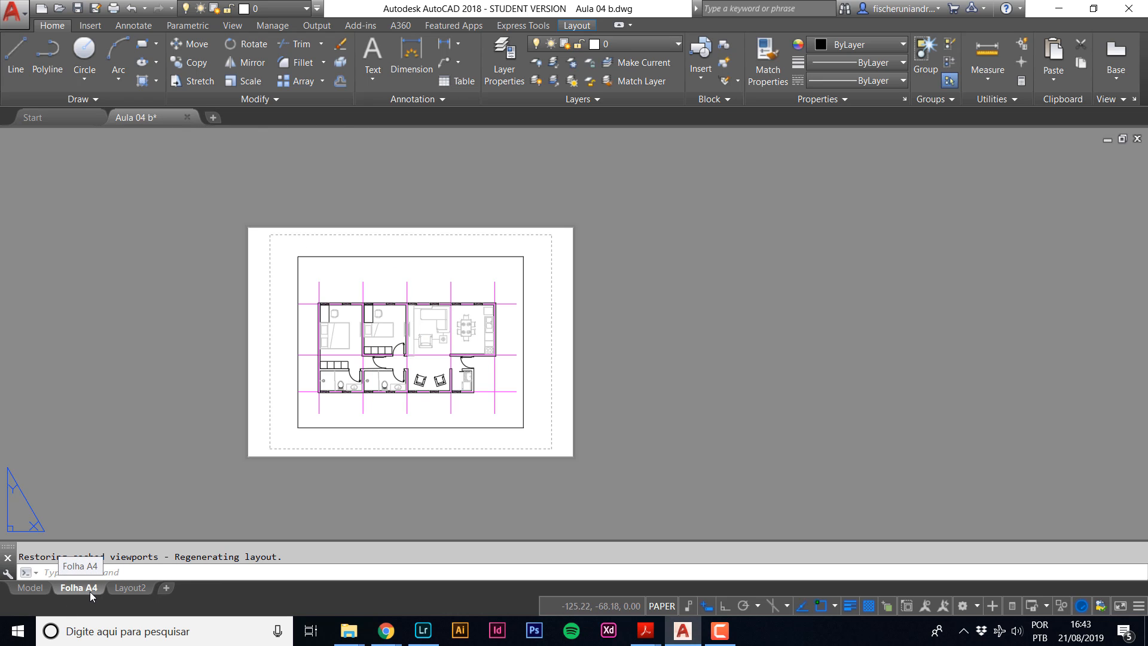
Rename the Folha A4 layout as "Folha A3".
double_click(92, 591)
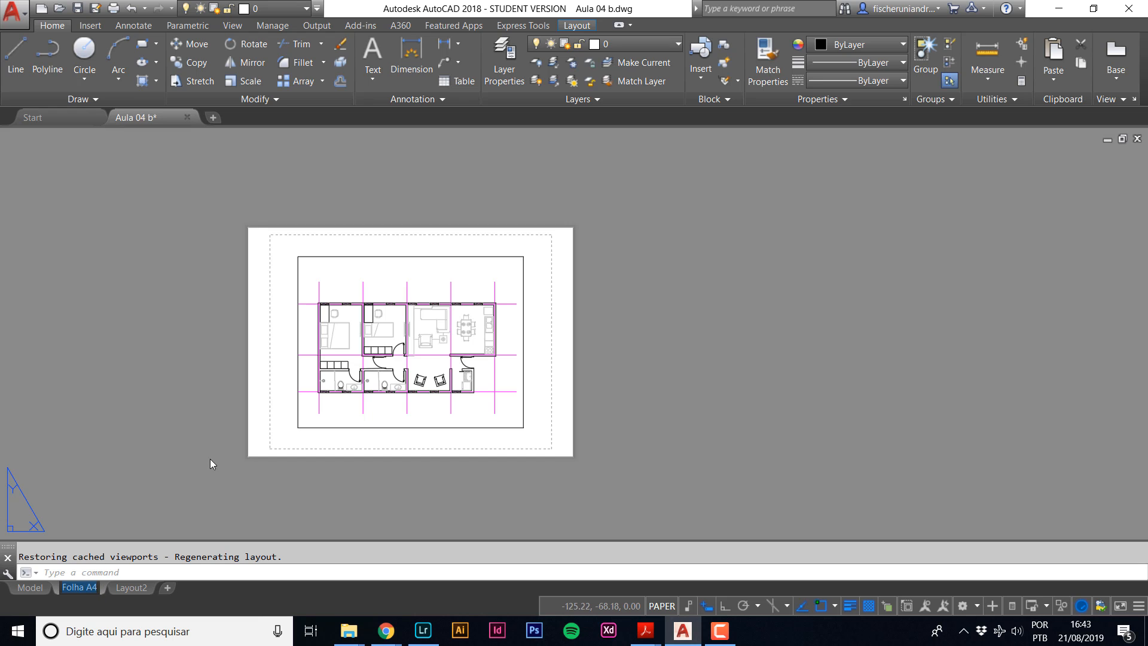
key(BackSpace)
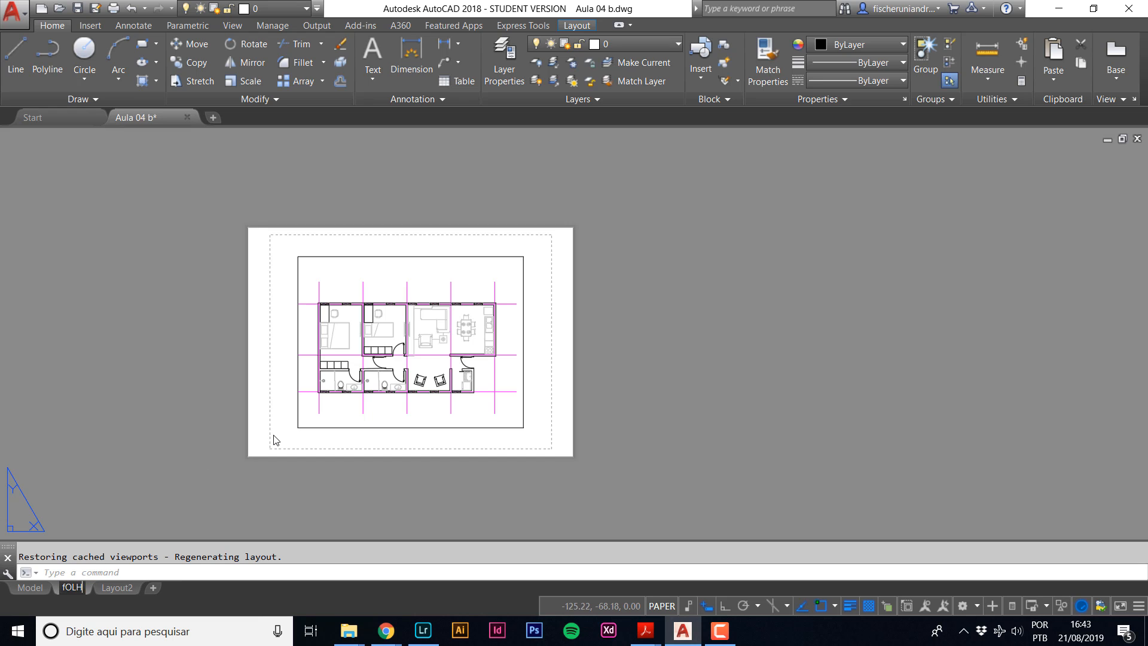
text(Folha A3)
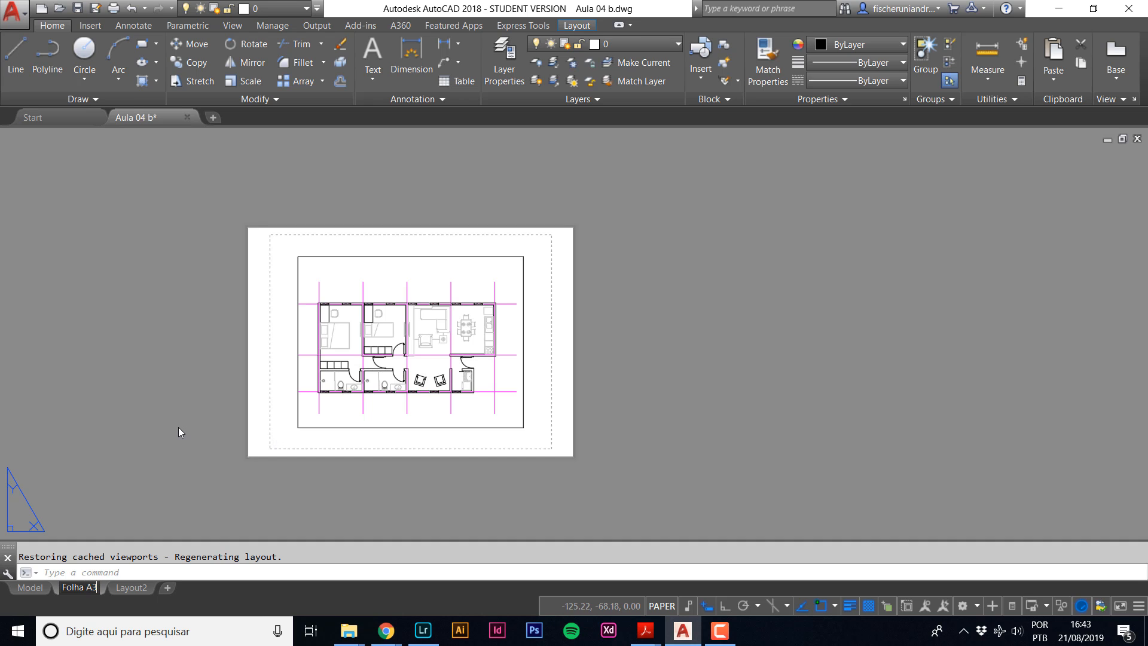
click(182, 427)
click(186, 465)
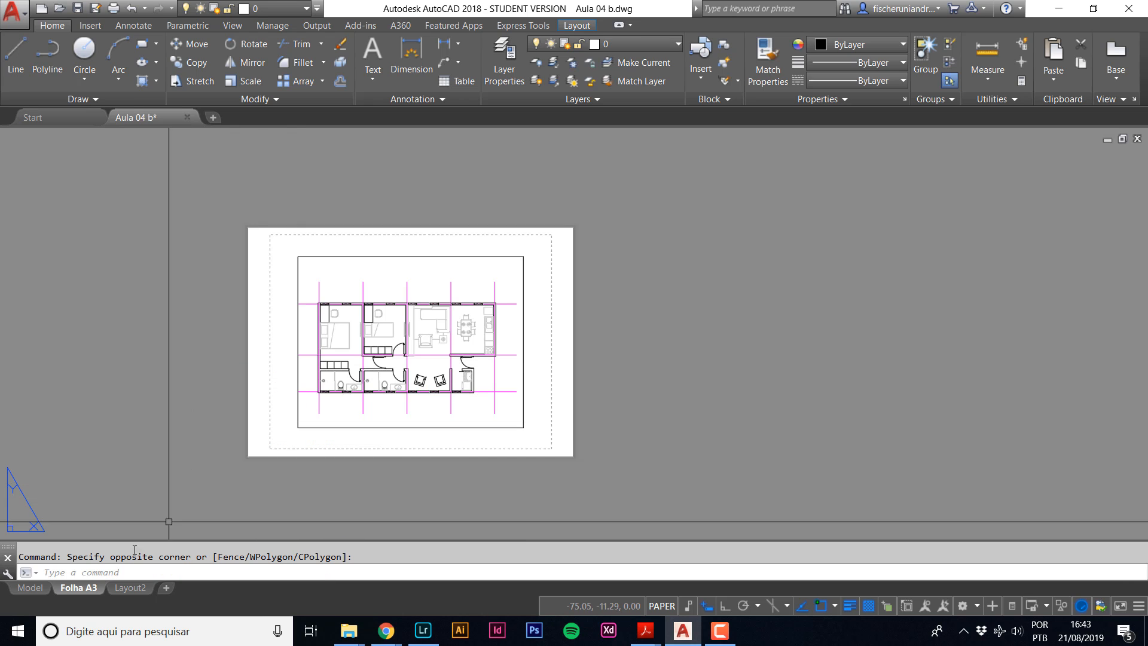
Open the Folha A3 page setup for modification and set its printer/plotter to DWG To PDF.pc3.
right_click(83, 590)
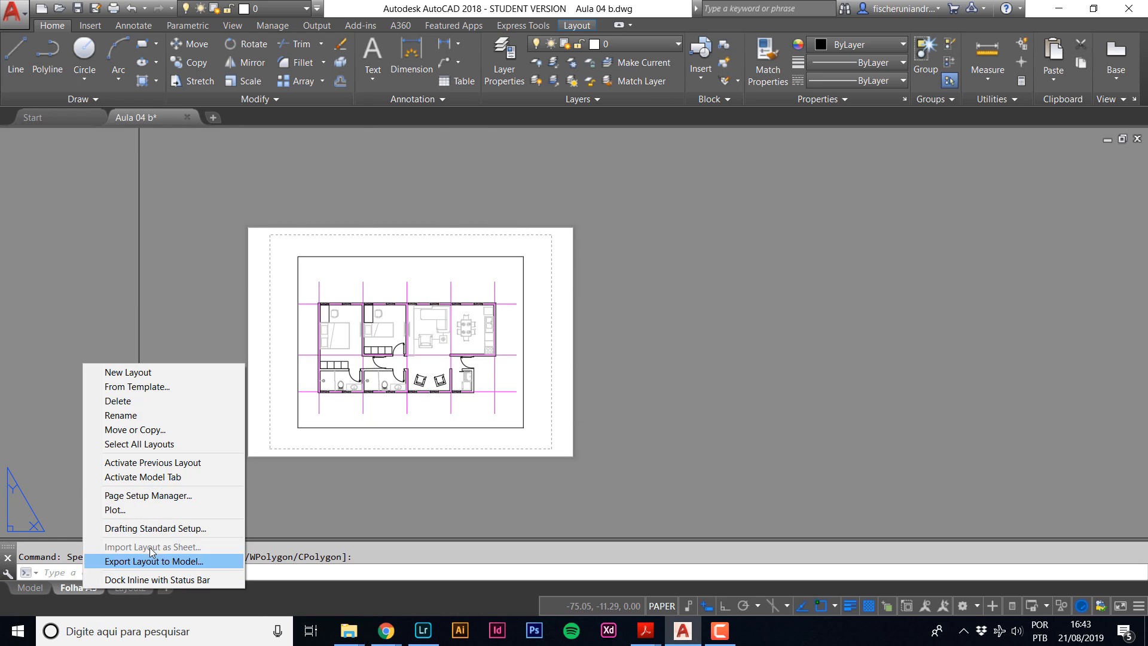
right_click(76, 593)
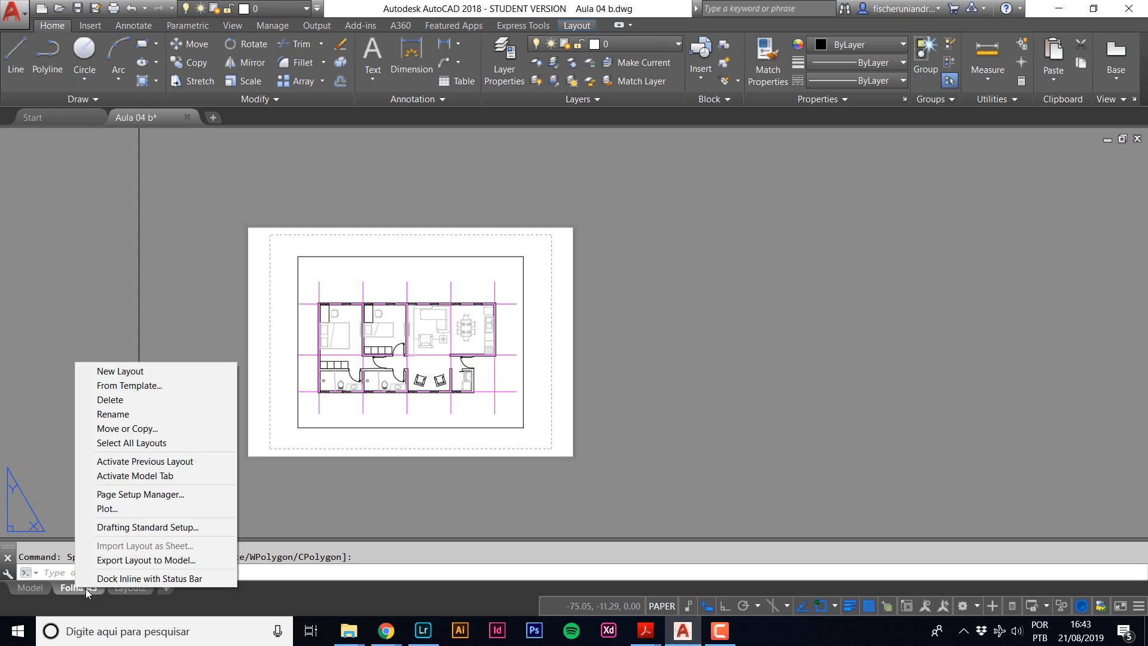
right_click(70, 592)
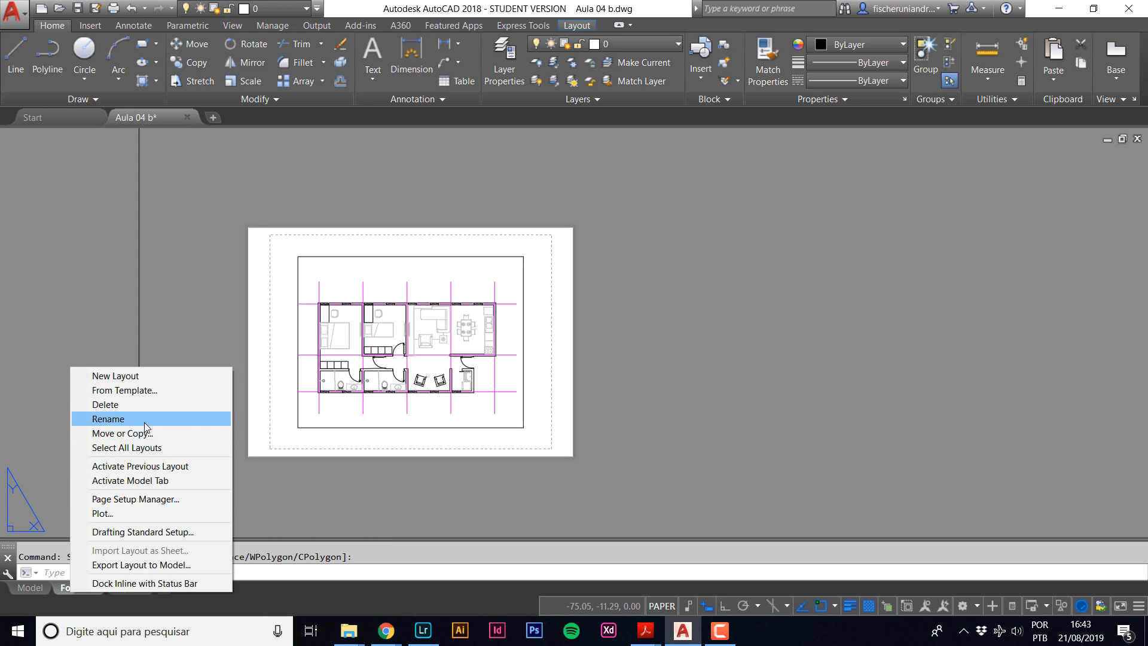
click(145, 507)
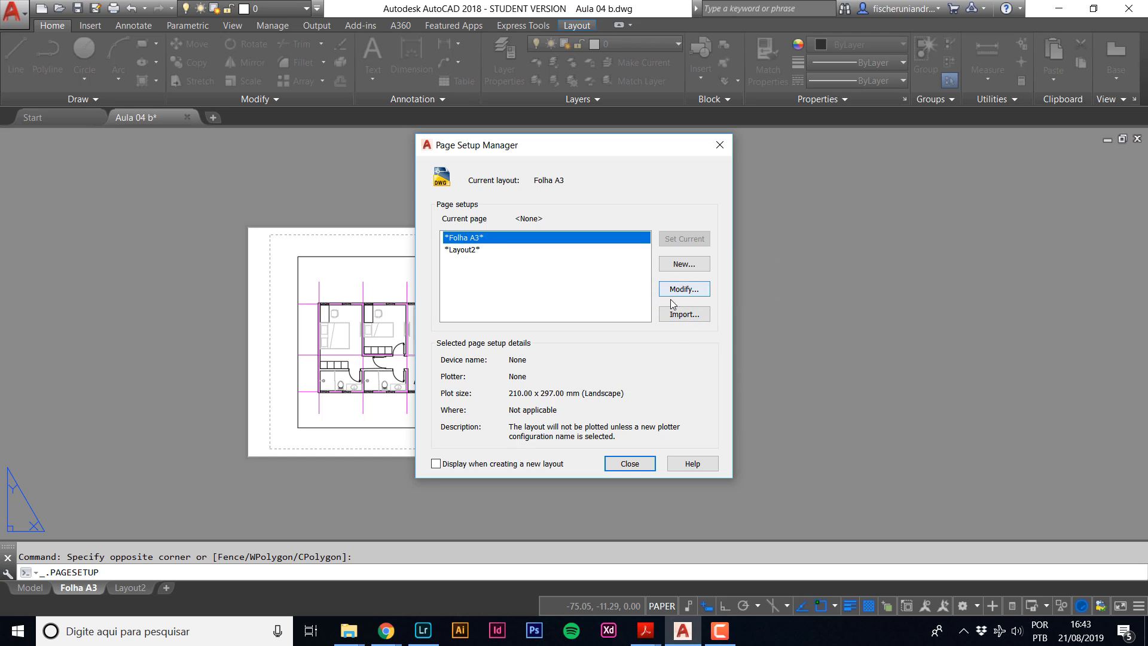
click(678, 290)
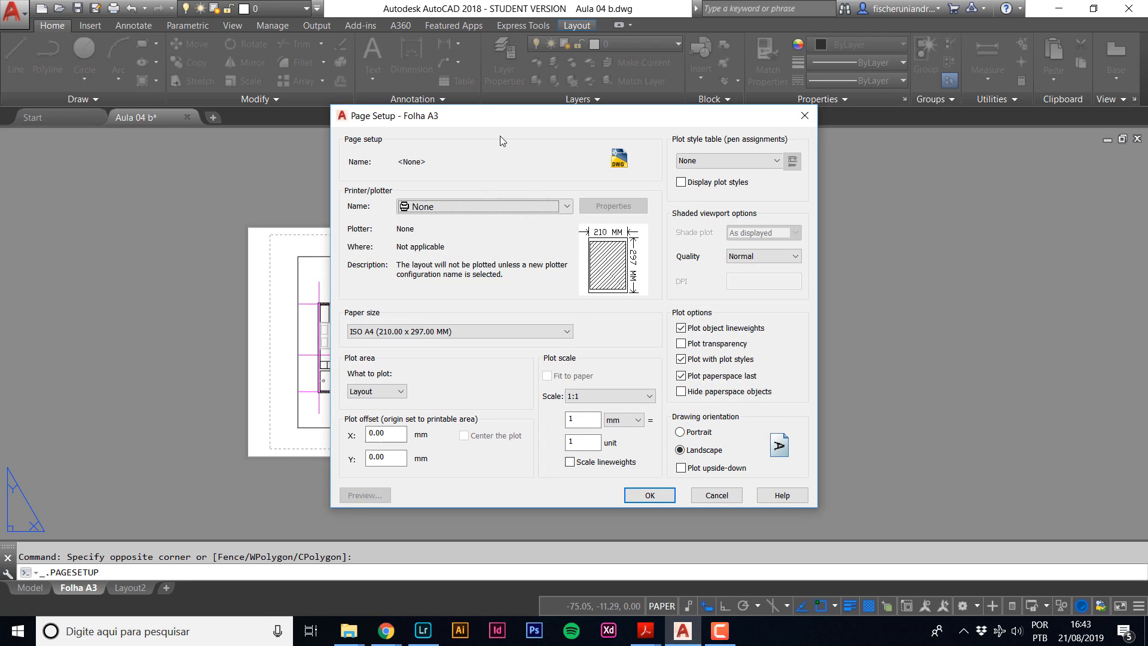
click(490, 210)
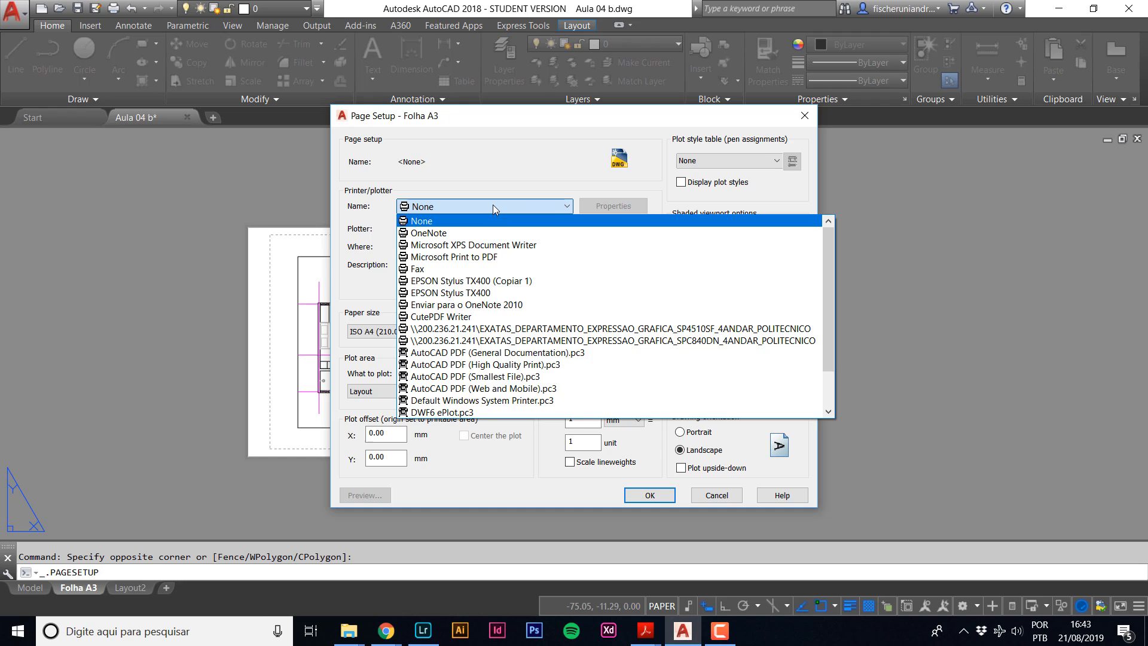
scroll(554, 299, down, 2)
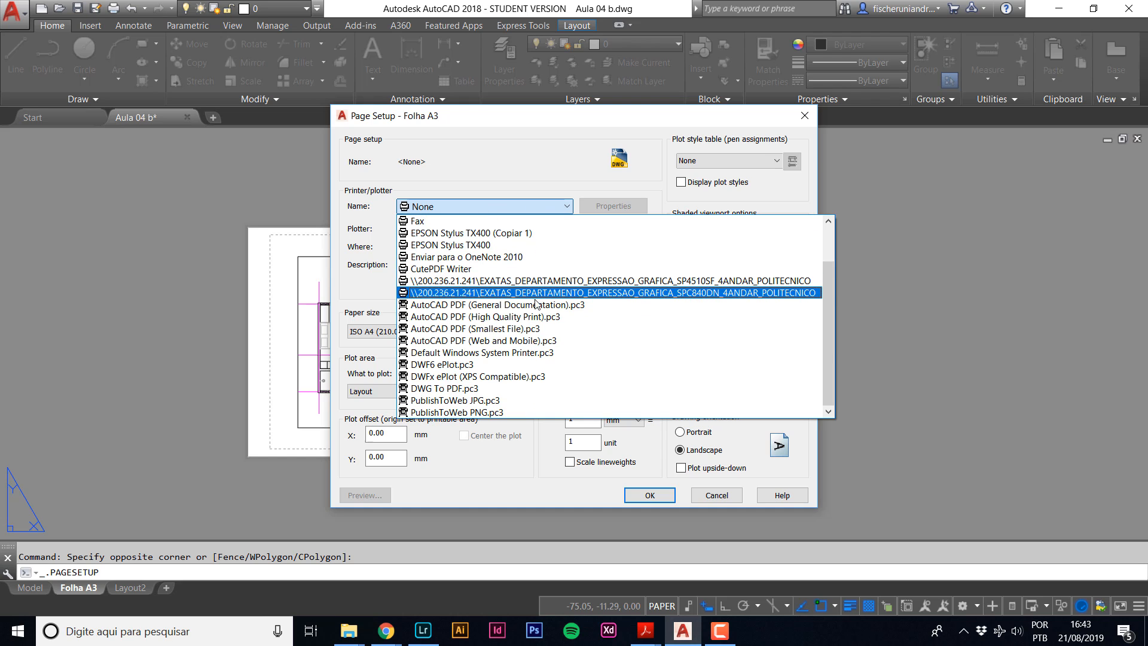
click(451, 388)
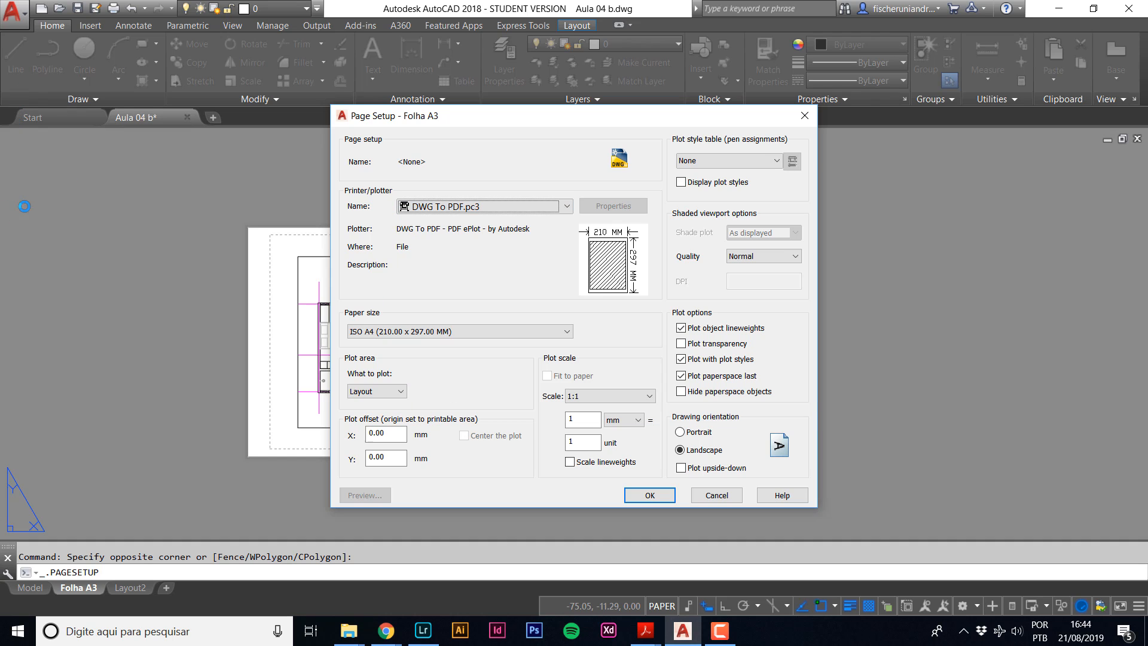
Review the available printers and plotters, keeping DWG To PDF.pc3 selected.
click(470, 208)
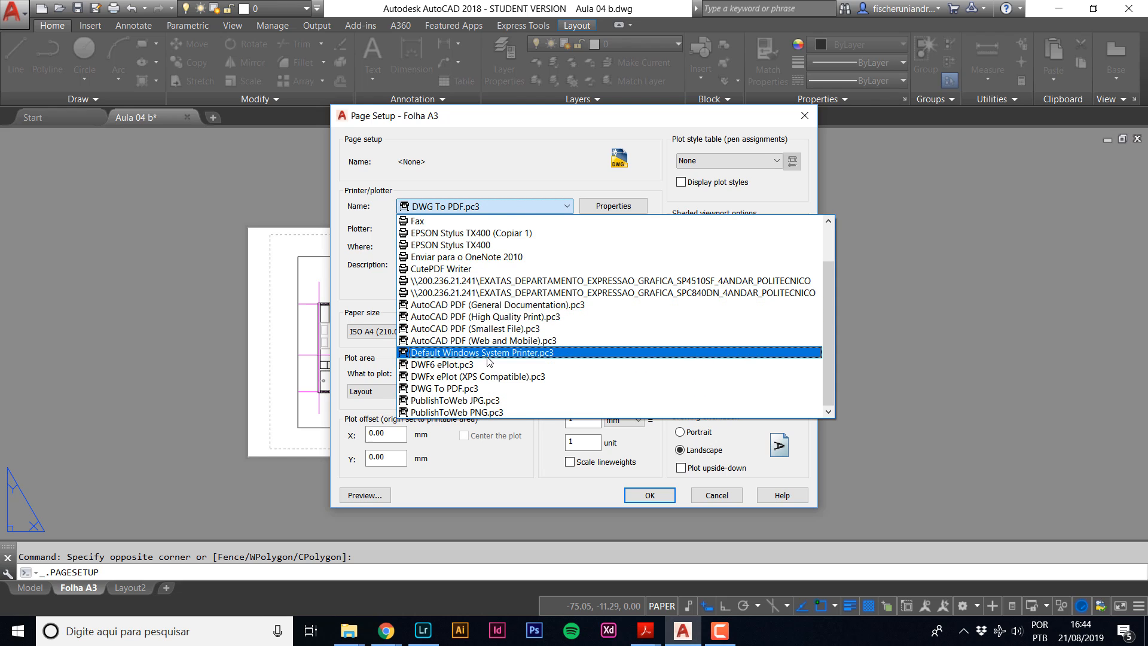
click(456, 389)
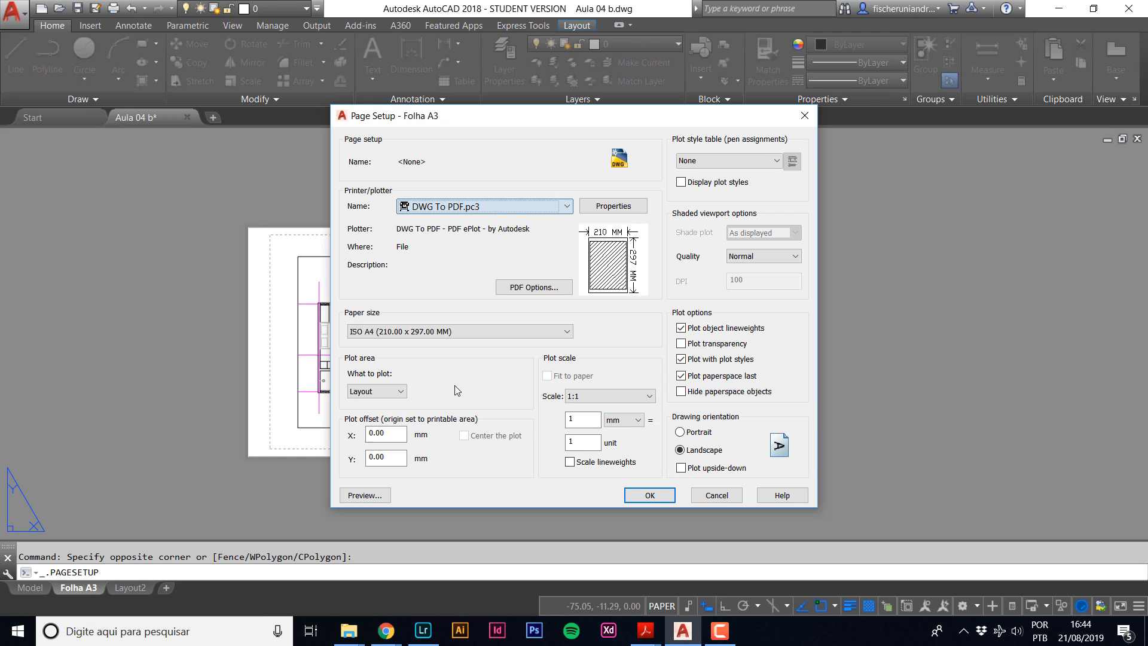
click(546, 203)
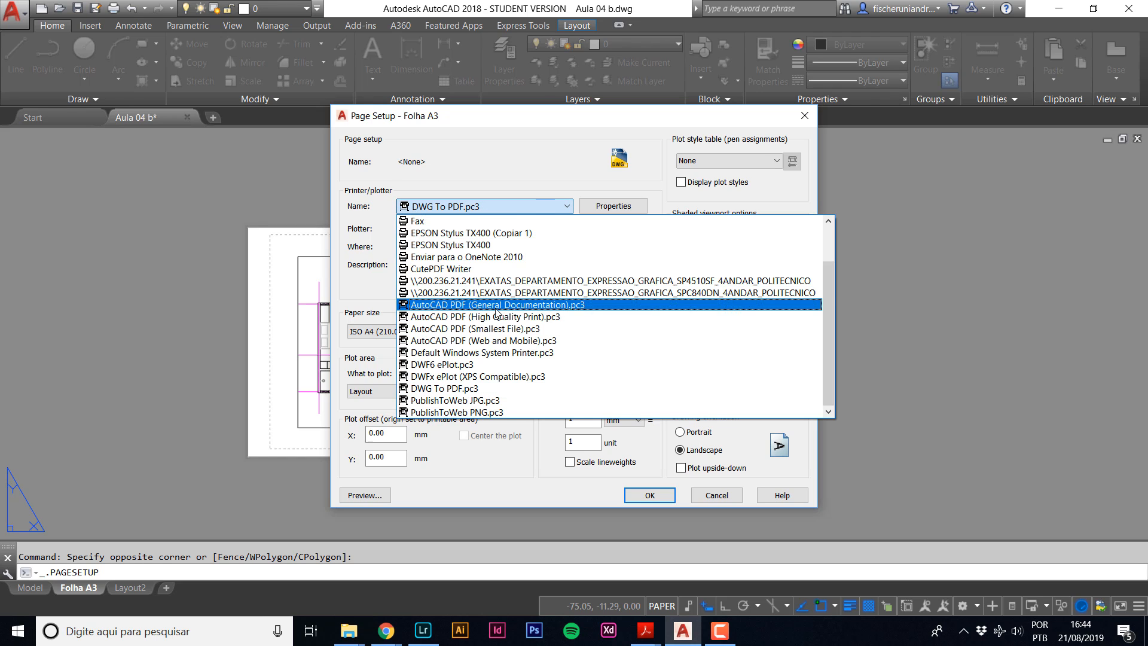
scroll(504, 333, up, 2)
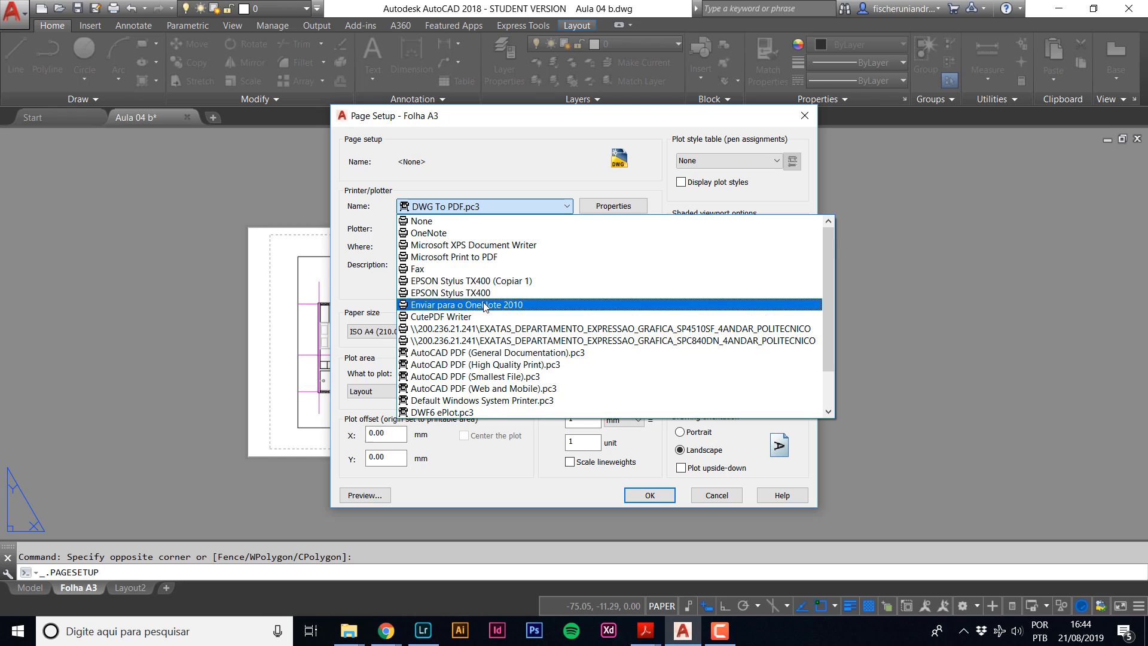
scroll(538, 314, down, 1)
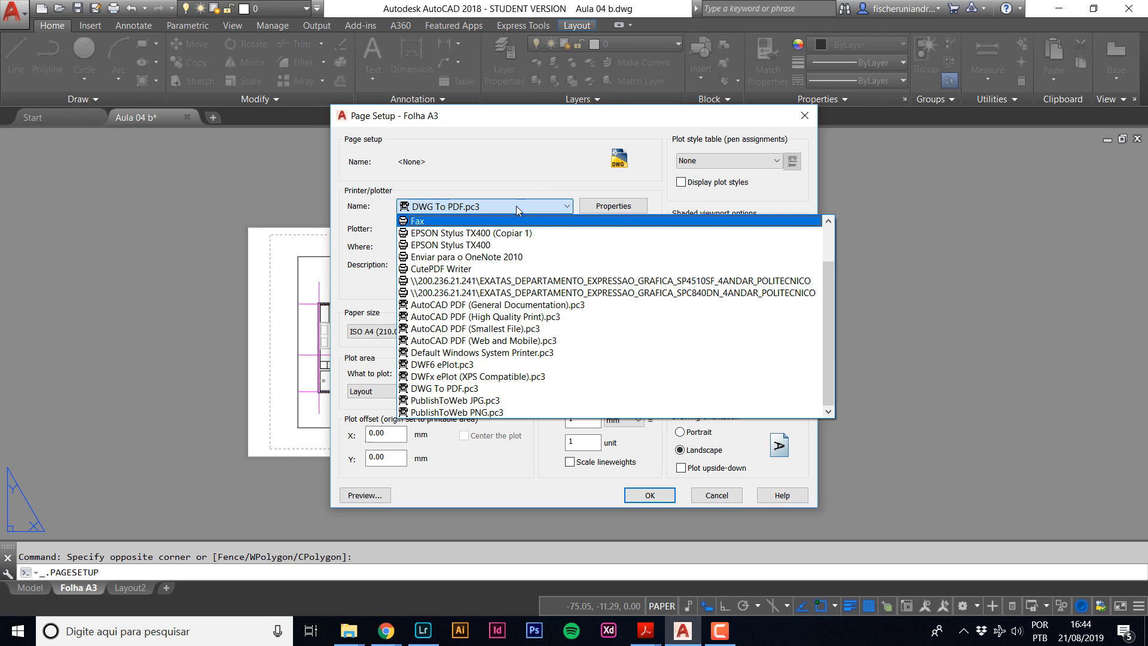
scroll(478, 230, up, 1)
scroll(467, 293, down, 1)
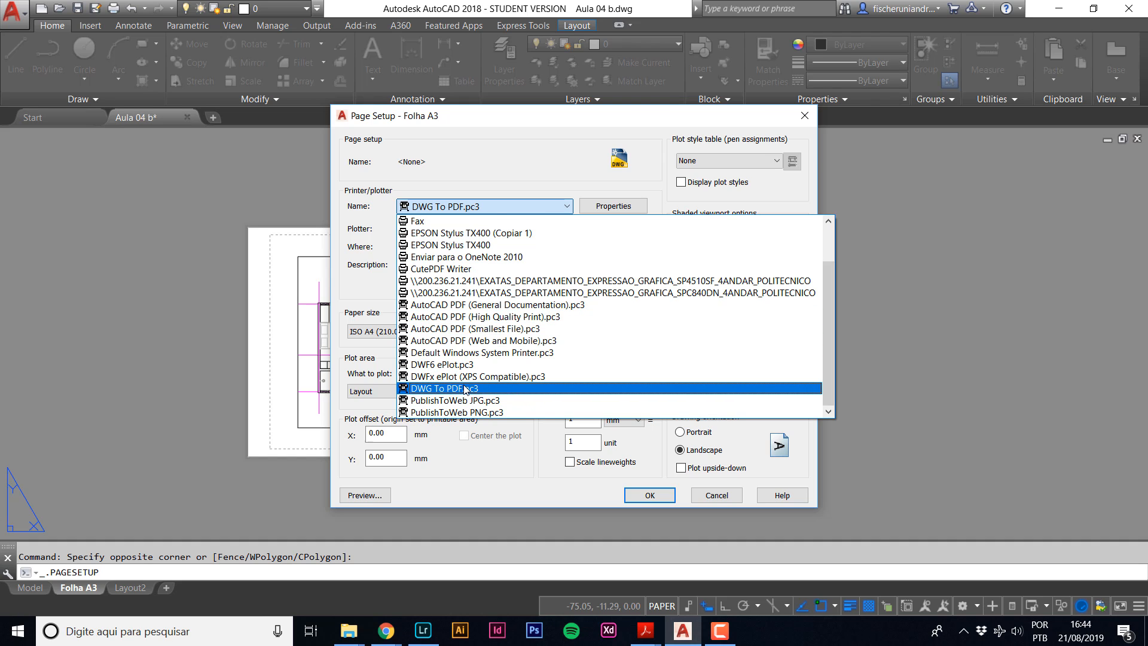
click(440, 390)
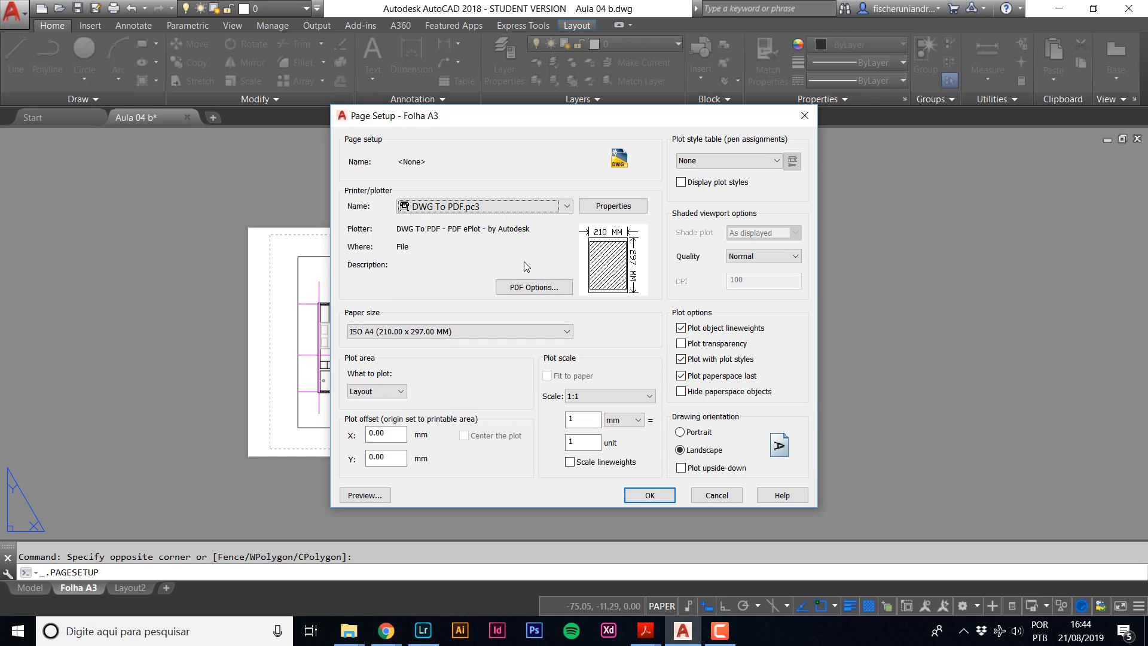
Examine the ISO sheet formats among the paper sizes offered by the PDF plotter.
click(395, 332)
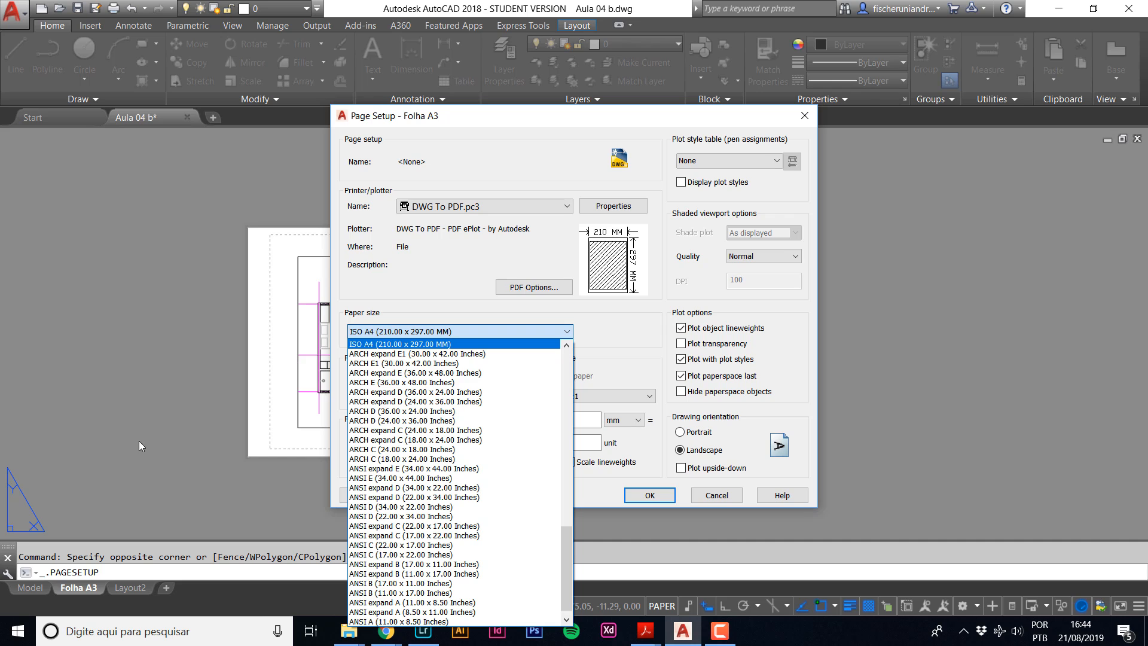
scroll(427, 411, up, 1)
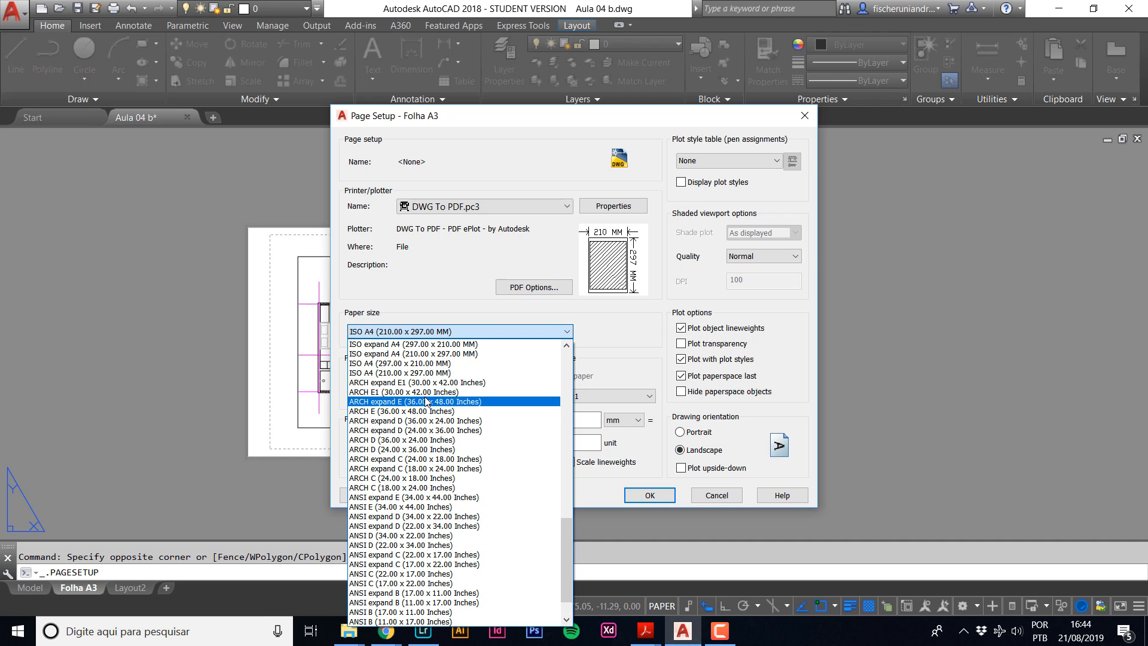
scroll(427, 401, up, 5)
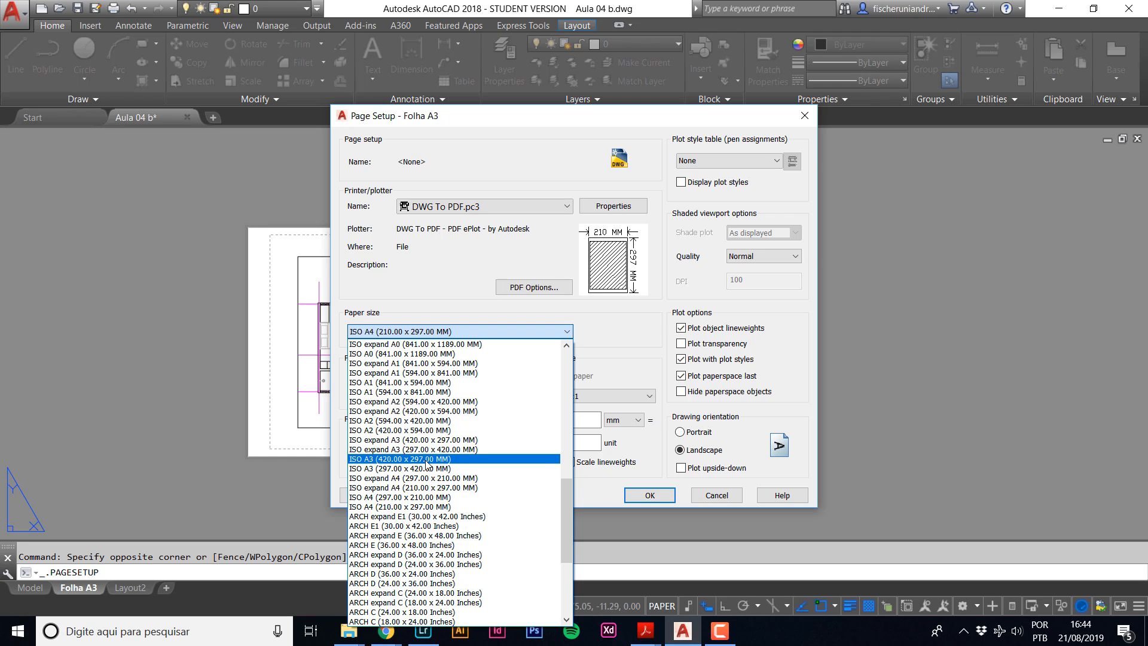
Switch to Chrome and view the Google image results for "FOLHAS NORMAS".
key(alt+Tab)
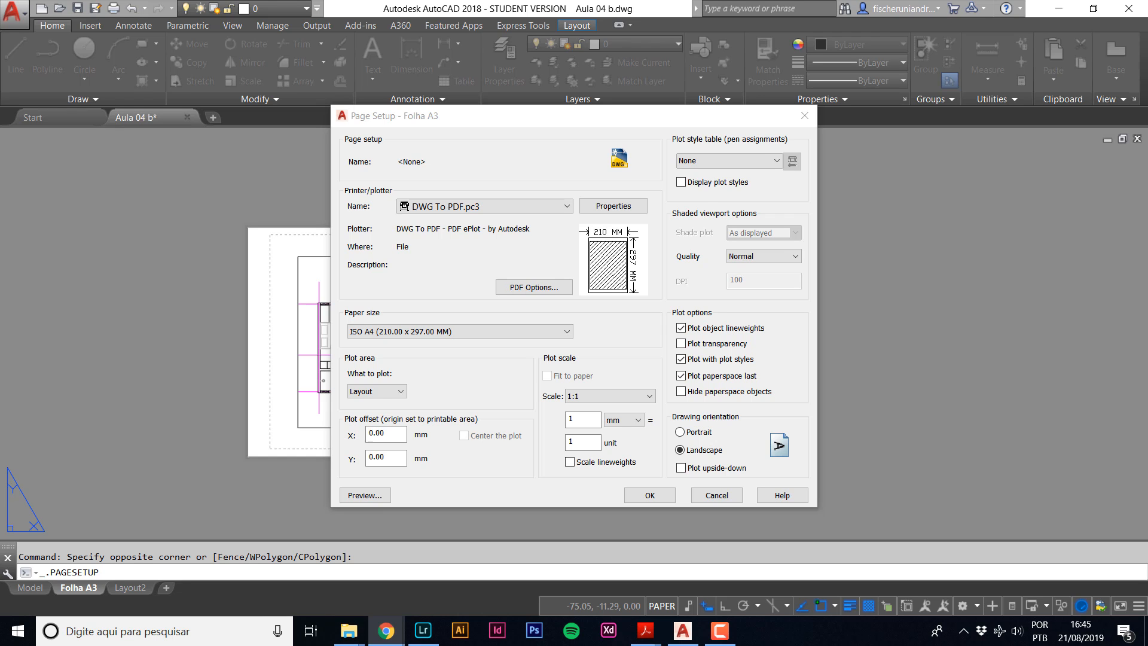
drag(1094, 312, 834, 1)
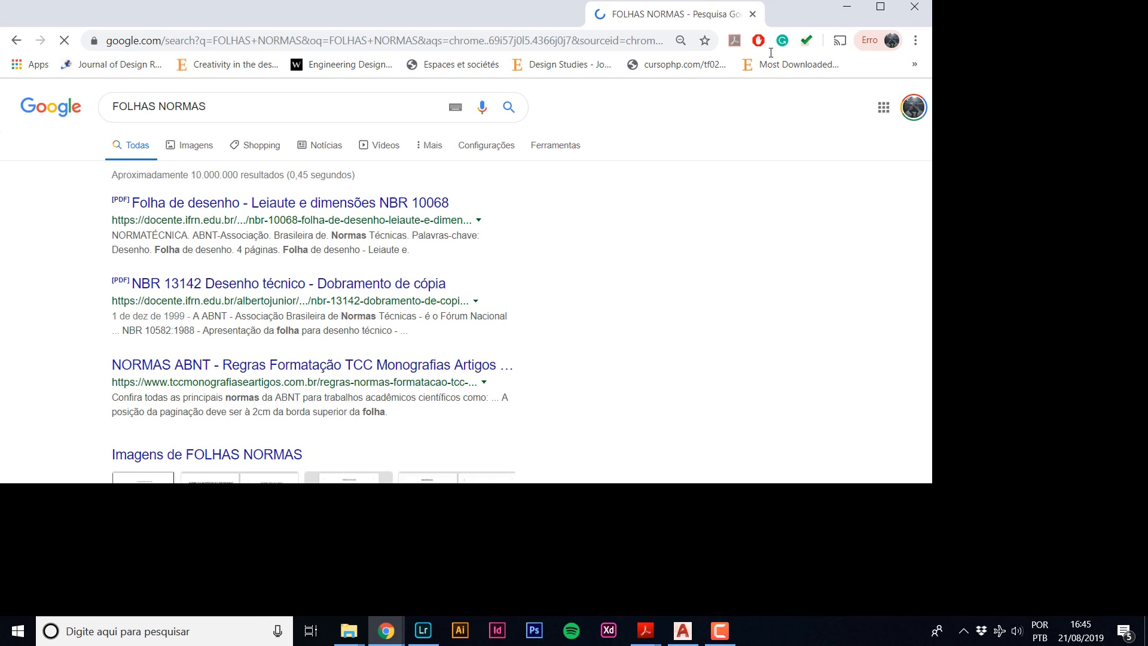
click(192, 144)
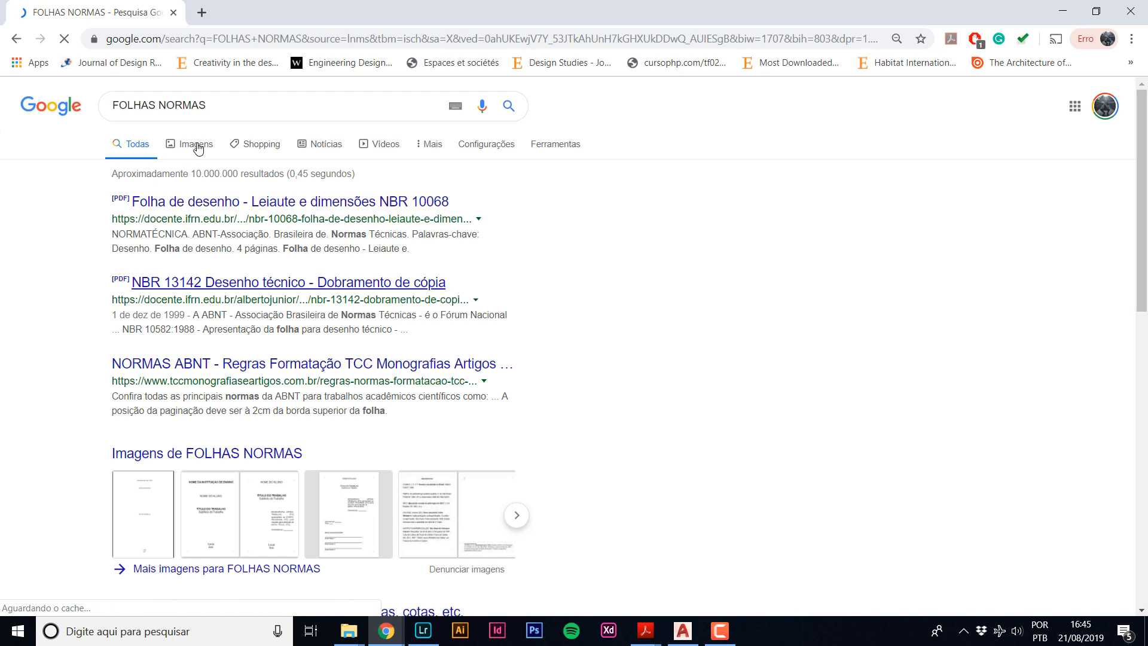
scroll(318, 288, down, 1)
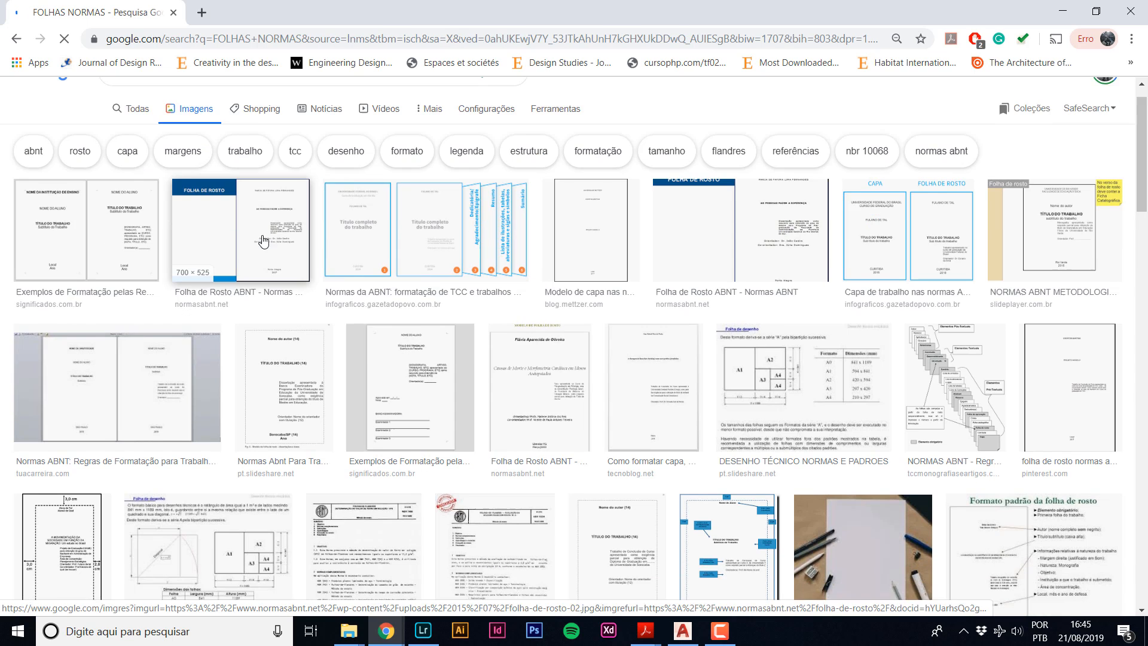
scroll(318, 287, up, 1)
Search Google Images for "PADRÃO FOLHAS DESENHO TÉCNICO" and open the result with the sheet subdivision diagram and dimensions table.
drag(207, 105, 112, 105)
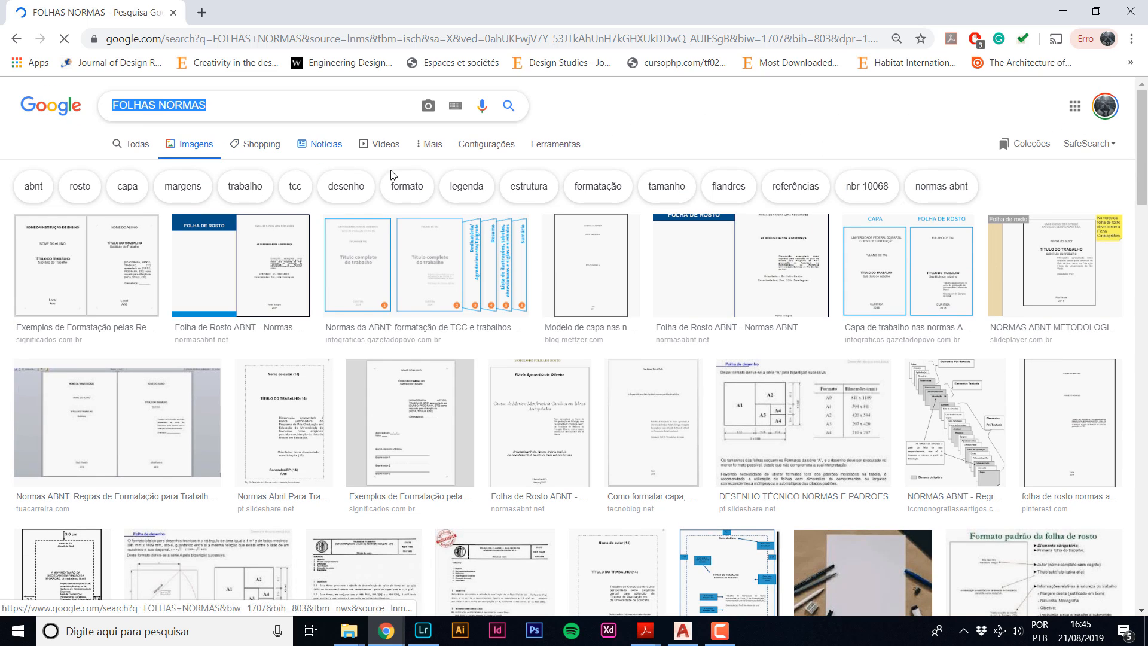
text(PADRÃO )
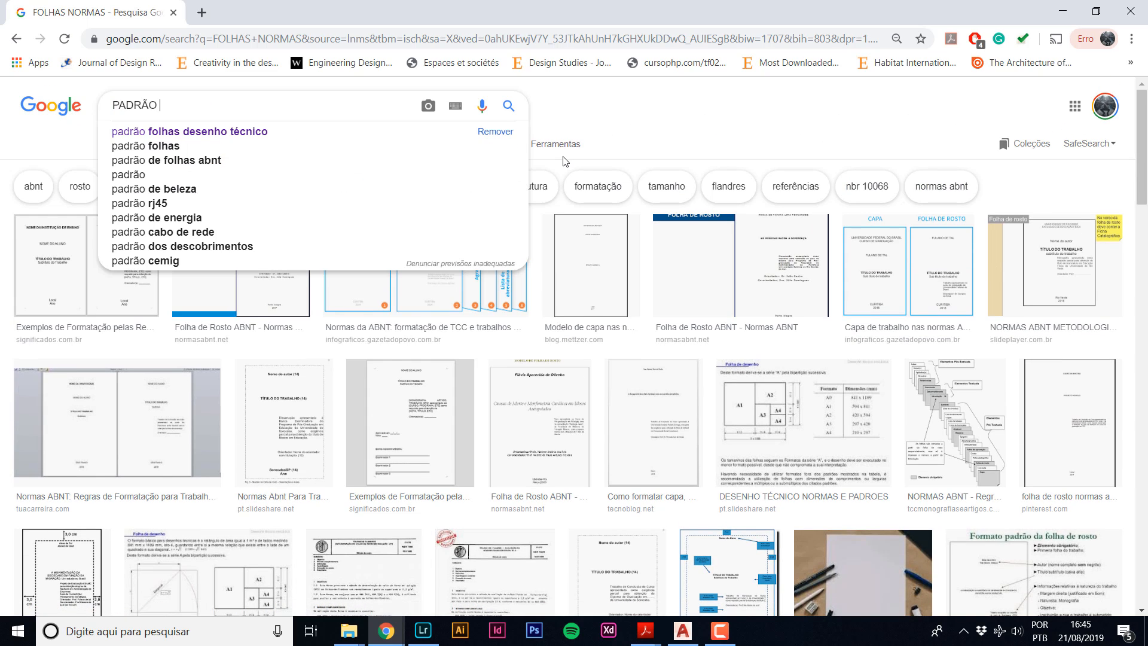
text(FOLHAS DESENHO )
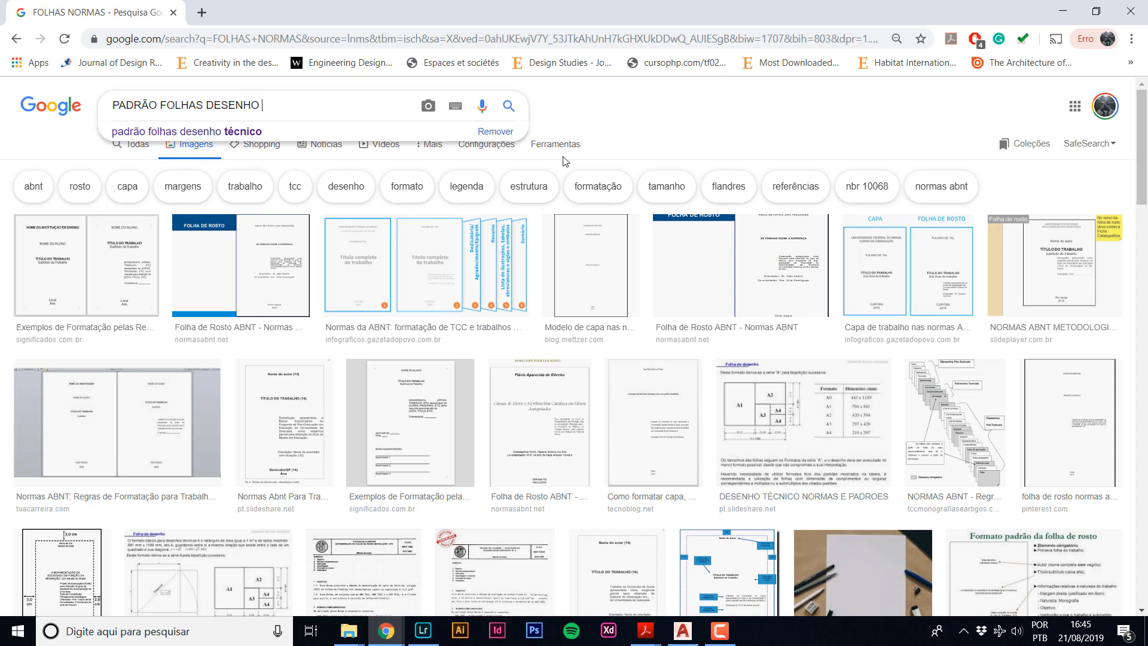
text(TÉCNICO)
key(Return)
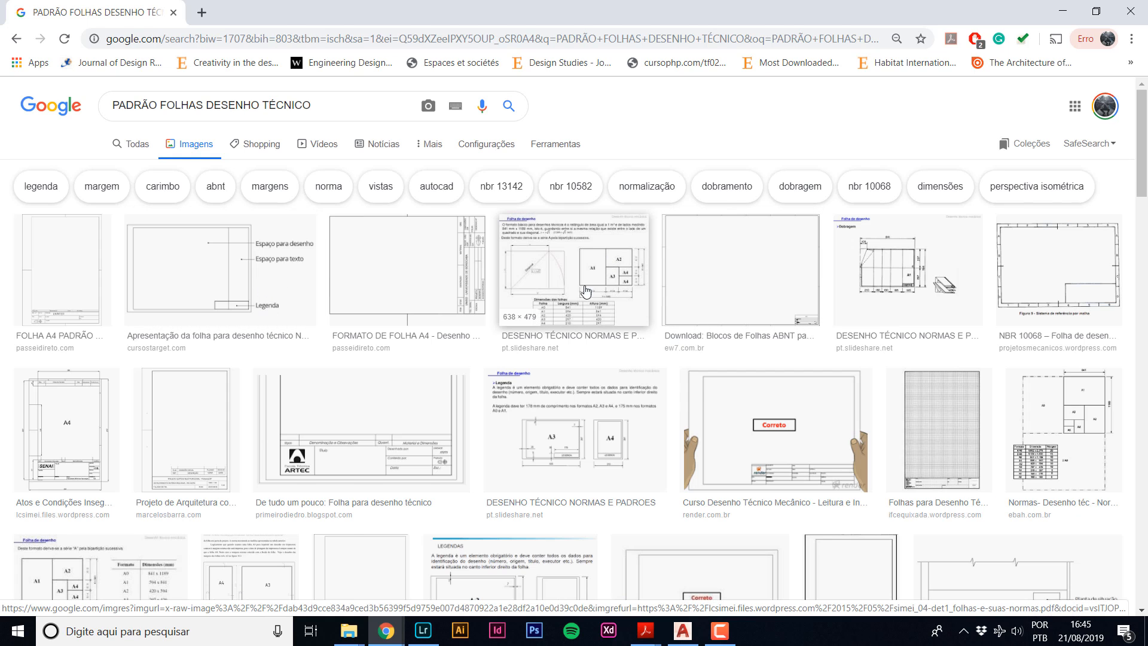
click(614, 282)
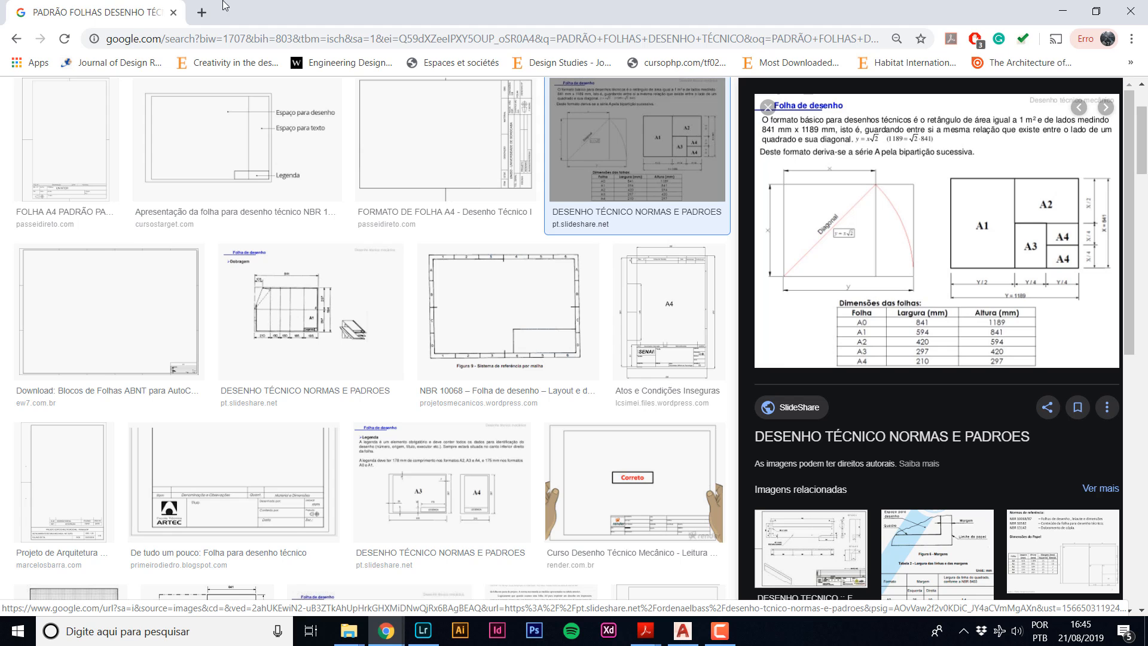
Return to AutoCAD and set the Folha A3 page setup's paper size to ISO A3 (420.00 x 297.00 MM).
click(1062, 11)
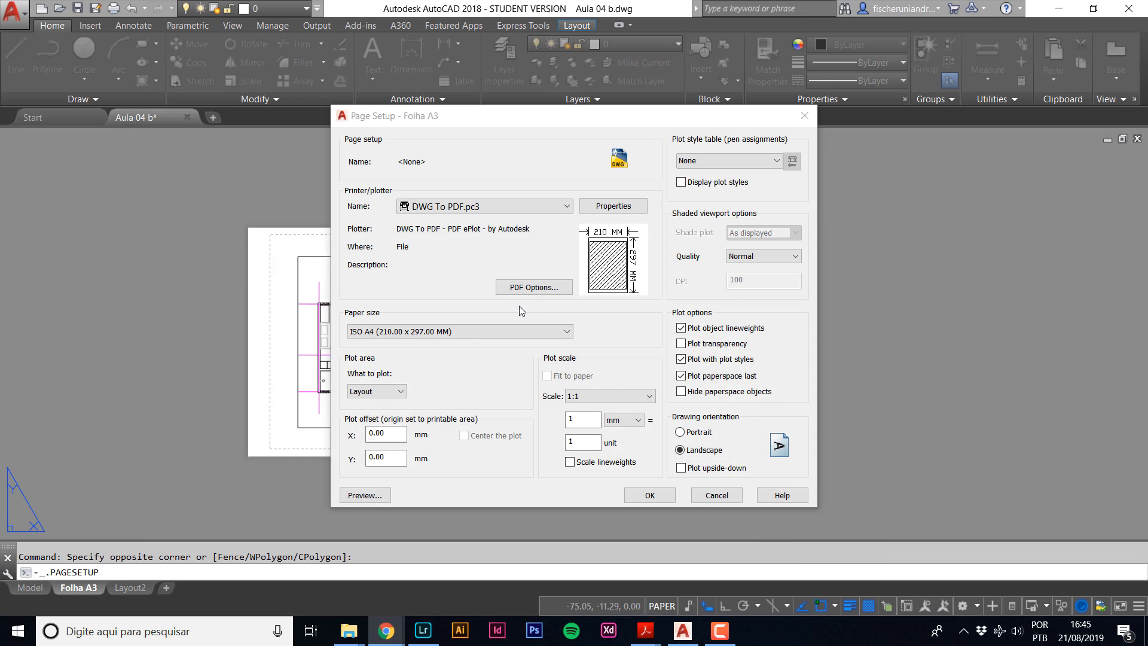
click(400, 332)
scroll(407, 384, up, 1)
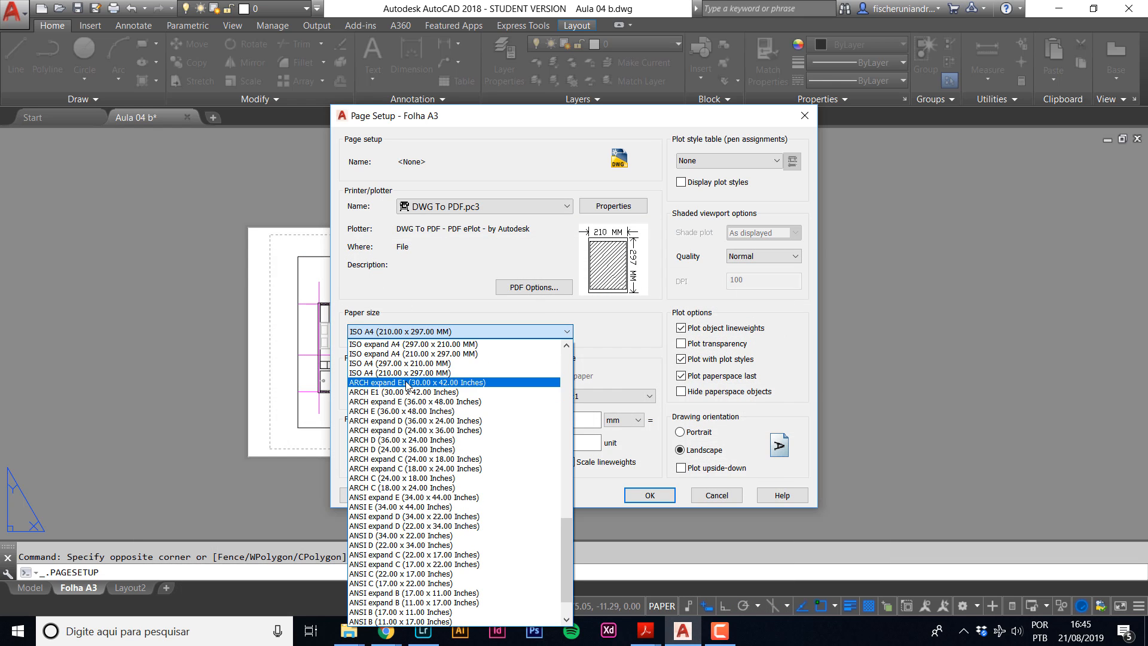
scroll(399, 371, up, 1)
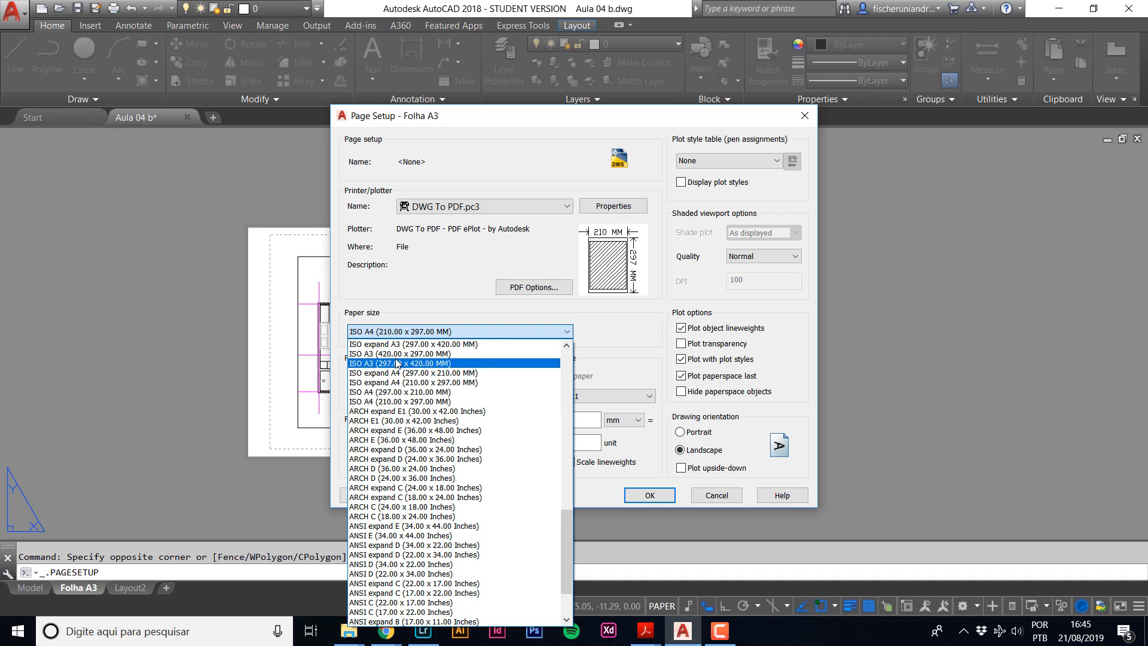
click(397, 353)
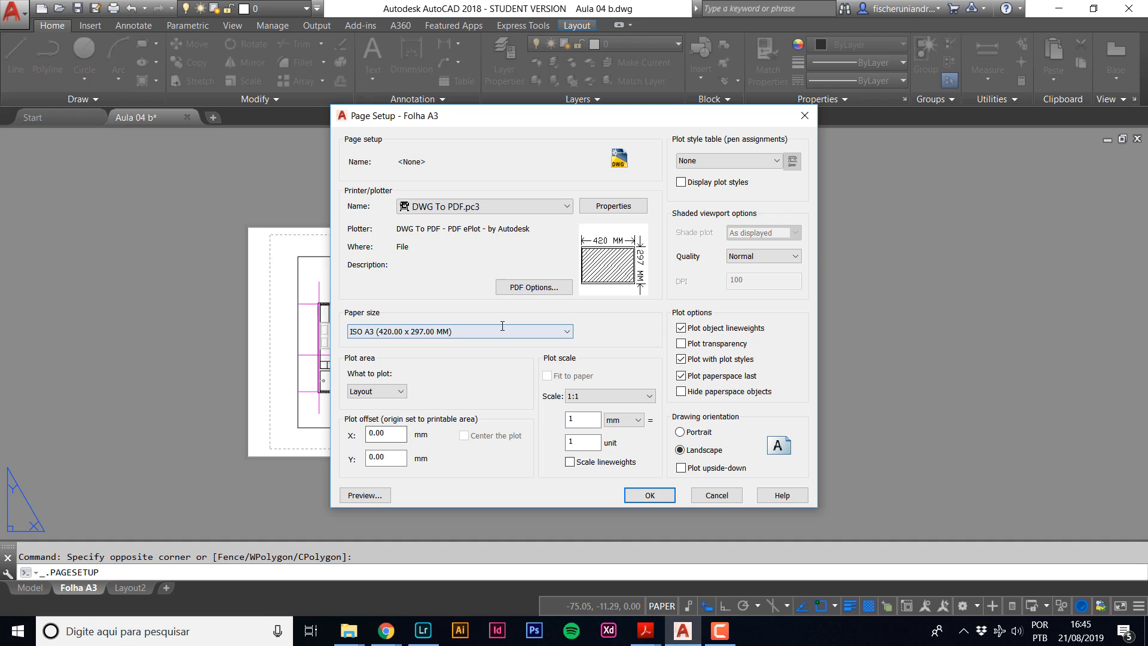
Review the plot area and plot style table options, and apply the Folha A3 page setup with landscape orientation.
click(384, 395)
click(384, 396)
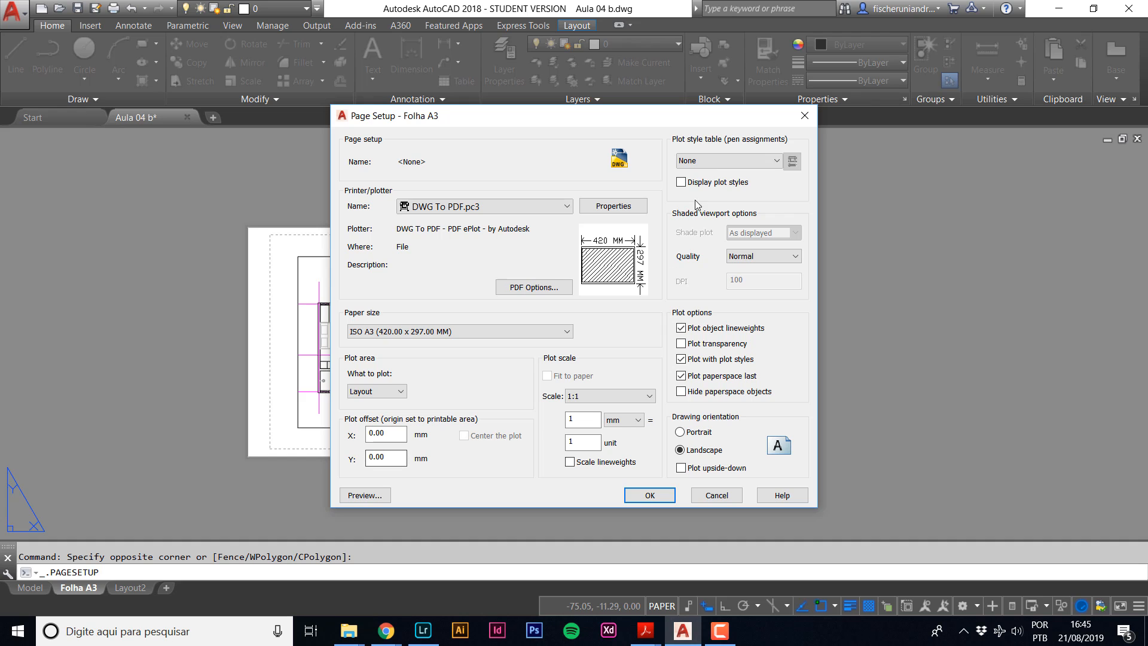
click(732, 160)
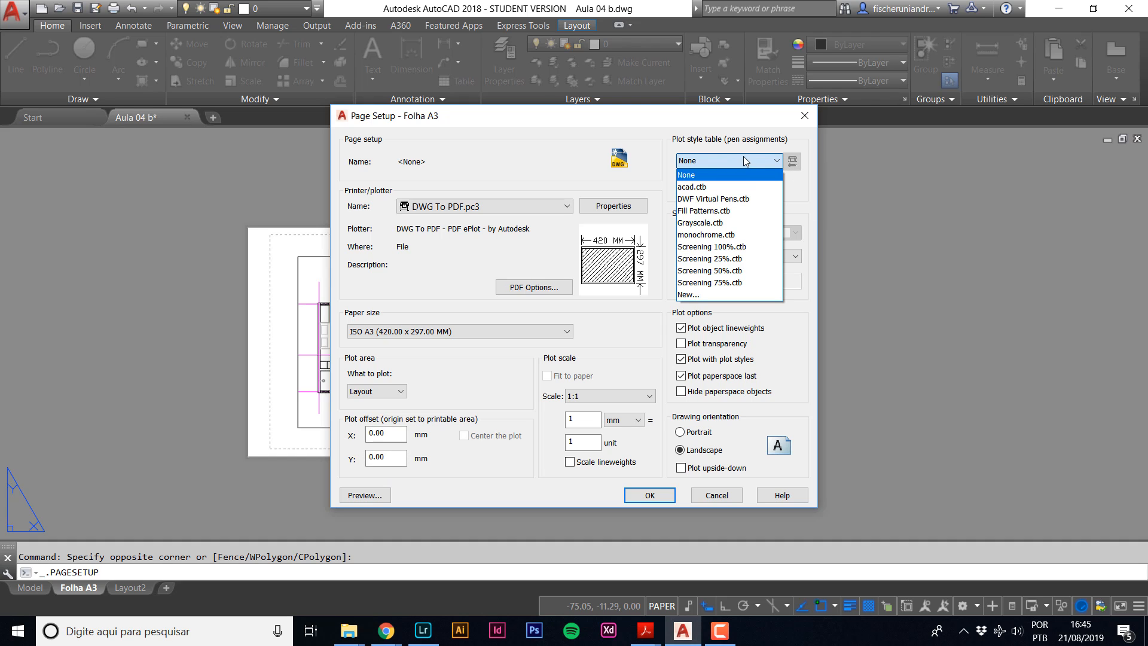
click(751, 163)
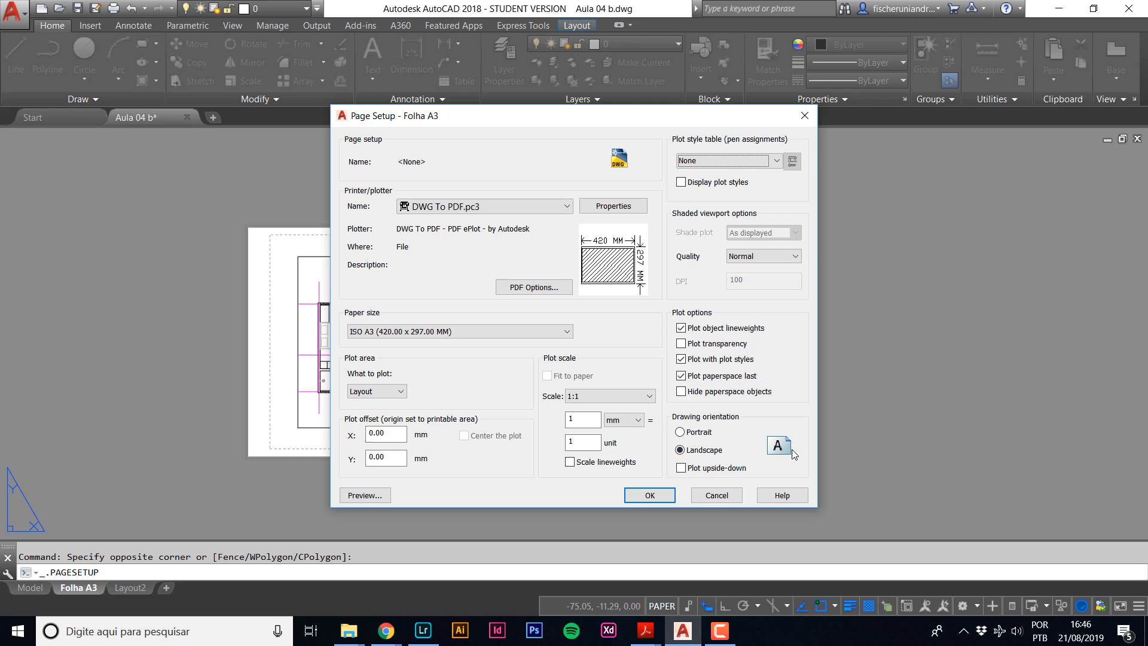
click(680, 432)
click(650, 495)
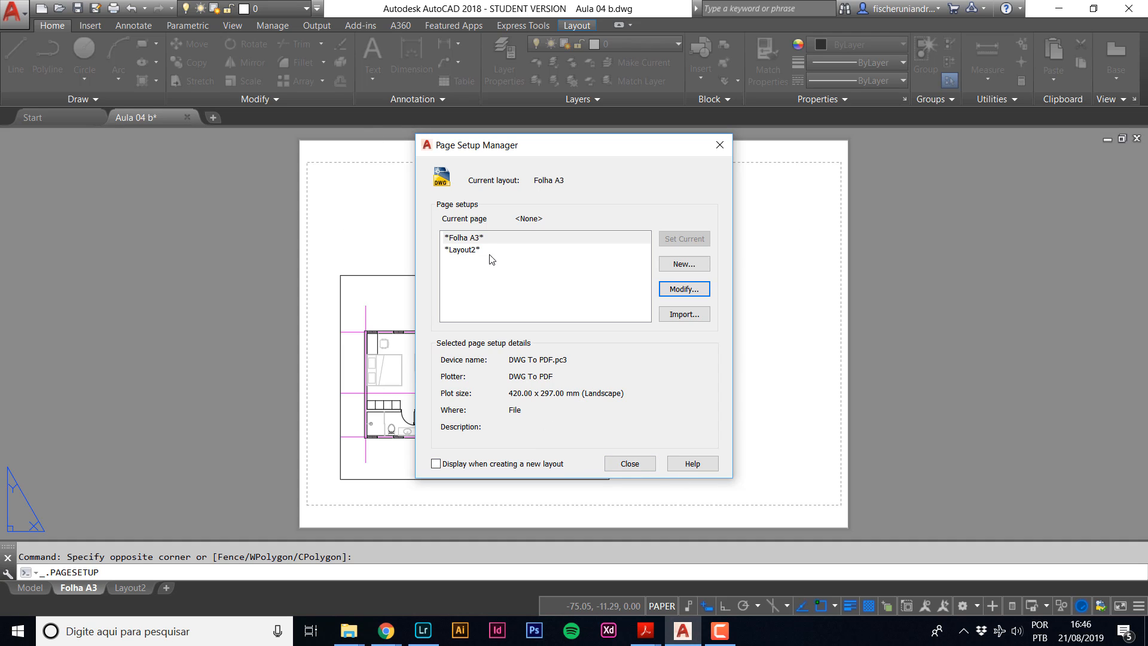
Change the Folha A3 page setup's drawing orientation to Portrait and apply it to the layout.
click(474, 239)
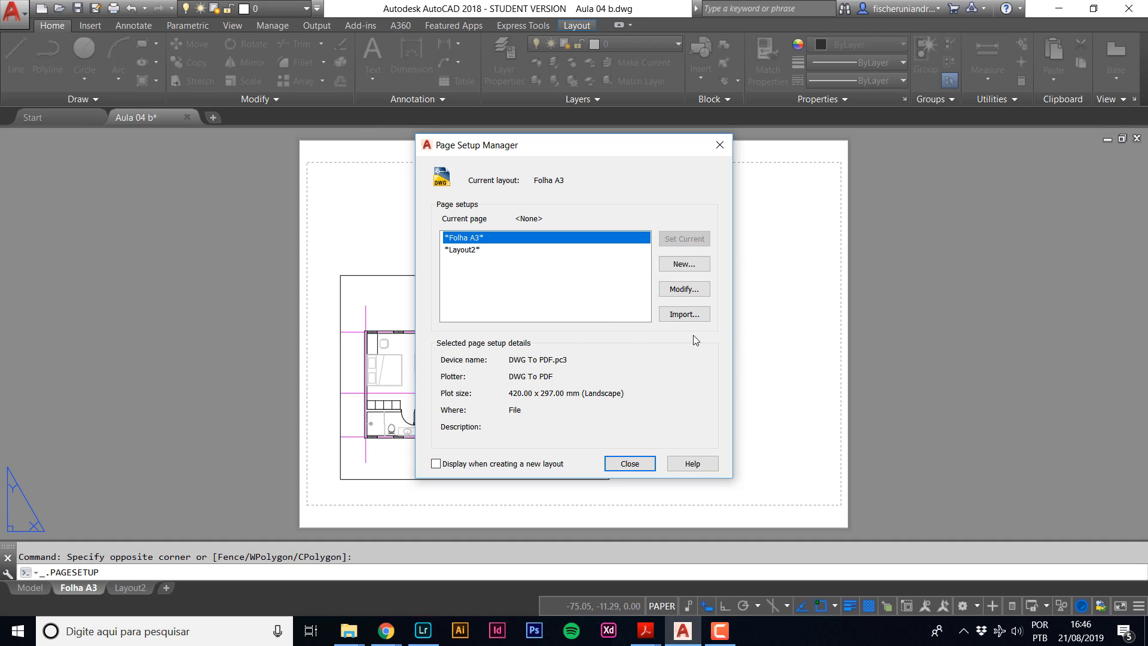
click(686, 290)
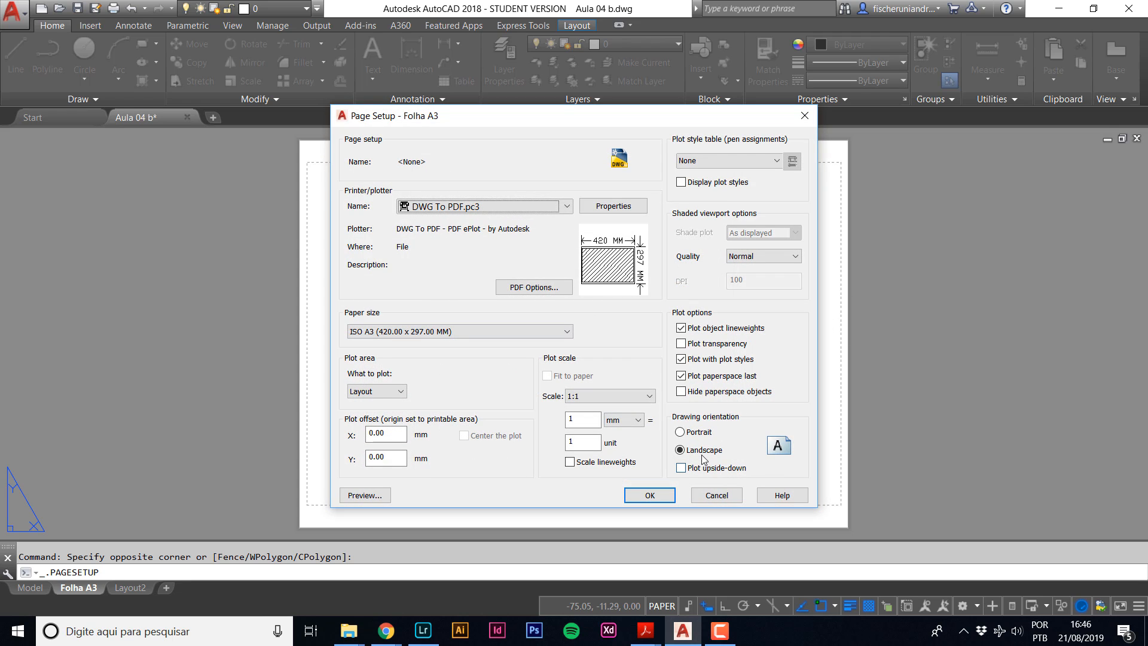
click(680, 431)
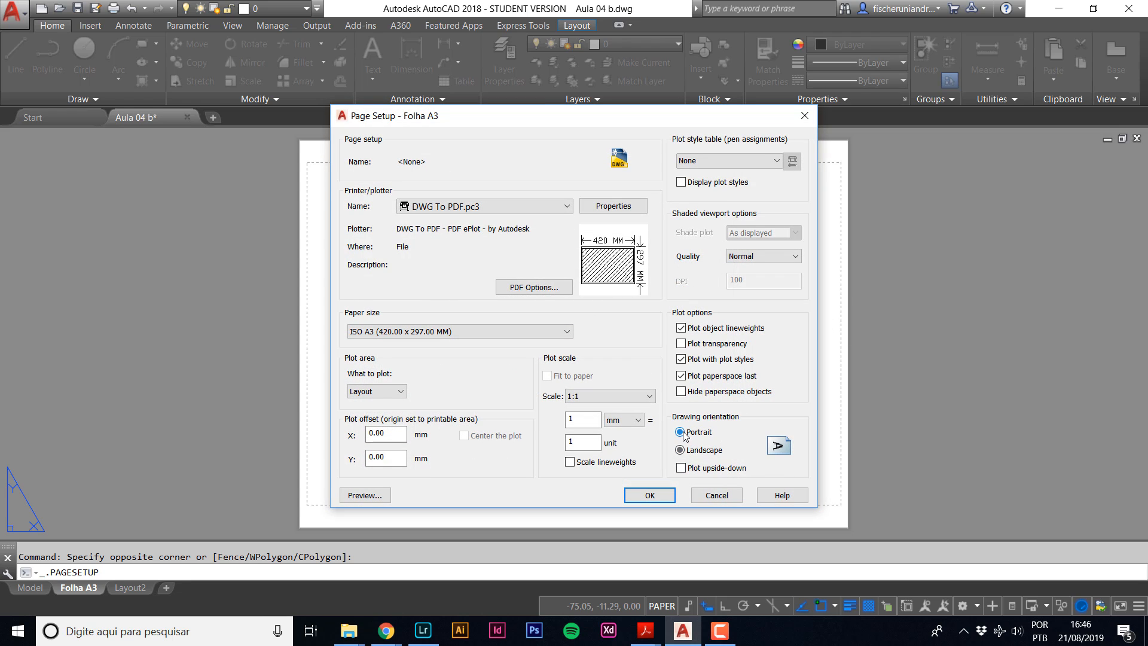
click(650, 495)
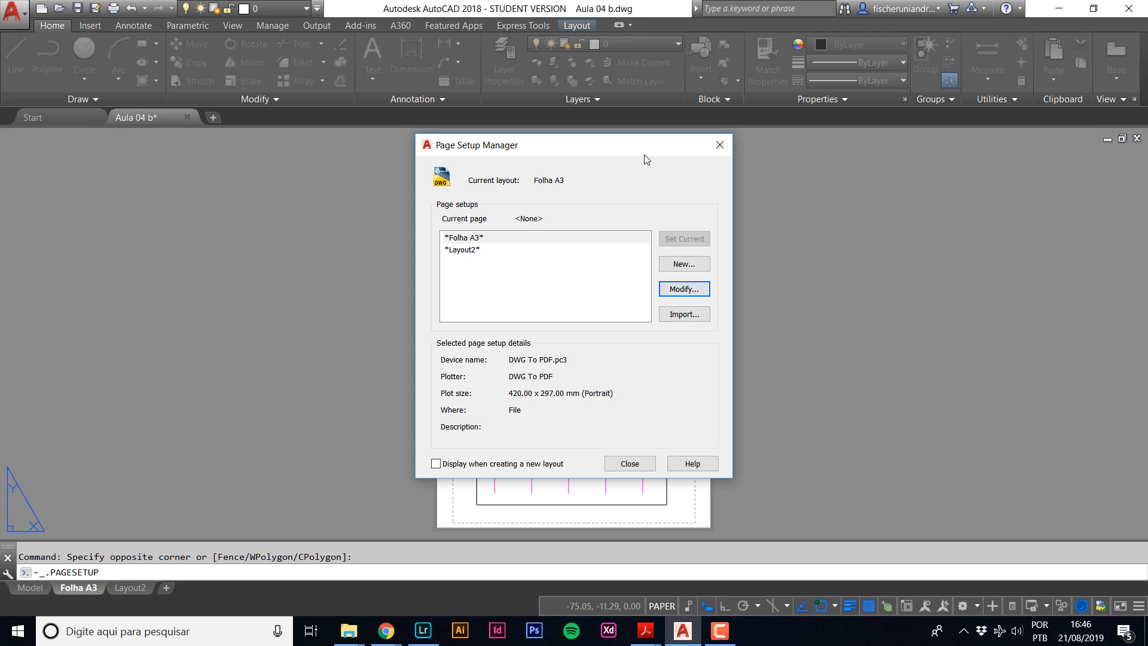
drag(644, 157, 763, 165)
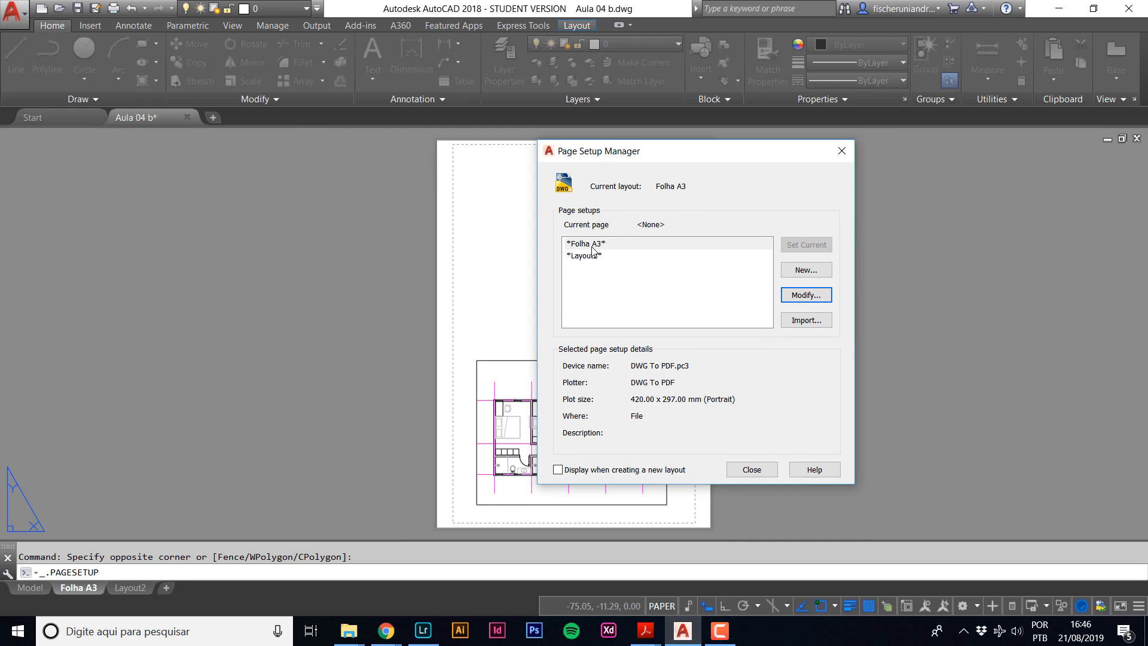
click(749, 471)
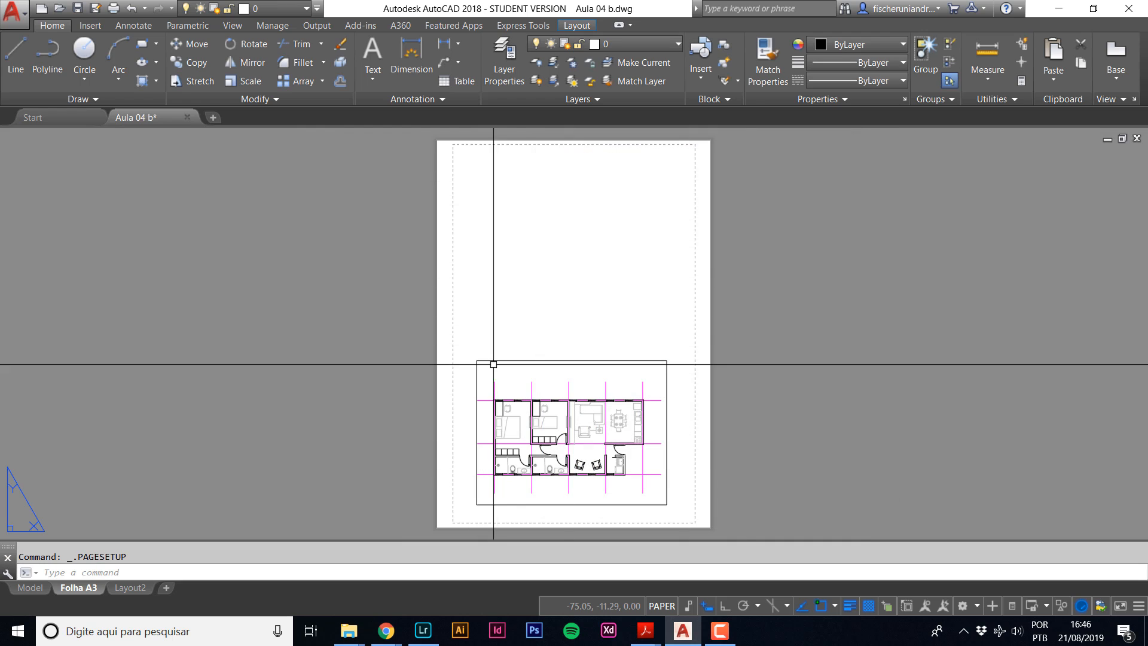
Rename the Folha A3 layout as Folha A4.
double_click(81, 588)
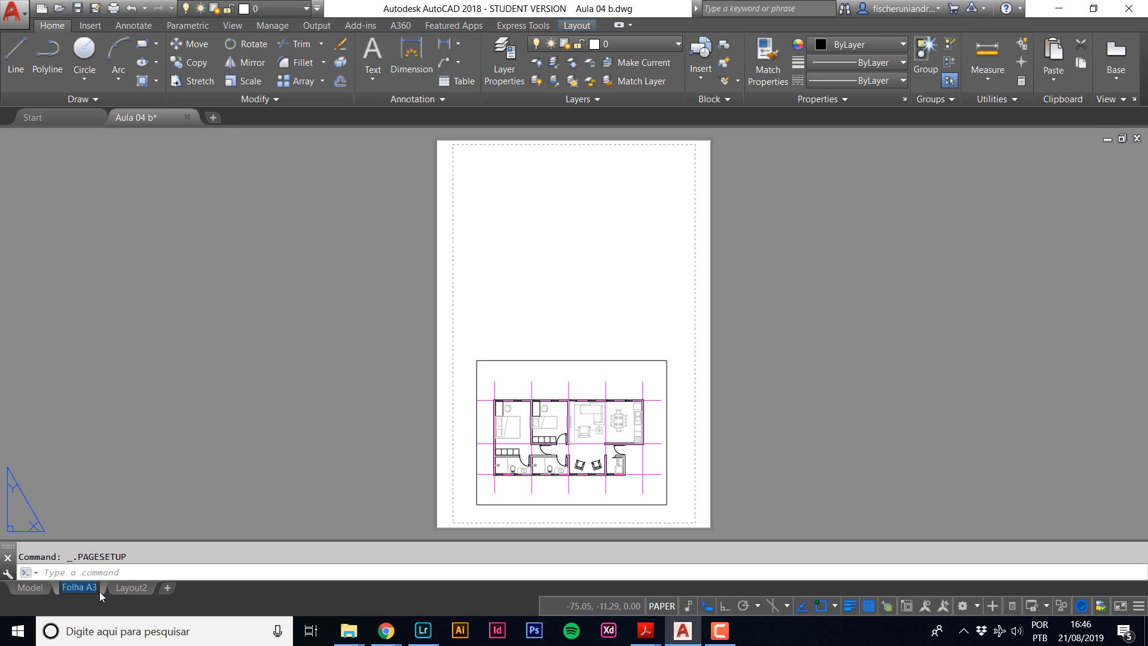
key(BackSpace)
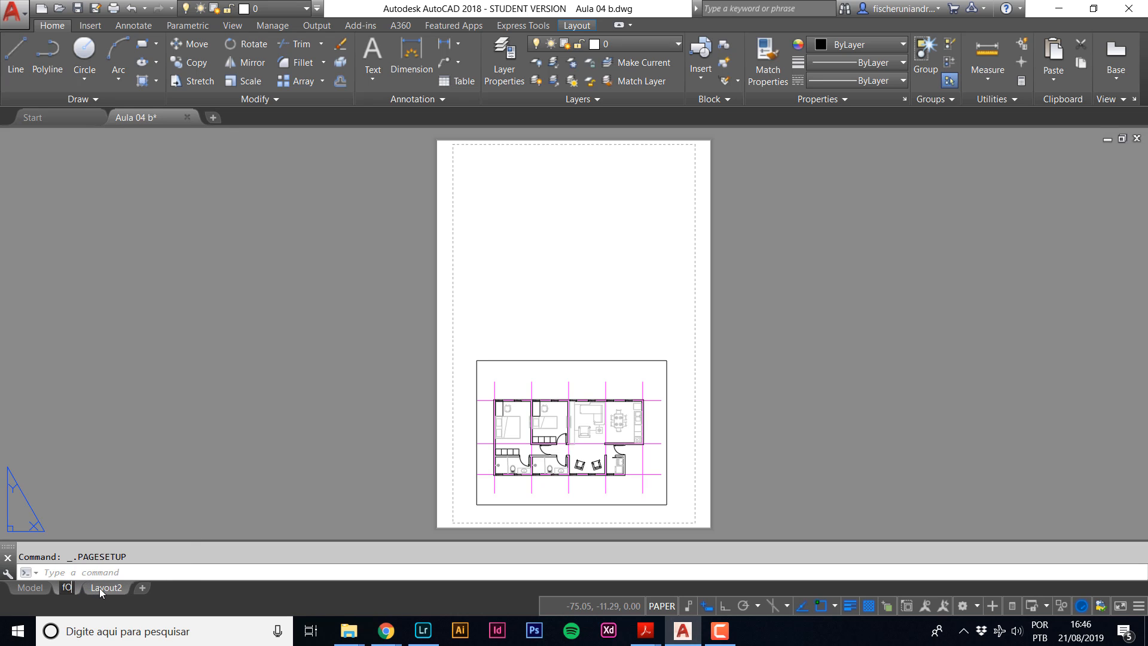
text(Folha A)
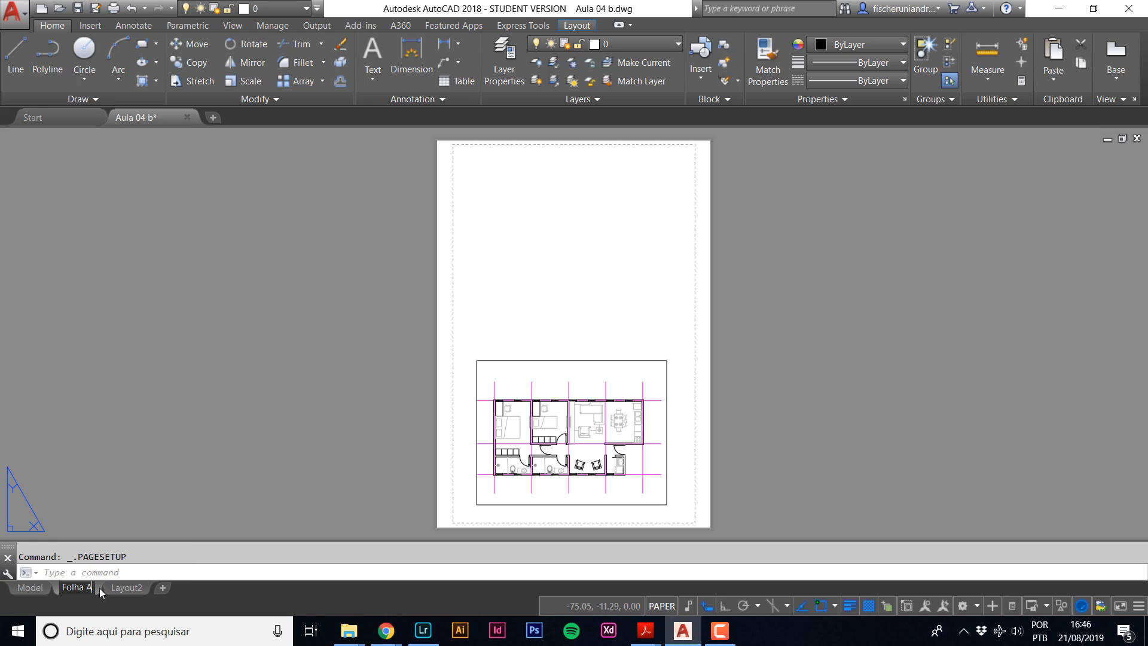
text(4)
Set the Folha A4 page setup's paper size to ISO A4 (297.00 x 210.00 MM) and apply it.
right_click(67, 592)
click(127, 497)
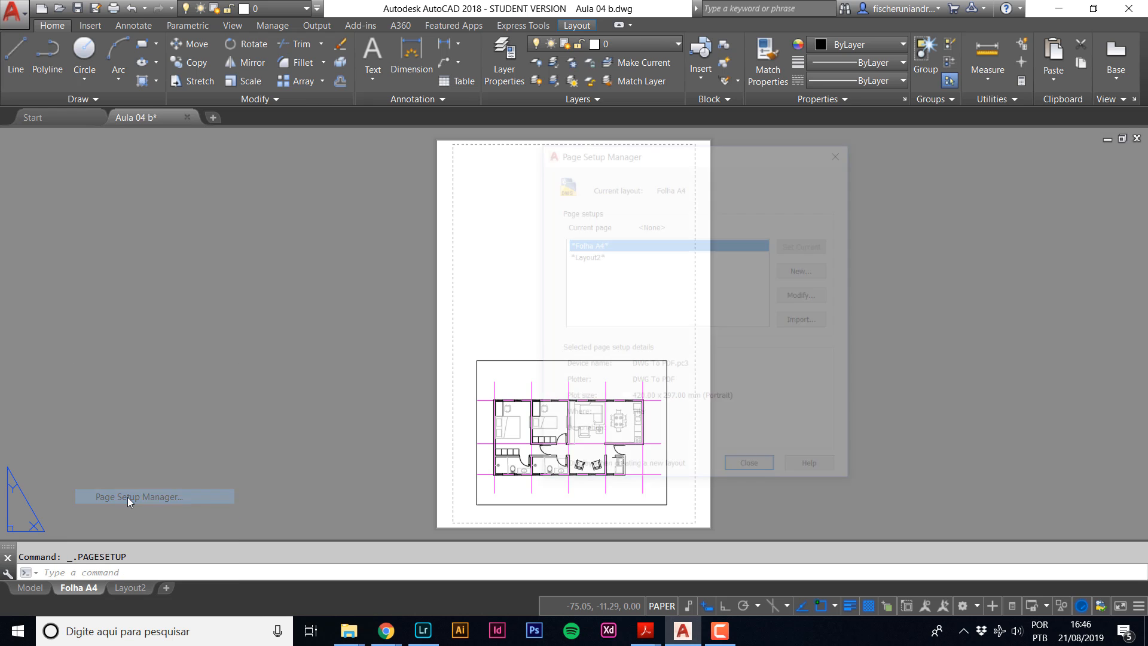
click(828, 299)
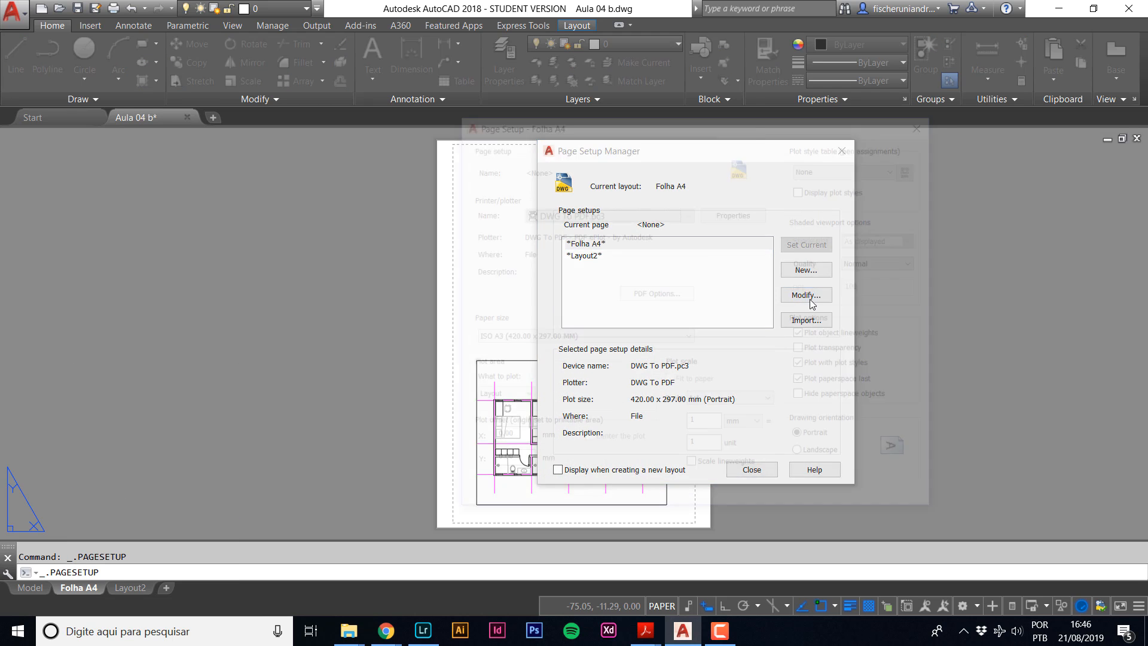
click(590, 340)
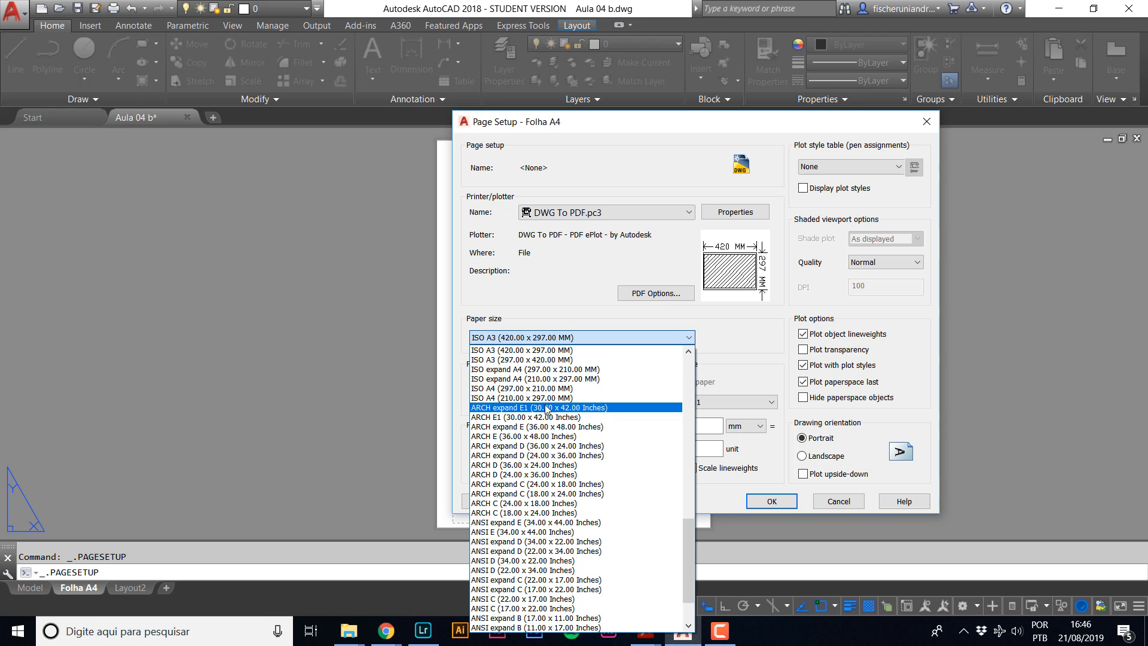
click(542, 389)
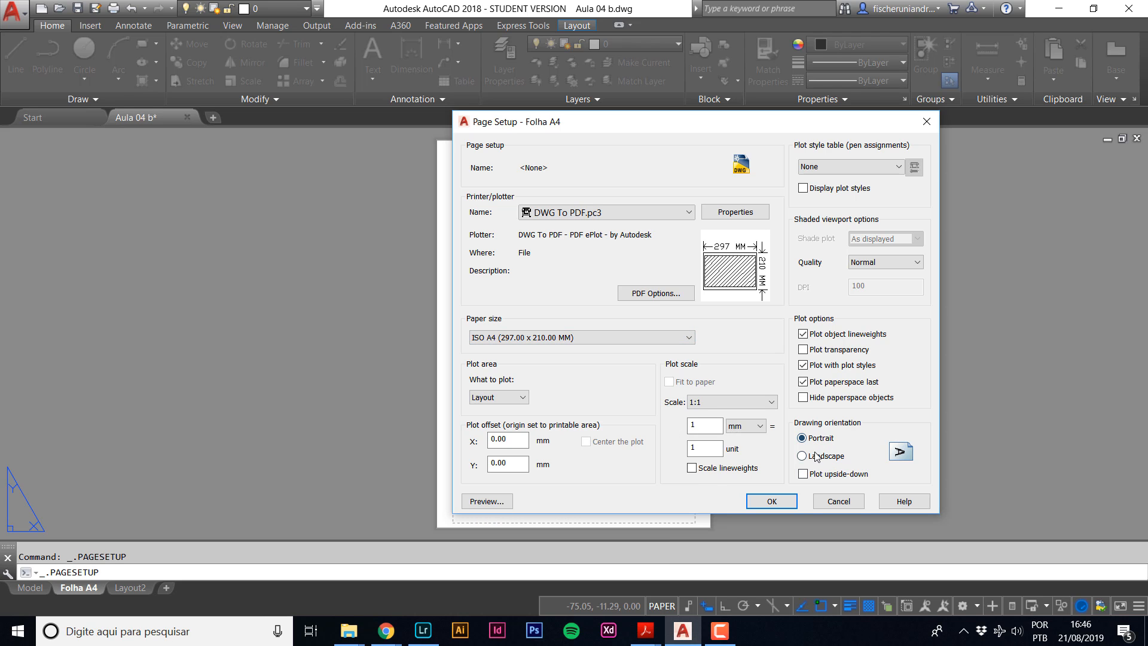
click(771, 501)
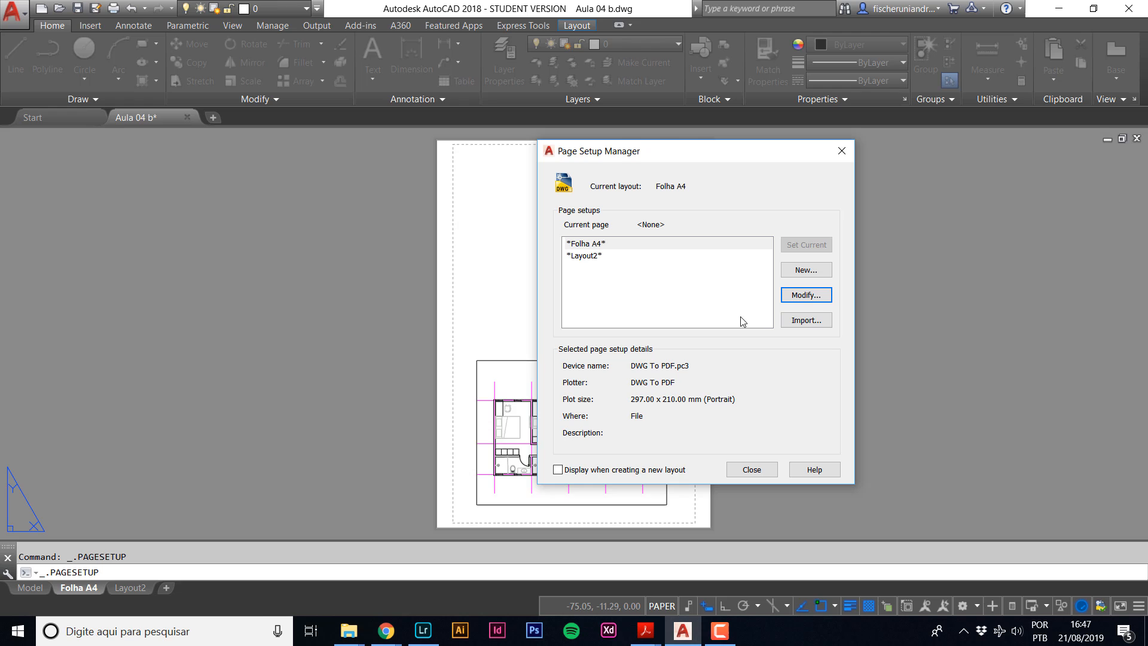
click(752, 470)
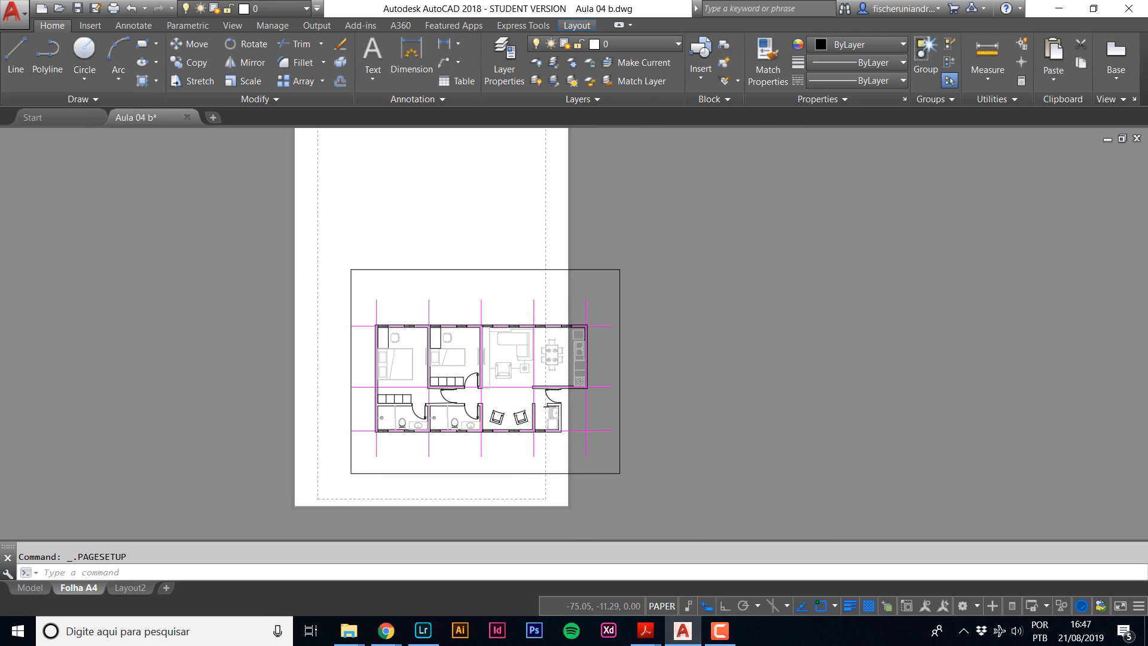
mouse_move(444, 209)
middle_down()
mouse_move(448, 268)
mouse_move(441, 239)
middle_up()
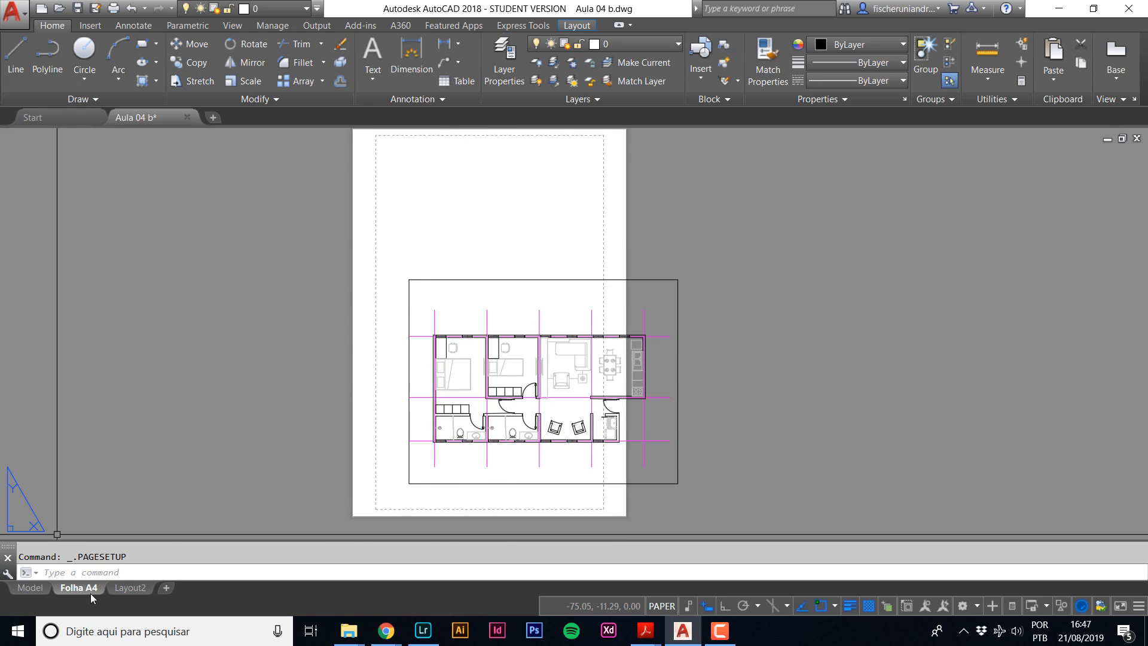
Switch to Layout2 and rename it as Folha A3.
click(131, 589)
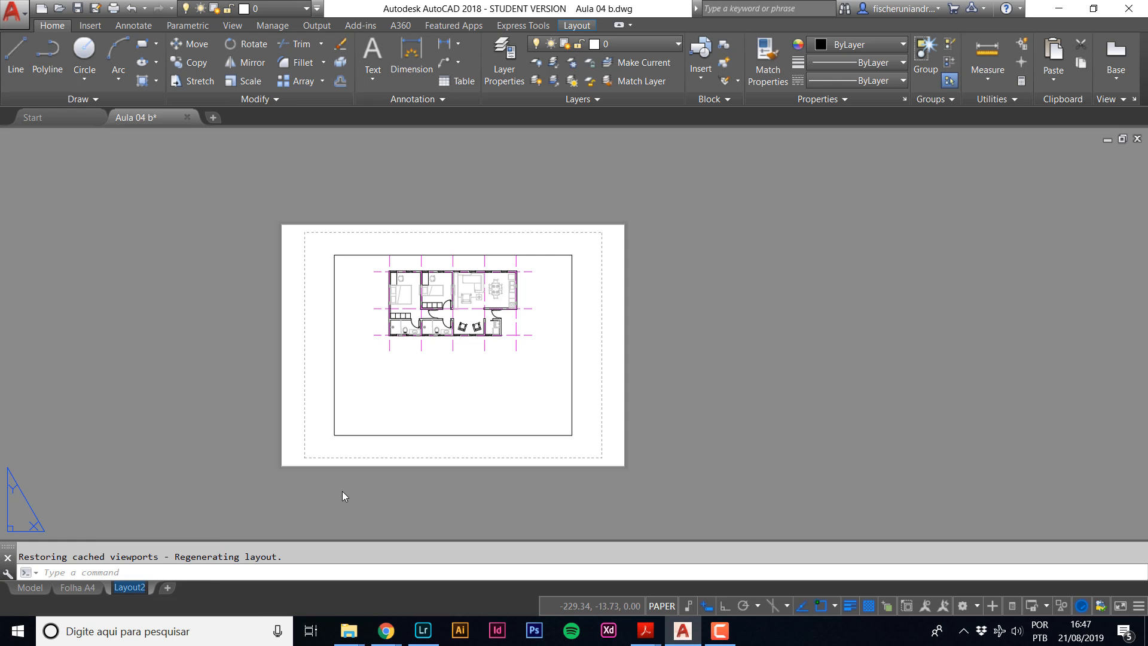
text(Folha A3)
click(102, 422)
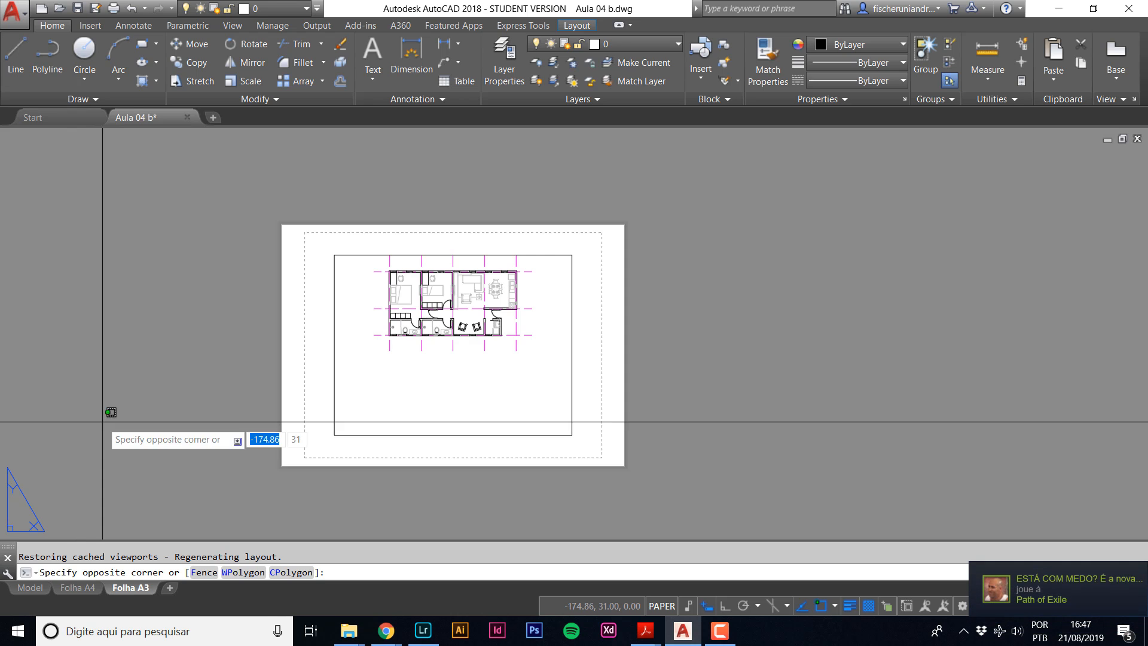
click(125, 508)
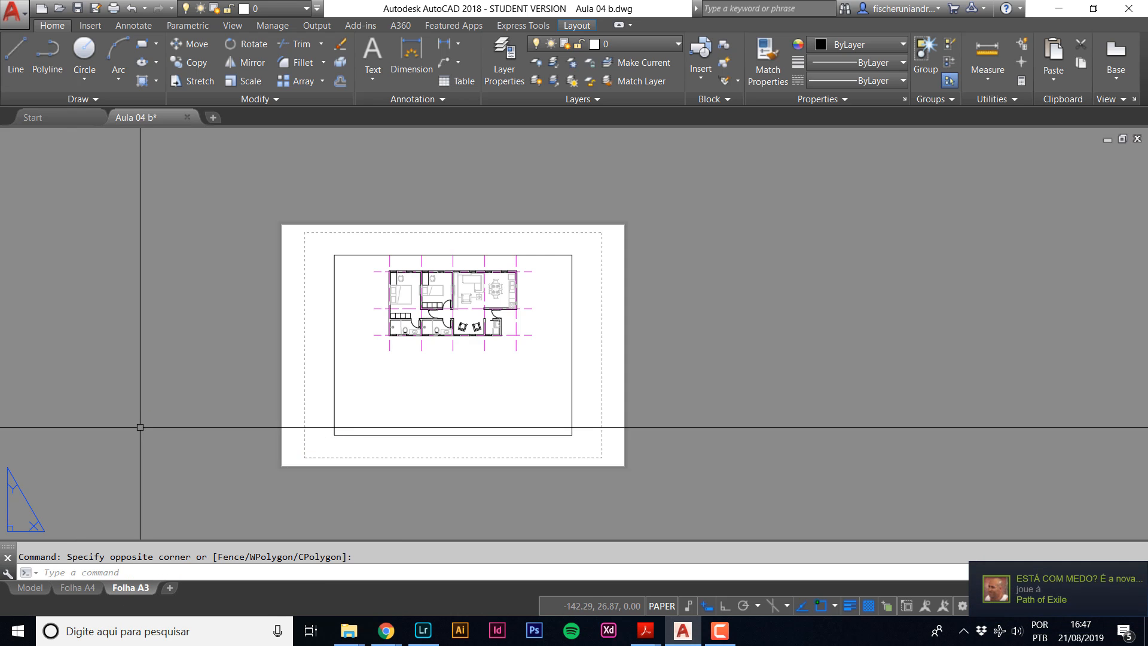
Open the new Folha A3 layout's page setup for modification and assign the DWG To PDF.pc3 plotter.
right_click(136, 587)
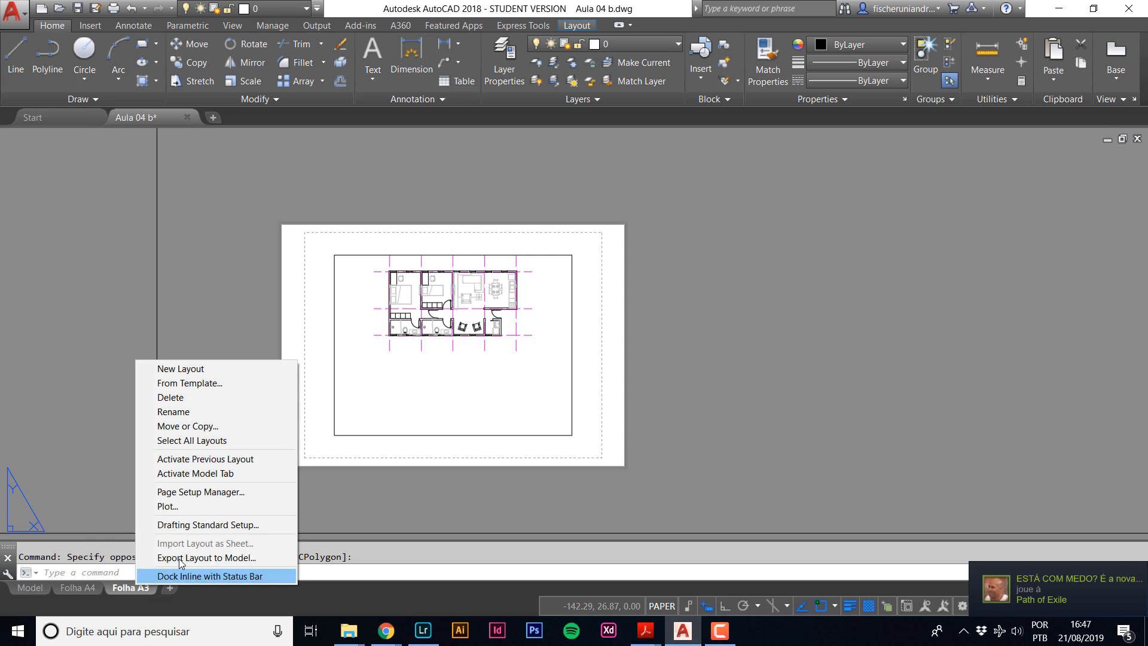
click(199, 496)
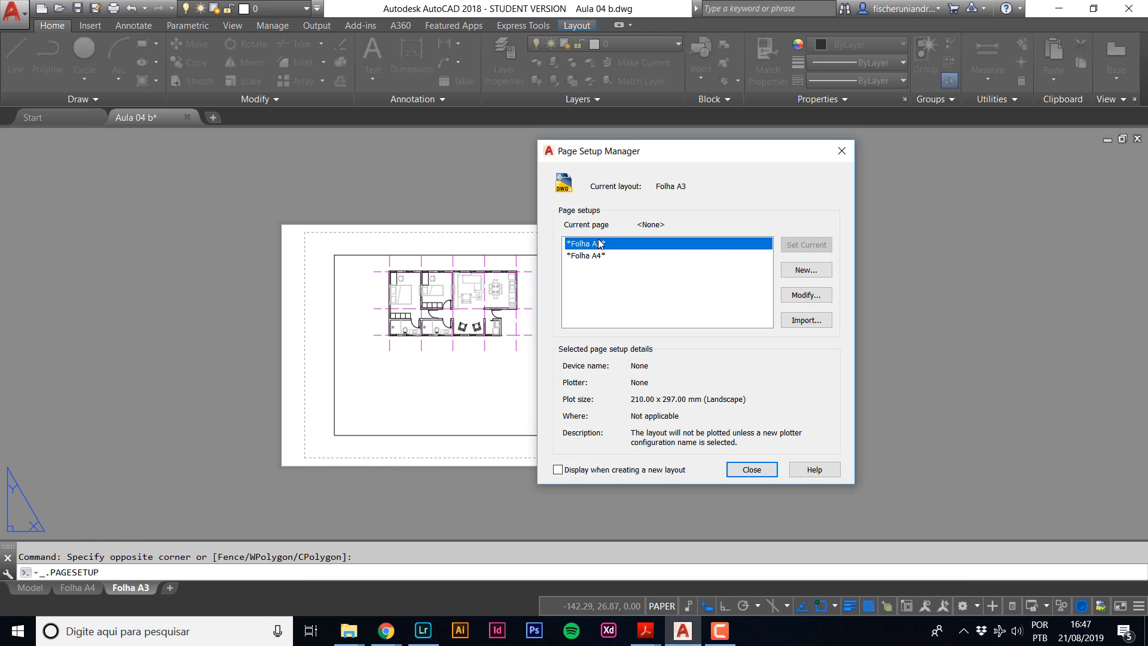
click(810, 295)
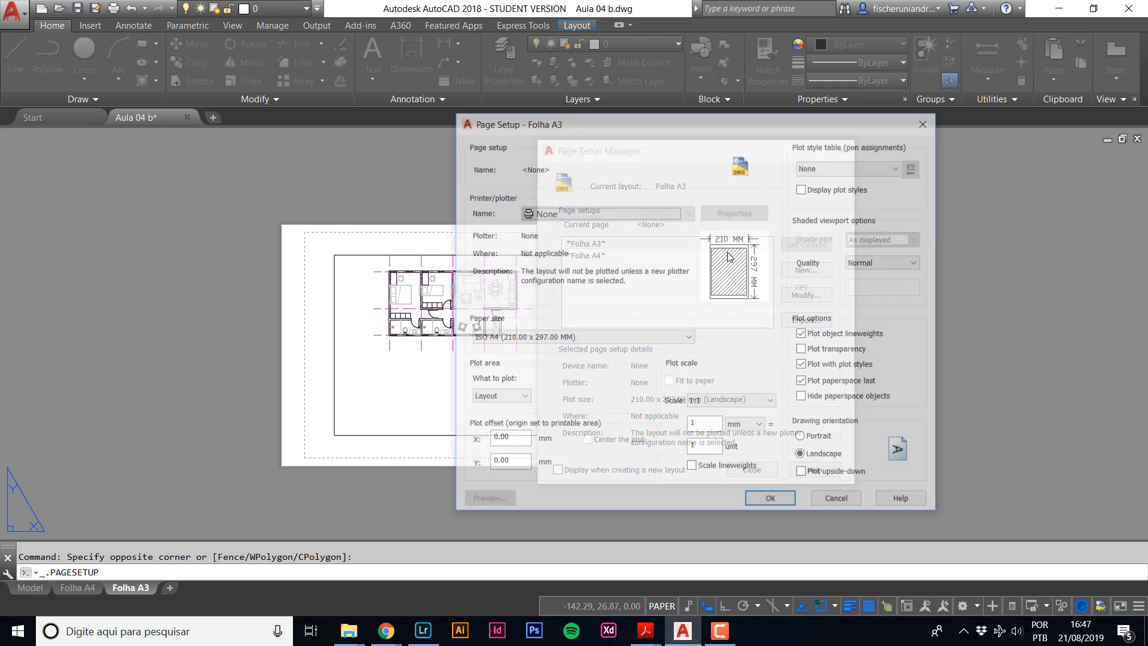
click(567, 338)
scroll(538, 386, up, 2)
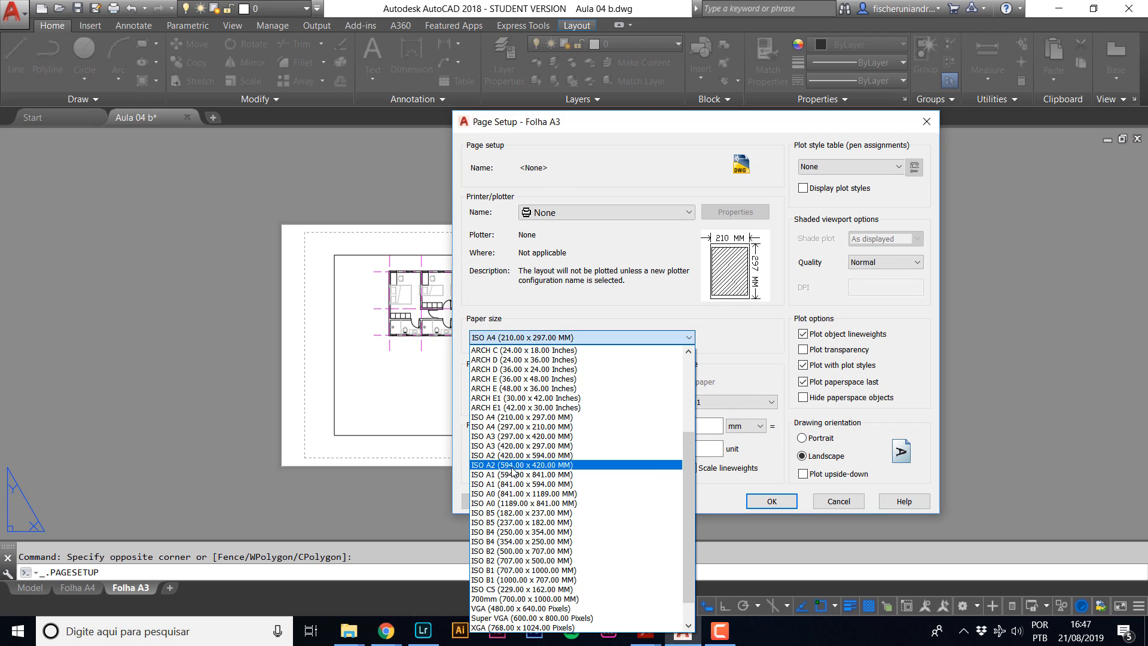
click(629, 338)
click(637, 214)
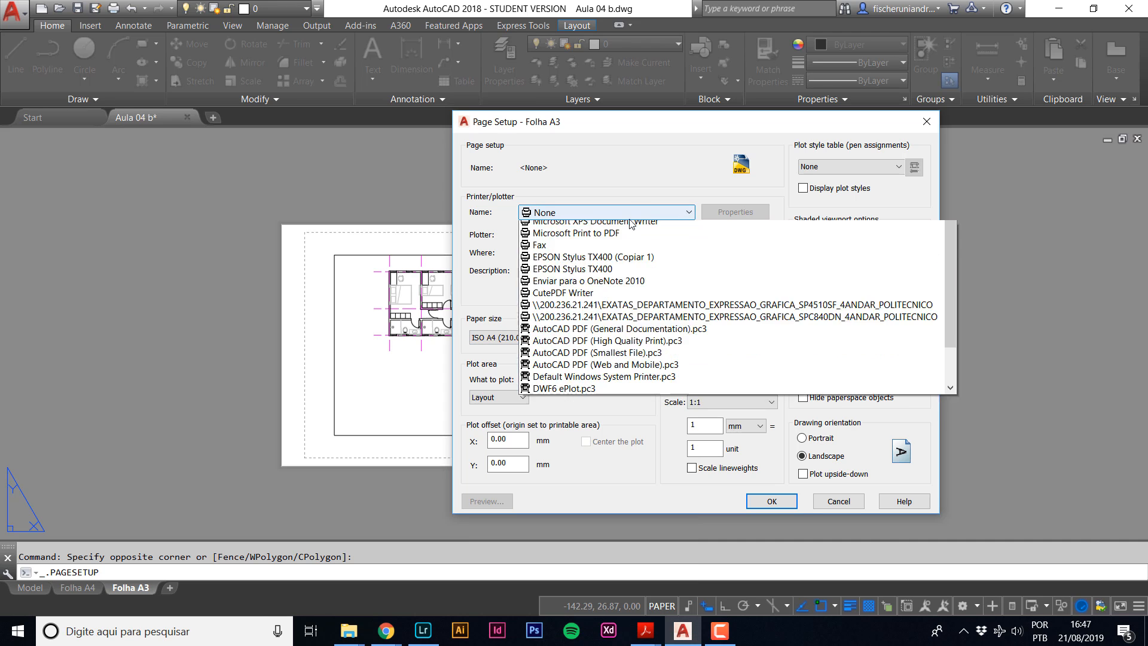
scroll(613, 352, down, 2)
click(598, 394)
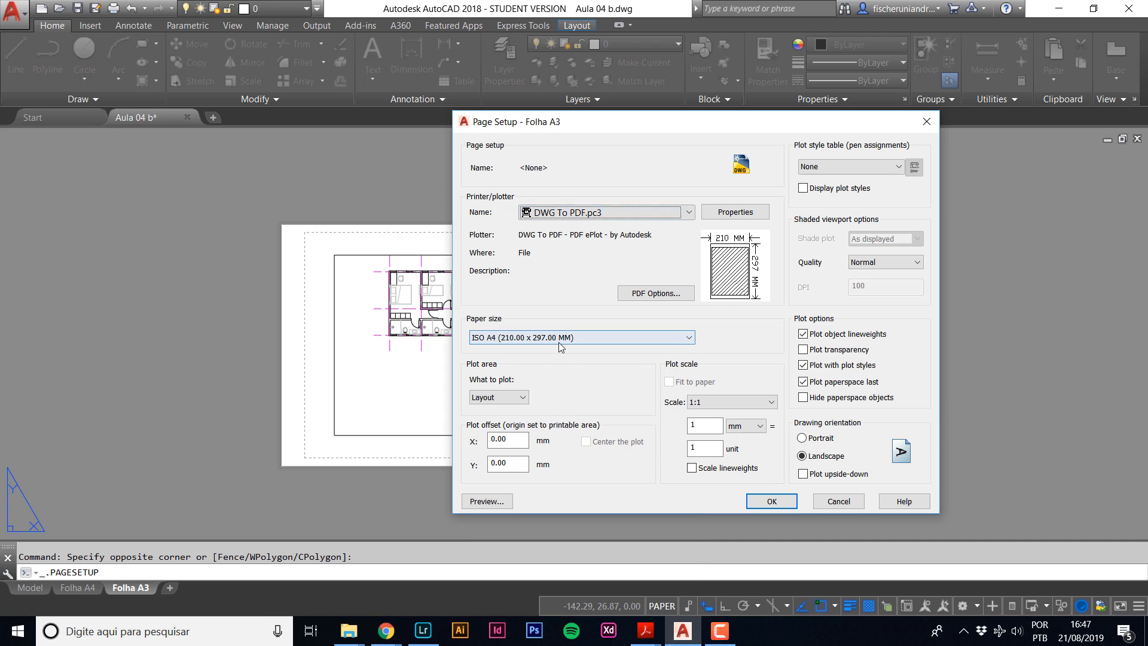
Set the Folha A3 paper size to ISO A3 (420.00 x 297.00 MM) and apply the page setup.
click(580, 337)
scroll(529, 366, up, 2)
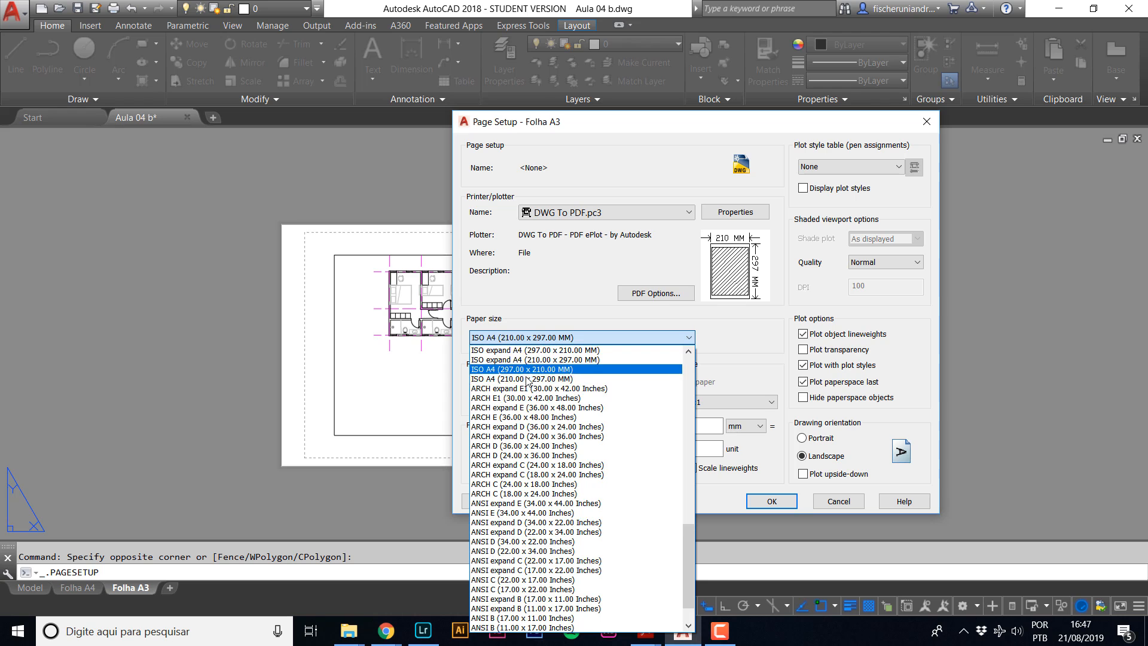
click(519, 359)
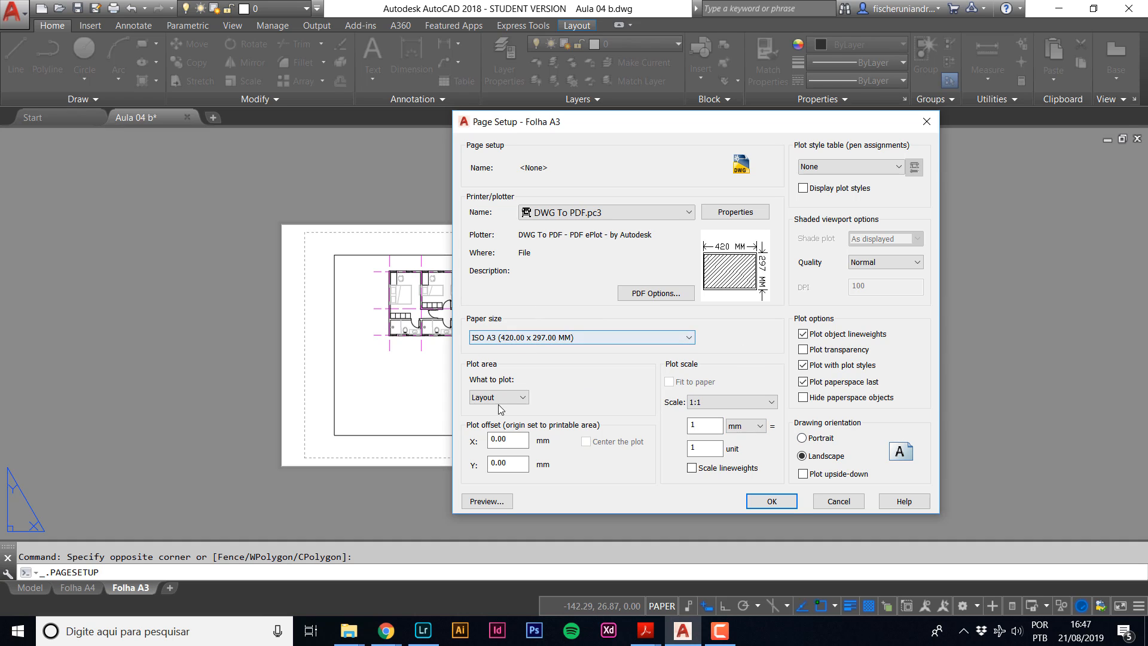
click(772, 500)
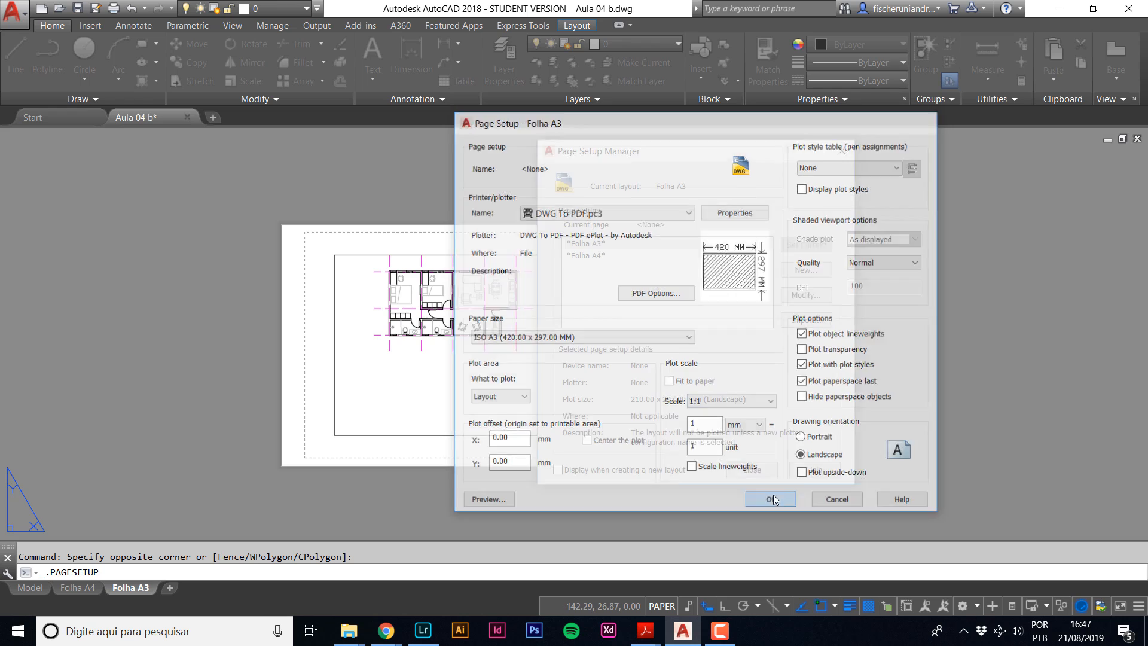
click(751, 463)
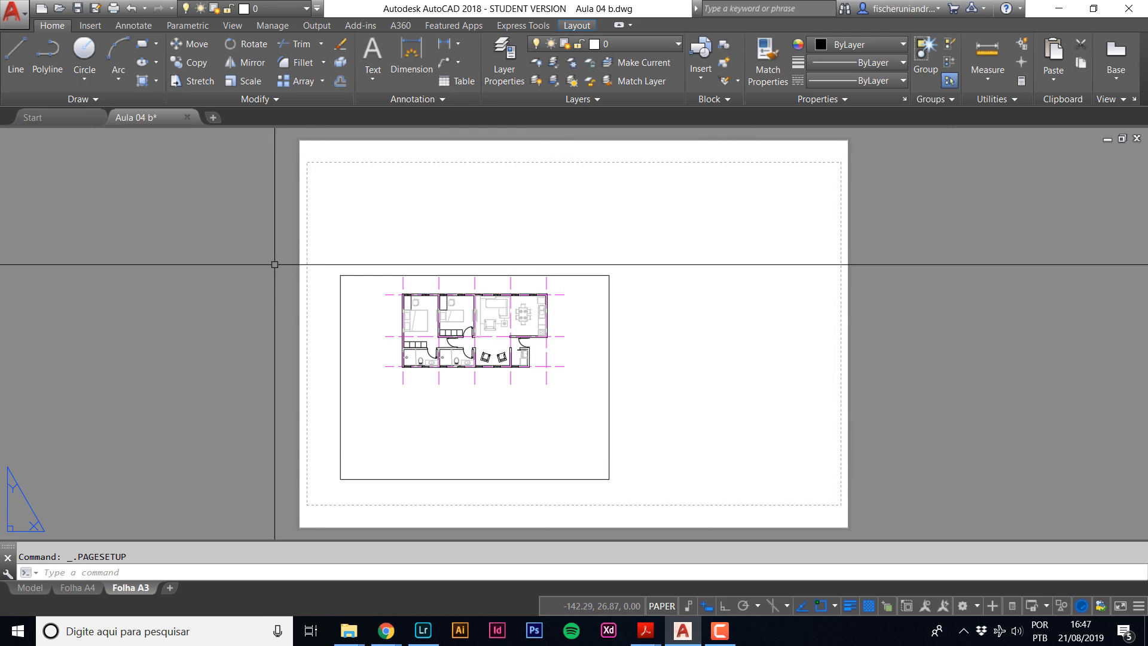
Examine the viewport frame around the floor plan on the Folha A4 layout, and switch to model space.
click(79, 588)
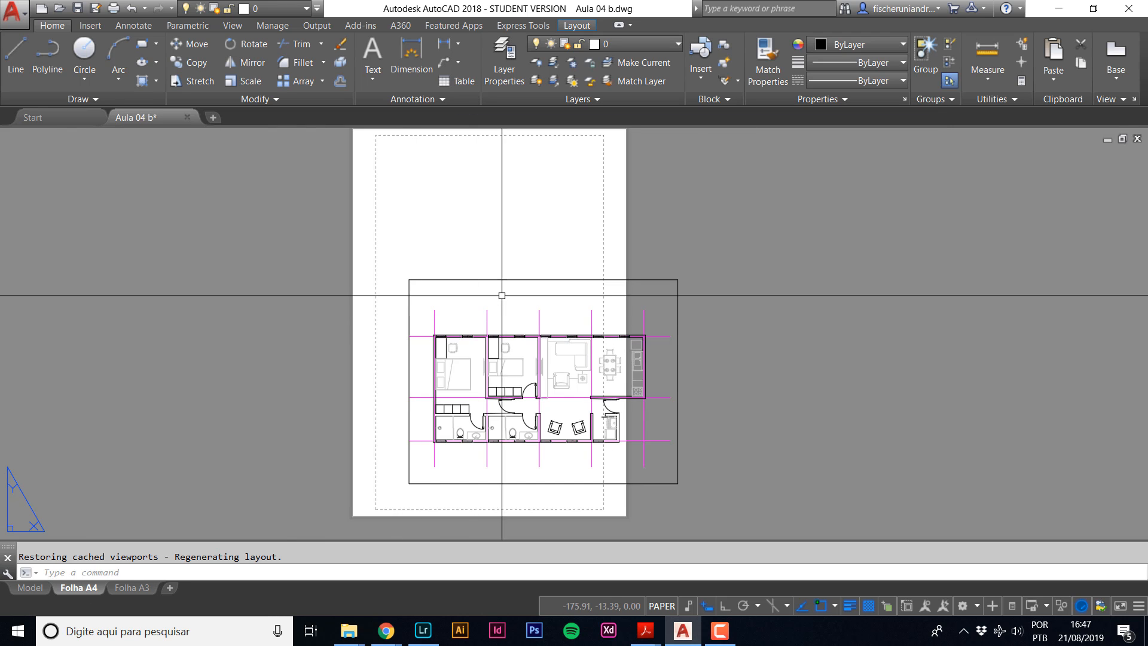
middle_drag(562, 305, 521, 307)
scroll(486, 328, down, 4)
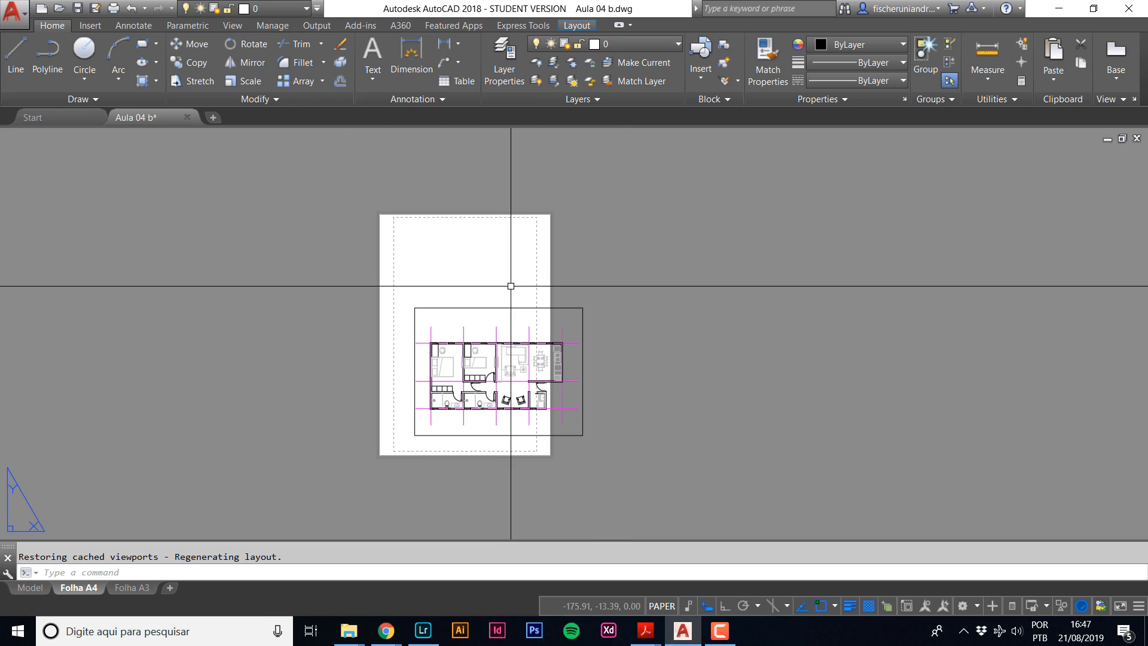
scroll(513, 284, up, 6)
scroll(506, 289, down, 2)
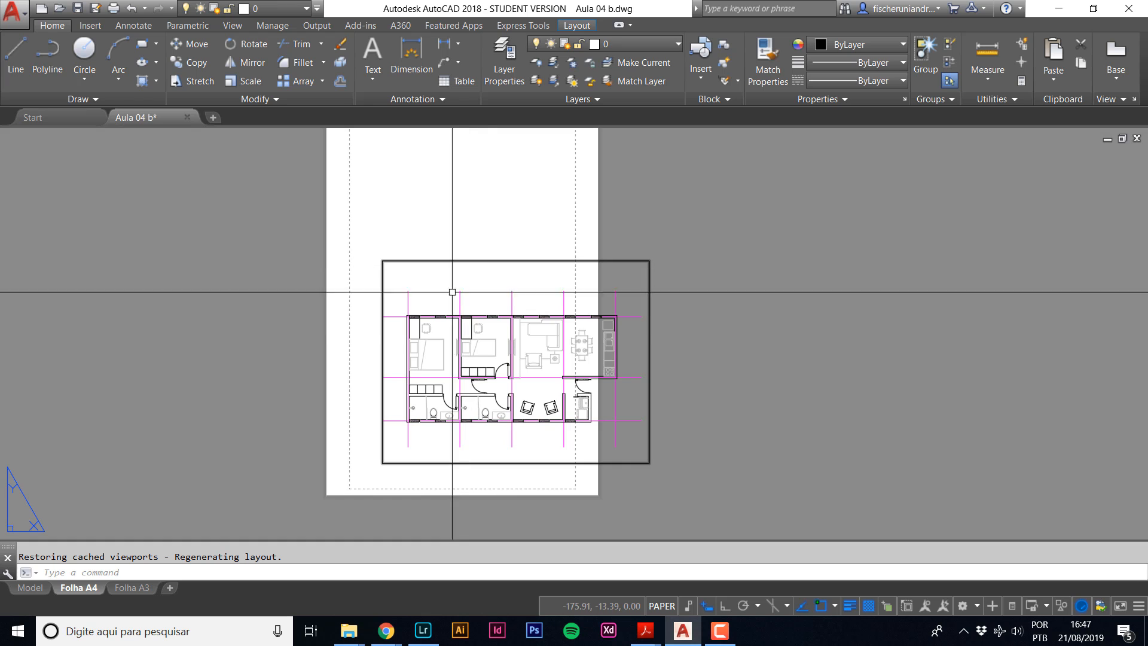
click(535, 260)
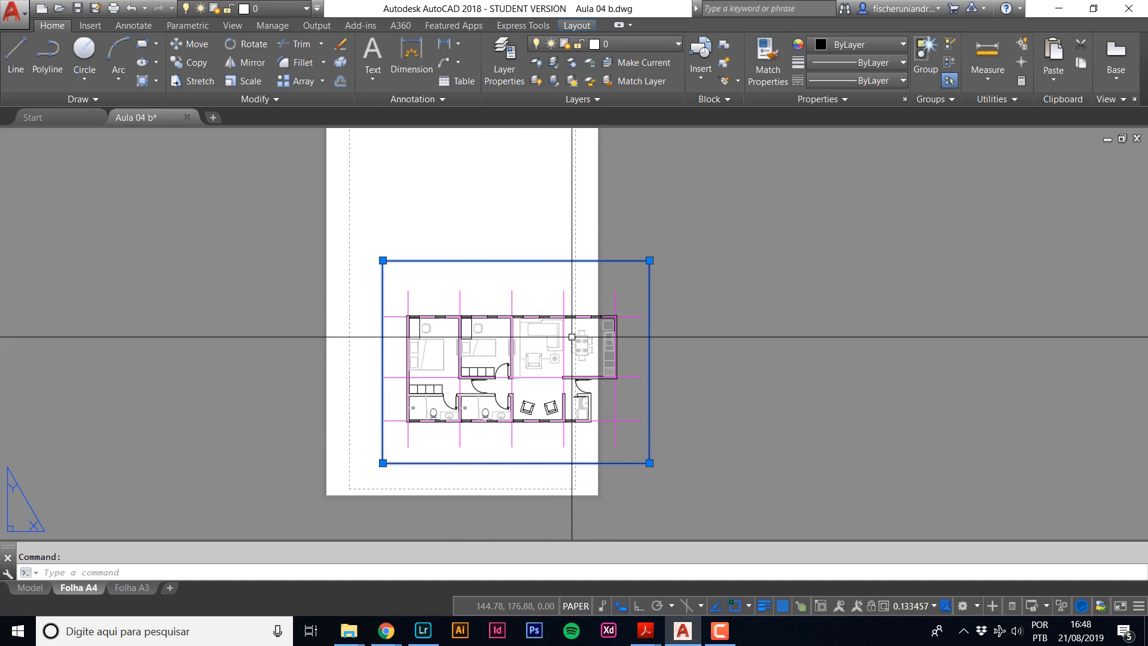
key(Escape)
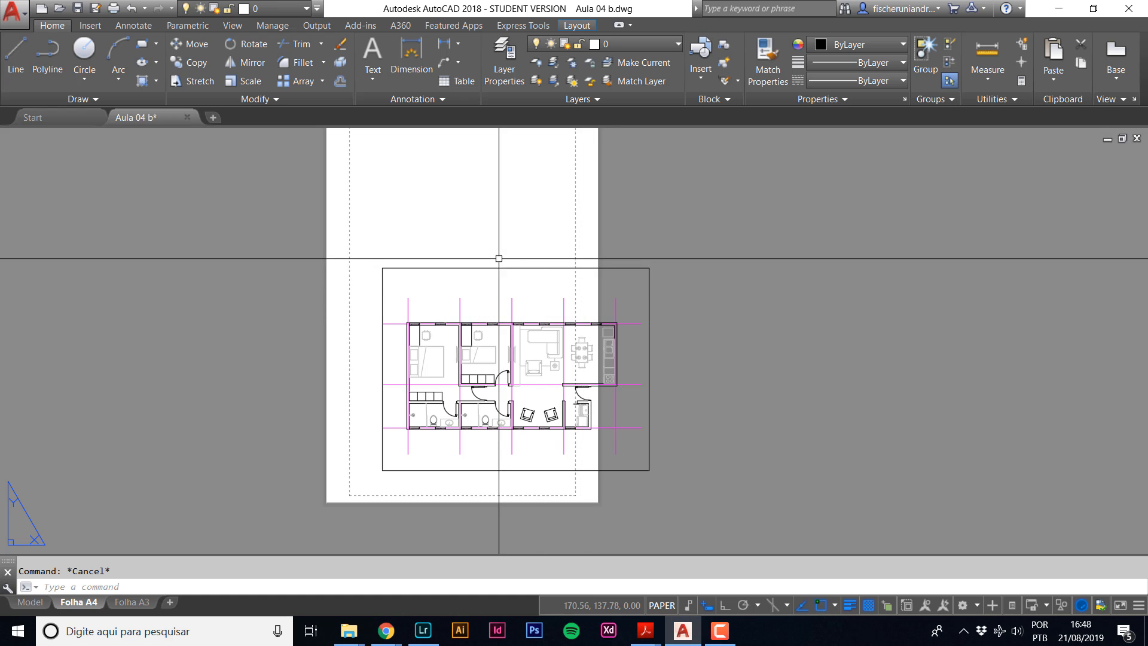
click(28, 602)
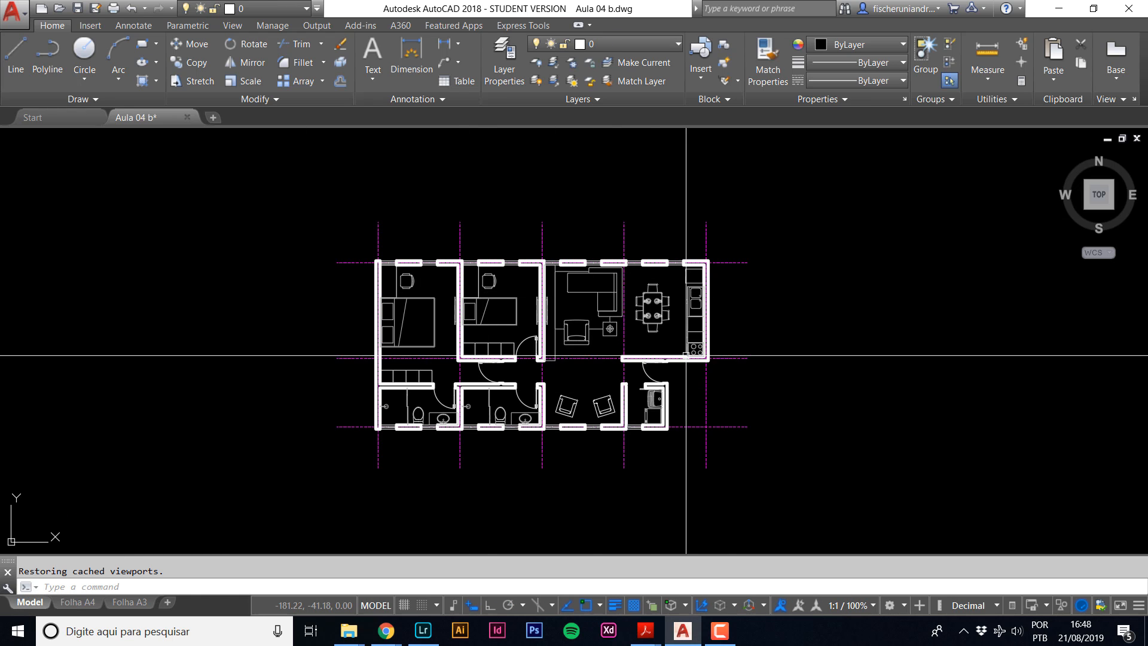
Open the Folha A4 layout and reshape the floor plan viewport by its upper-right corner, raising the frame's top edge.
click(74, 602)
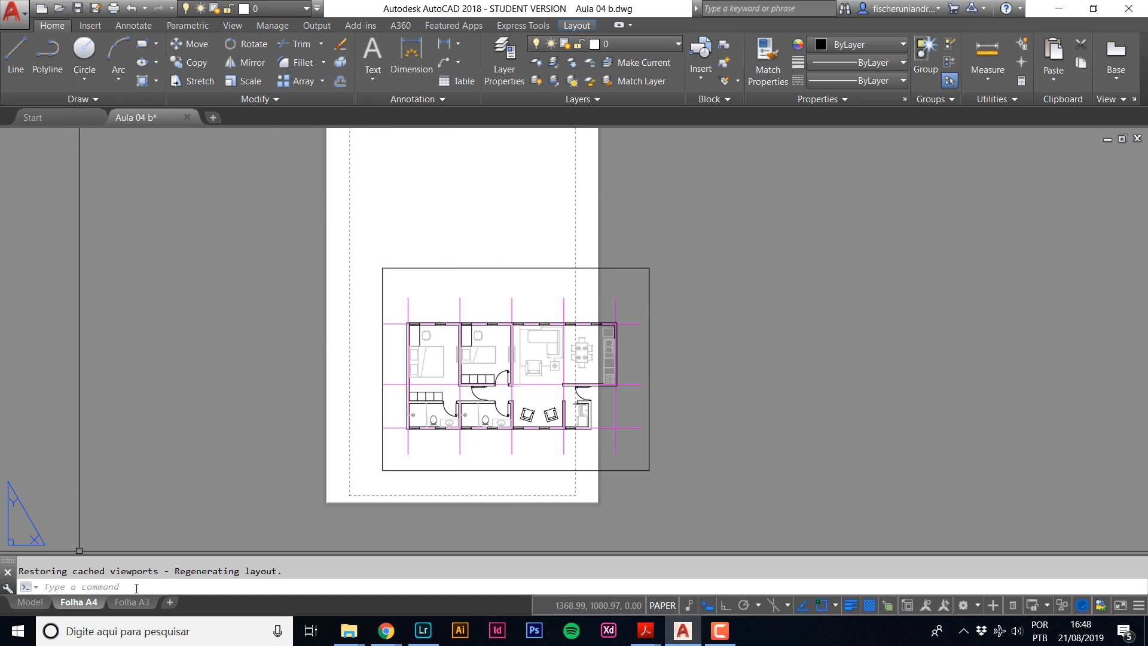
mouse_move(533, 313)
middle_down()
mouse_move(657, 364)
mouse_move(650, 346)
middle_up()
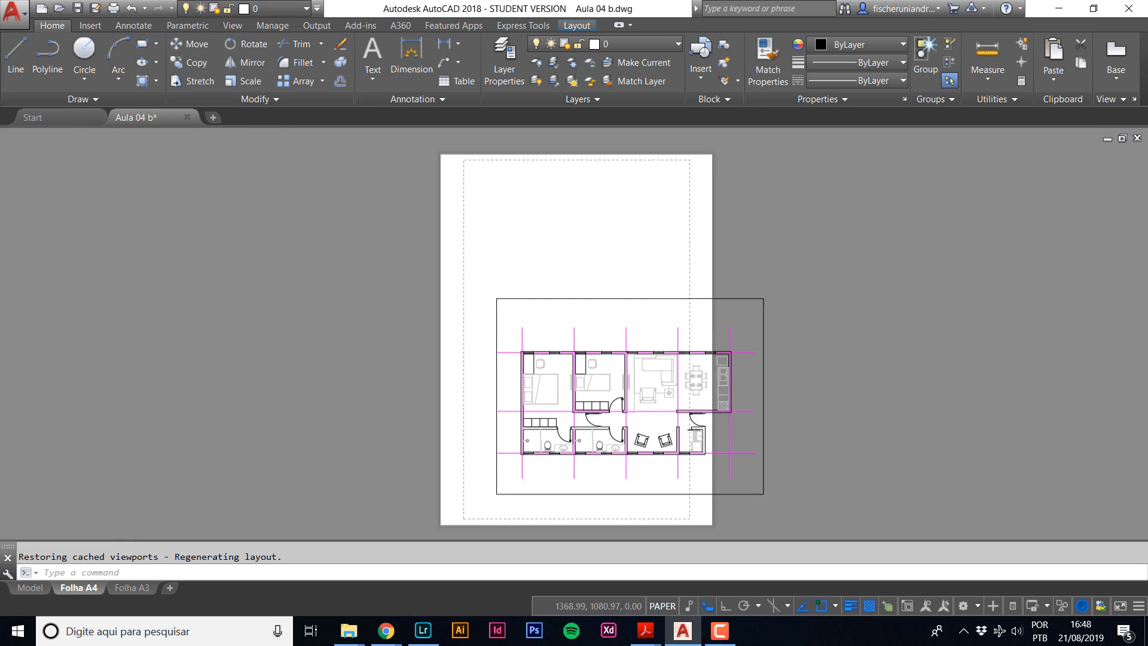
click(646, 304)
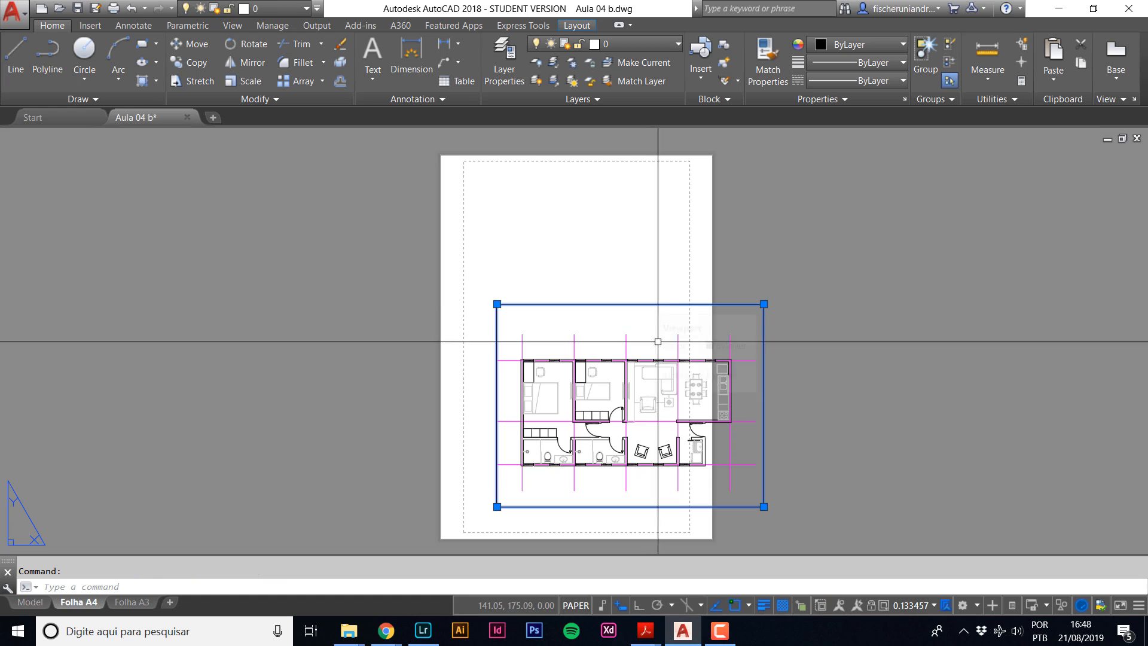
click(763, 304)
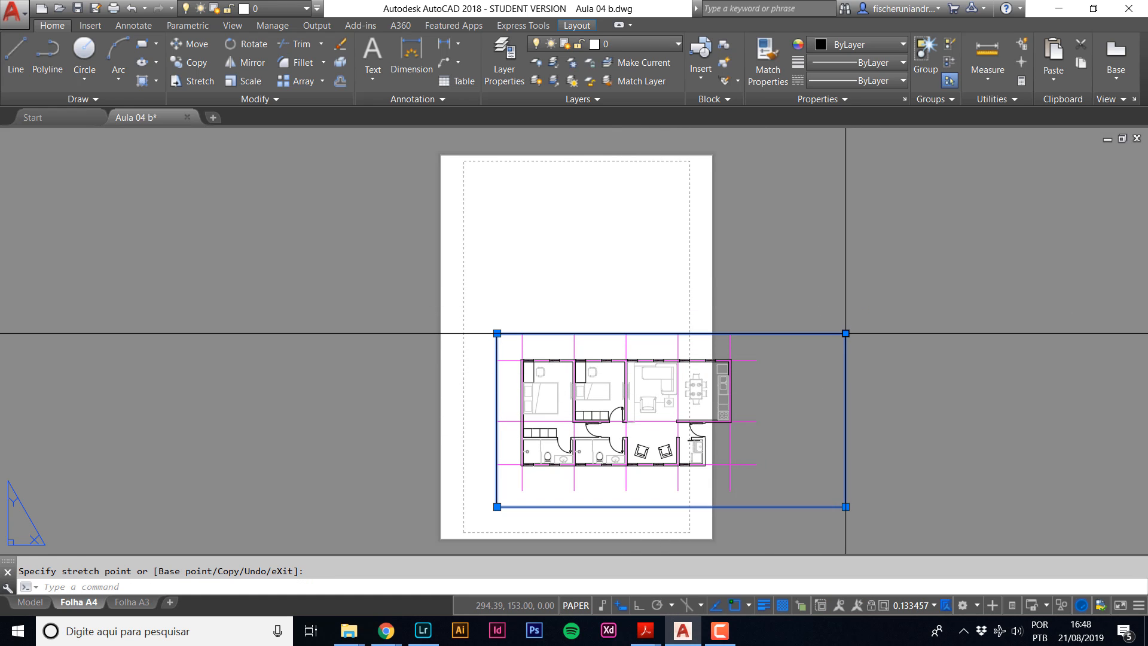
click(754, 263)
key(Escape)
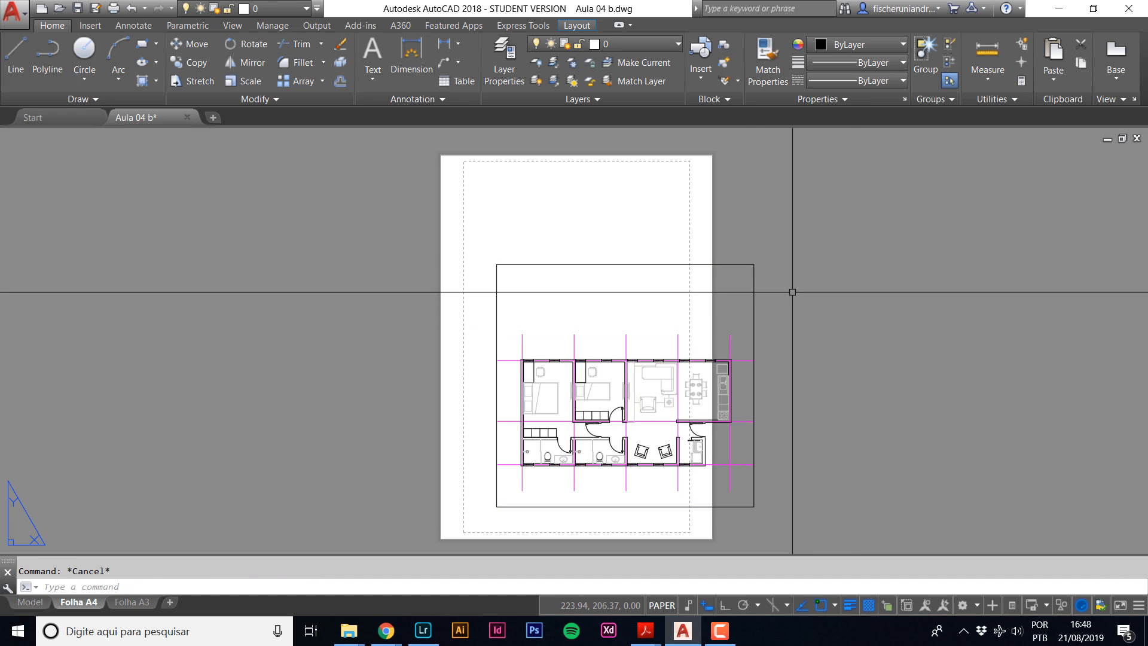
Stretch the viewport's top edge down, closer to the floor plan.
click(815, 299)
click(425, 226)
text(m)
key(space)
click(377, 245)
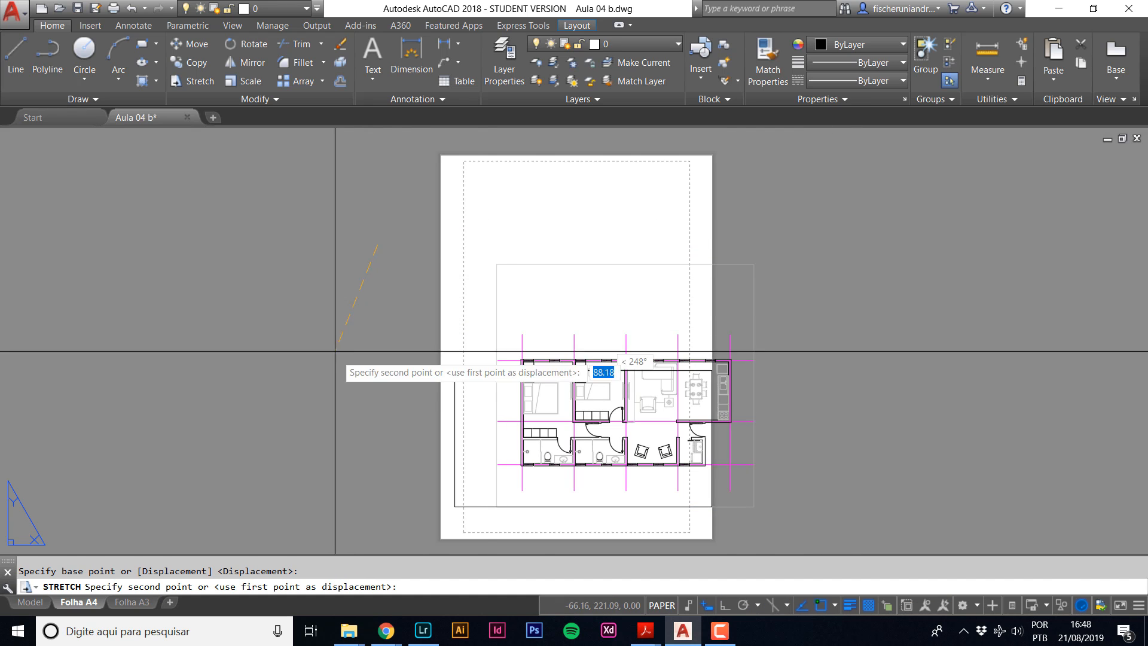
click(376, 285)
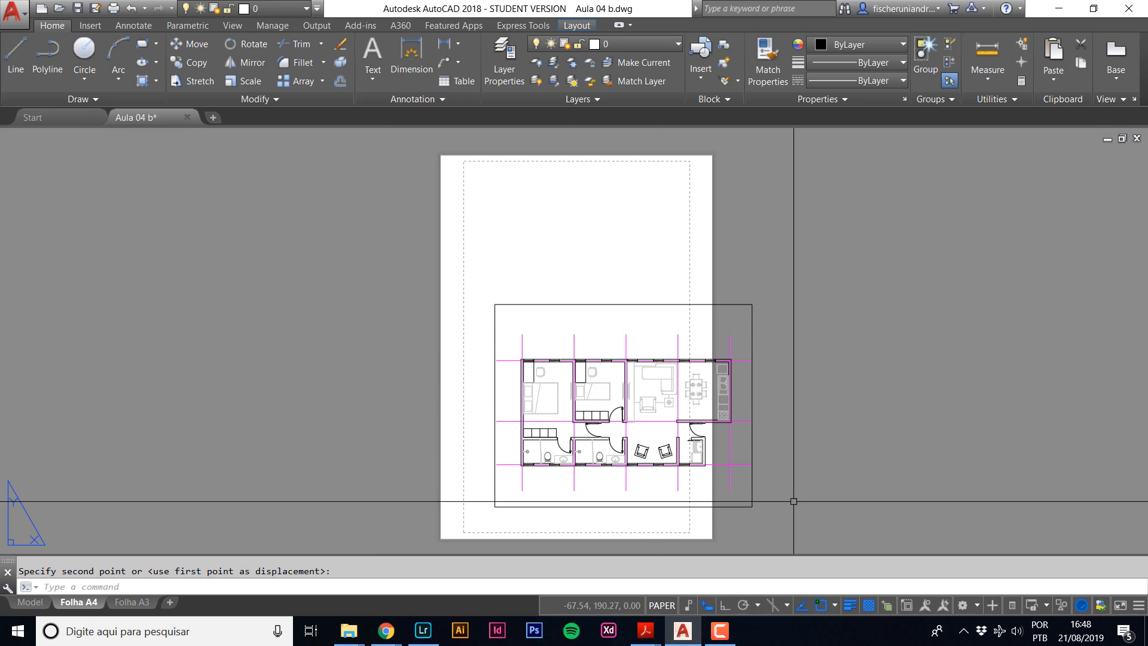
Stretch the viewport's right edge inward so that the frame cuts through the living room.
click(789, 525)
click(740, 275)
text(S)
key(Return)
click(860, 250)
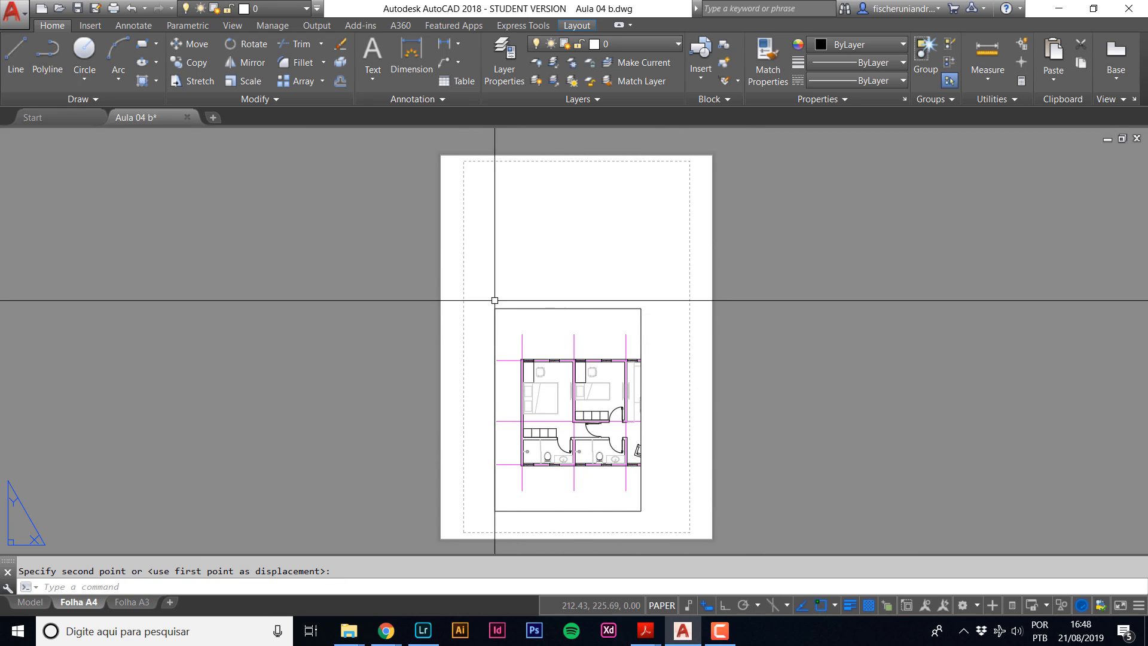
click(557, 400)
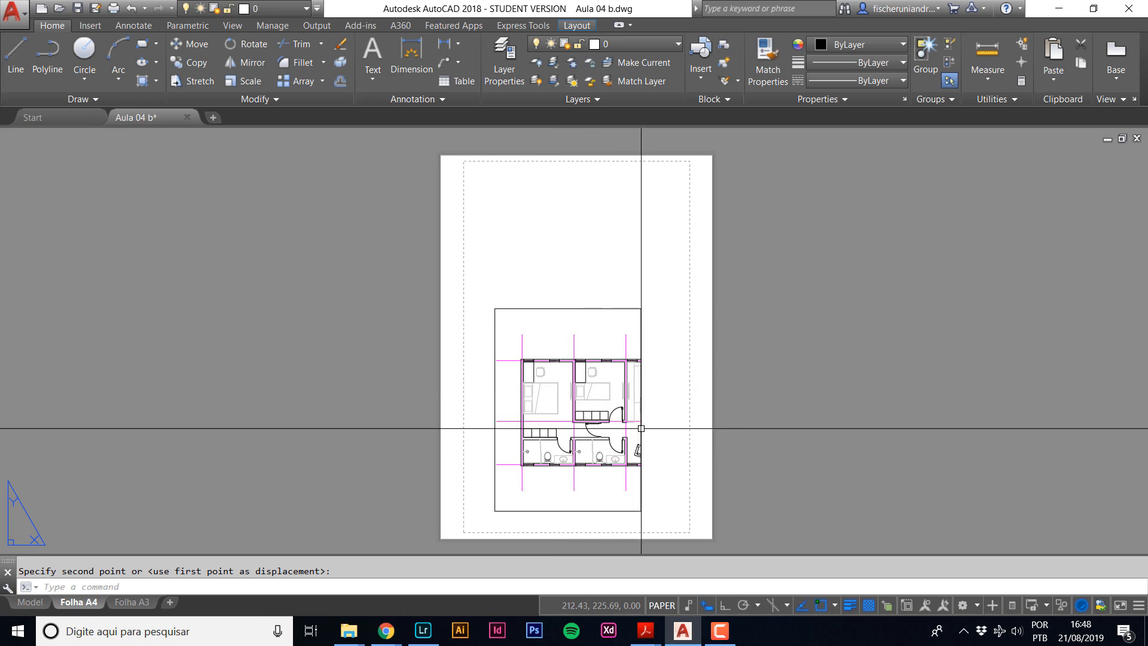
Stretch the viewport's right edge outward past the sheet's edge, so the frame contains the whole floor plan.
click(676, 529)
click(635, 297)
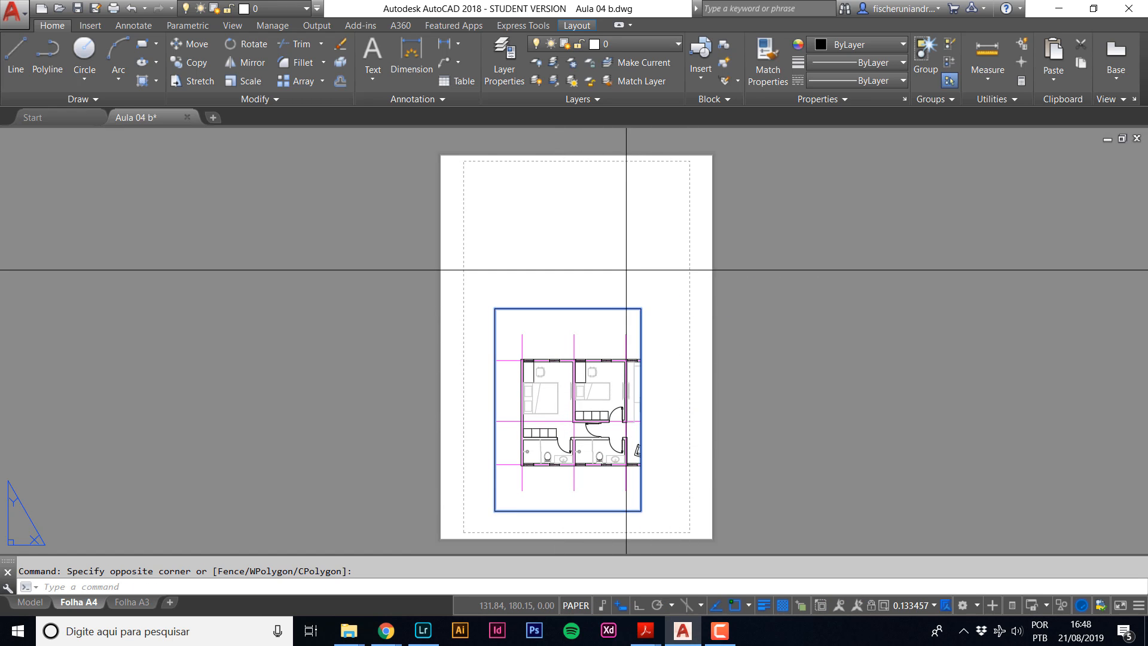
key(Return)
click(627, 245)
click(783, 258)
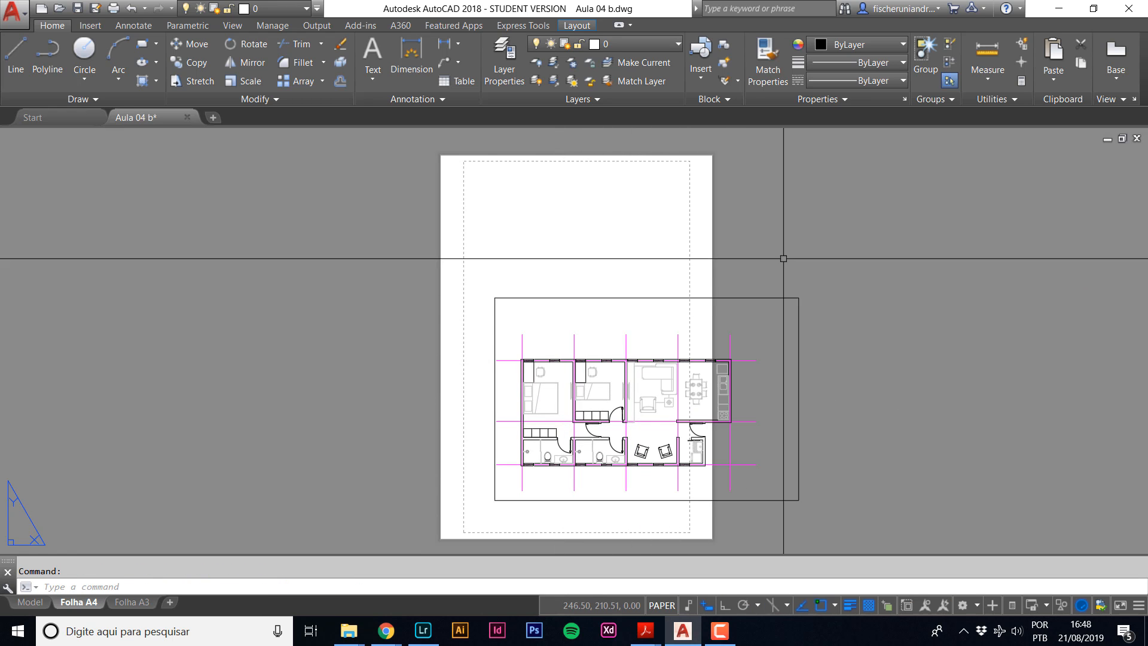
Stretch the viewport's left edge outward to just inside the sheet's left border.
click(547, 508)
click(448, 269)
key(Return)
click(500, 265)
click(450, 255)
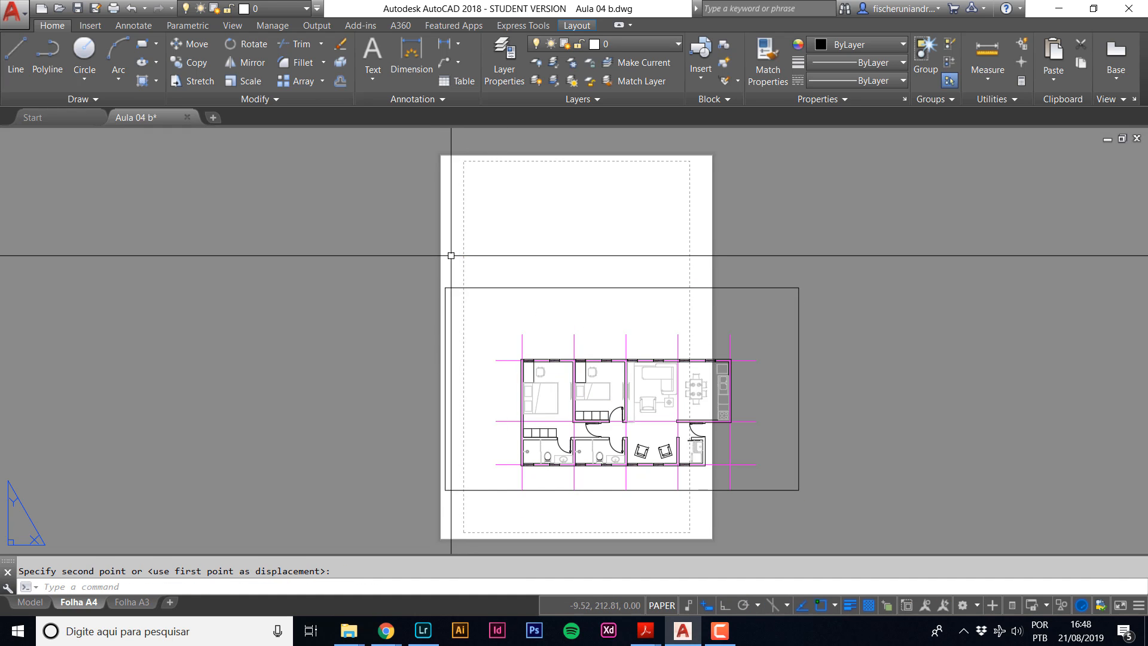
Stretch the viewport's bottom edge down to just above the lower printable margin.
click(845, 507)
click(341, 451)
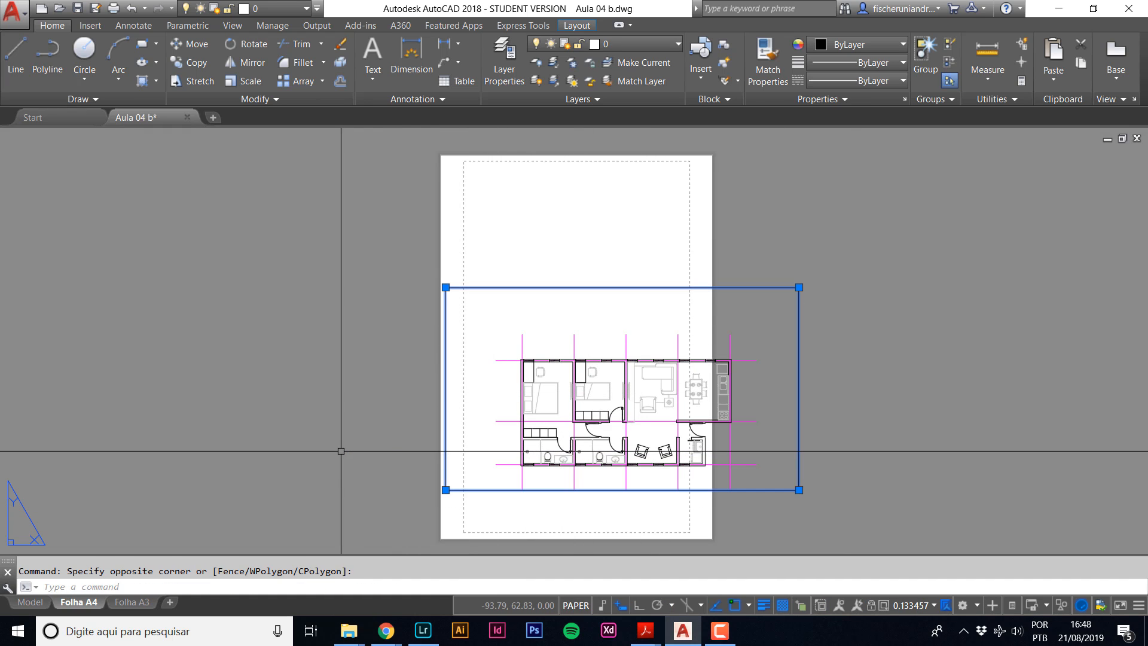
key(Return)
click(351, 391)
click(353, 421)
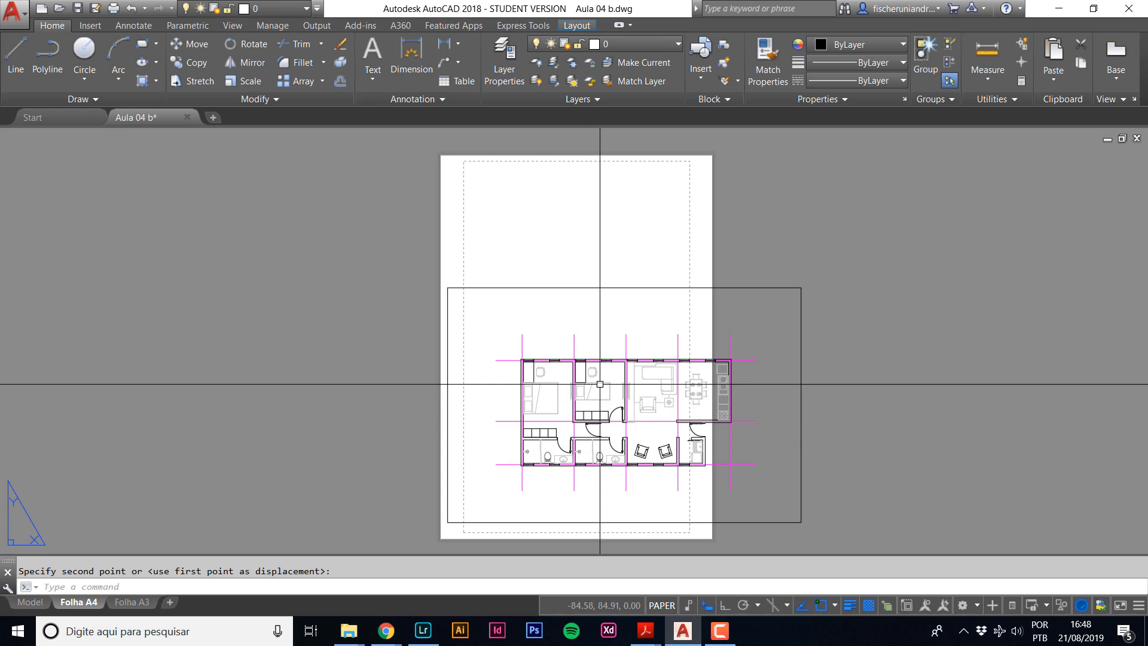
Activate the viewport on the Folha A4 sheet and zoom the floor plan inside it until it fills the frame.
double_click(641, 368)
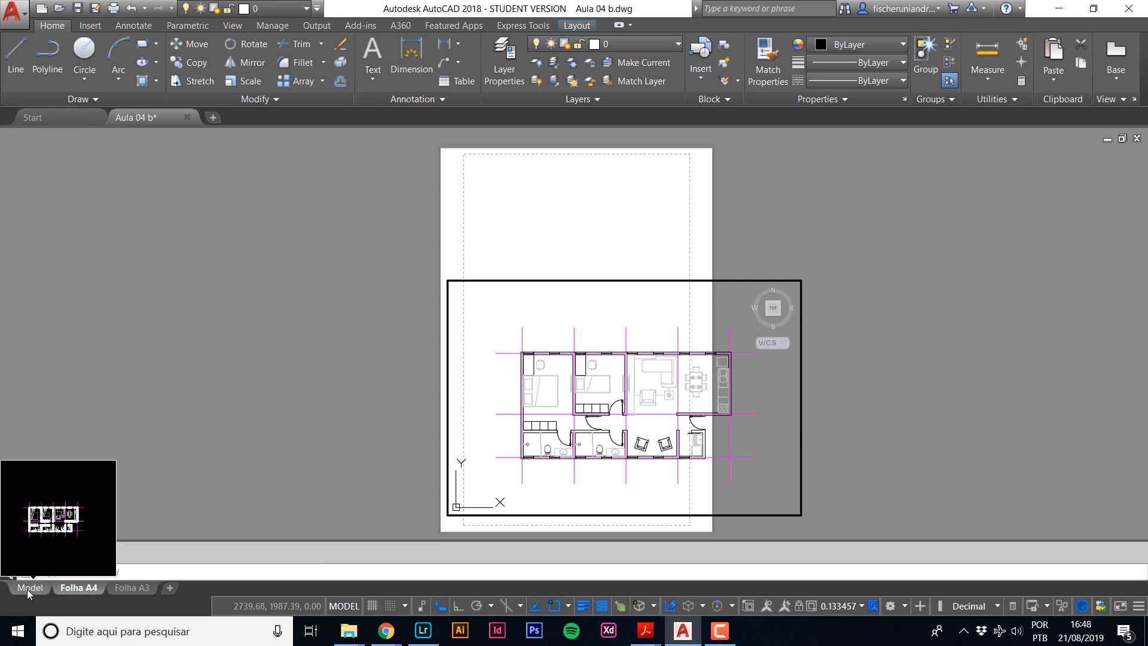
scroll(605, 377, up, 2)
scroll(605, 377, down, 1)
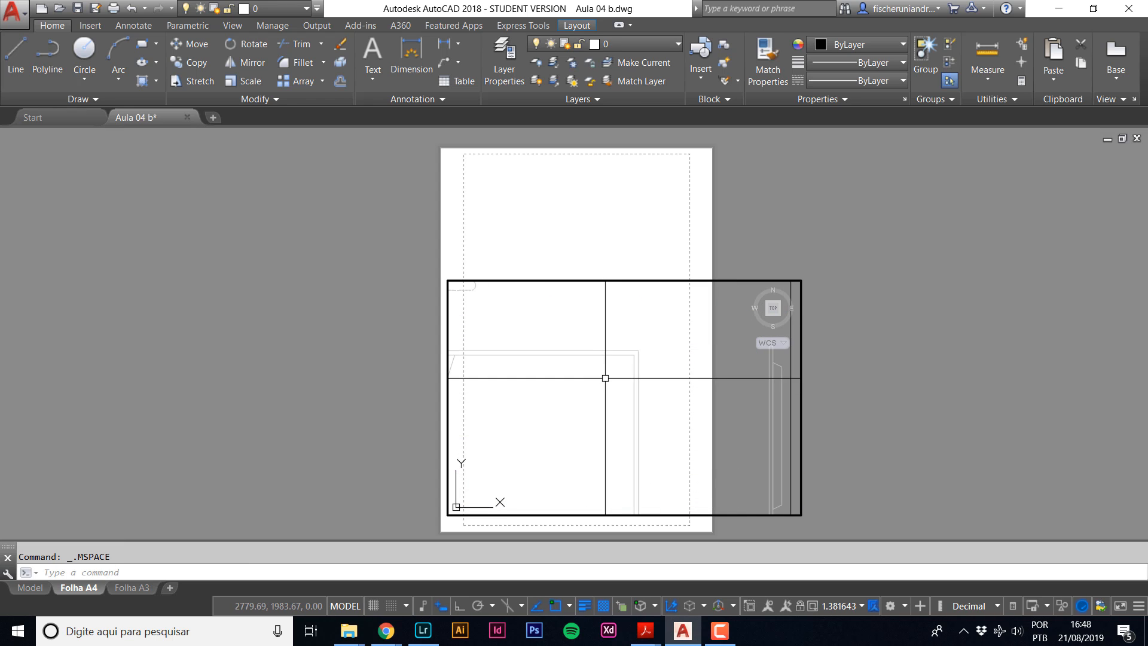
scroll(741, 397, up, 5)
scroll(696, 387, down, 8)
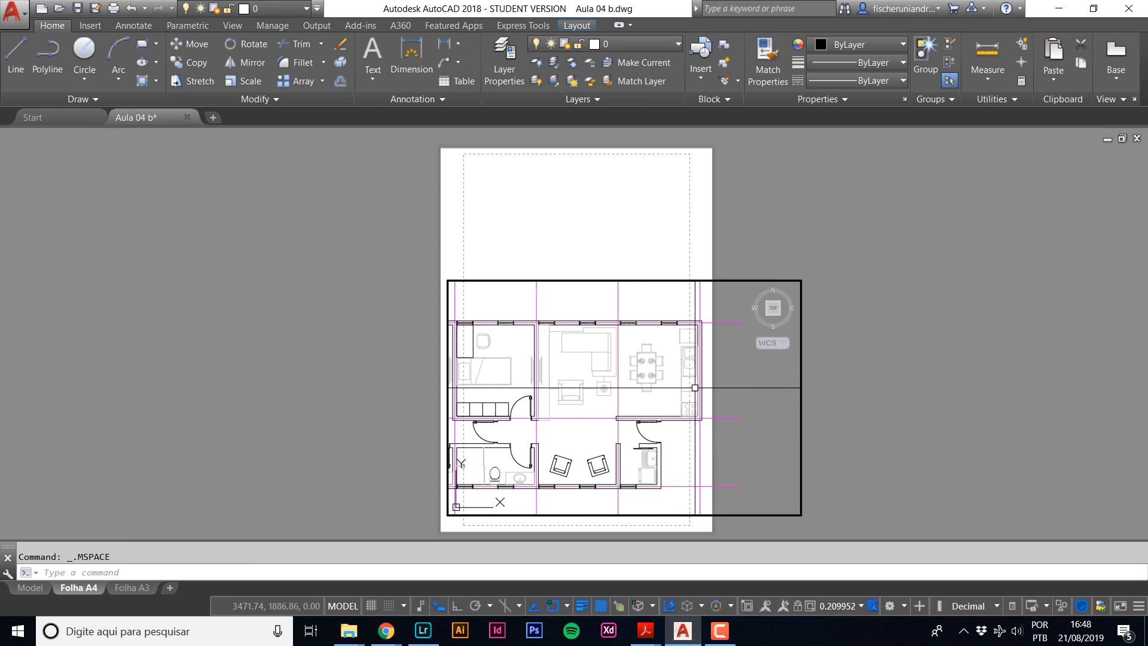
scroll(697, 387, up, 3)
scroll(709, 379, down, 1)
scroll(697, 383, up, 2)
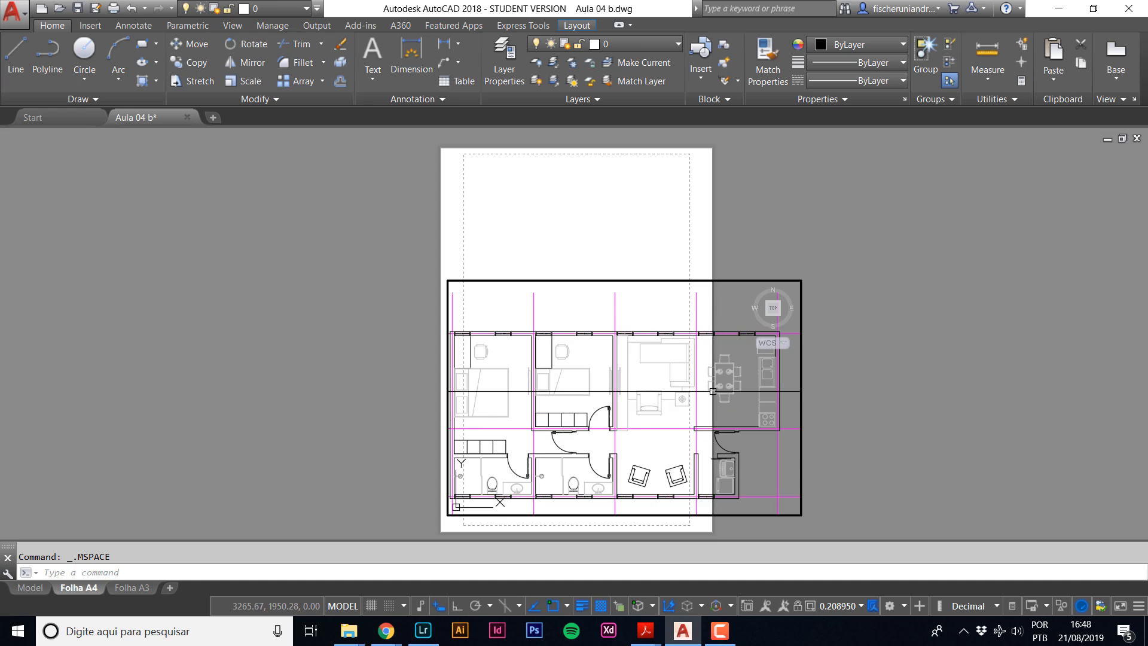
scroll(660, 377, down, 2)
scroll(614, 397, up, 1)
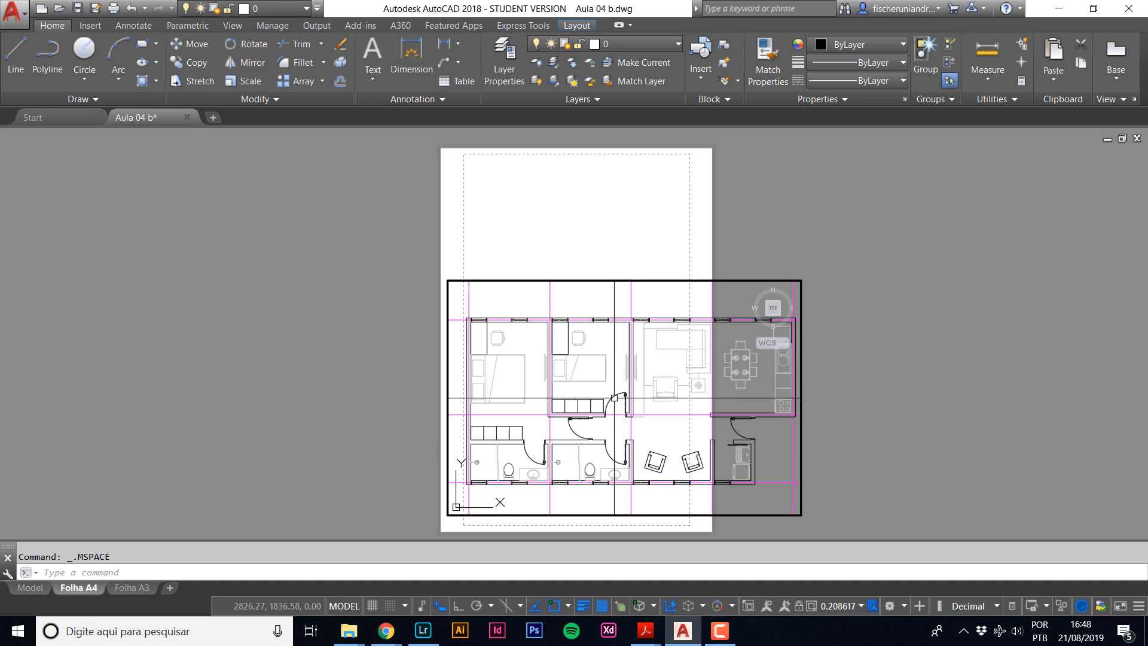
Examine how the viewport scale value responds as the floor plan is enlarged and reduced inside the frame.
scroll(567, 361, down, 1)
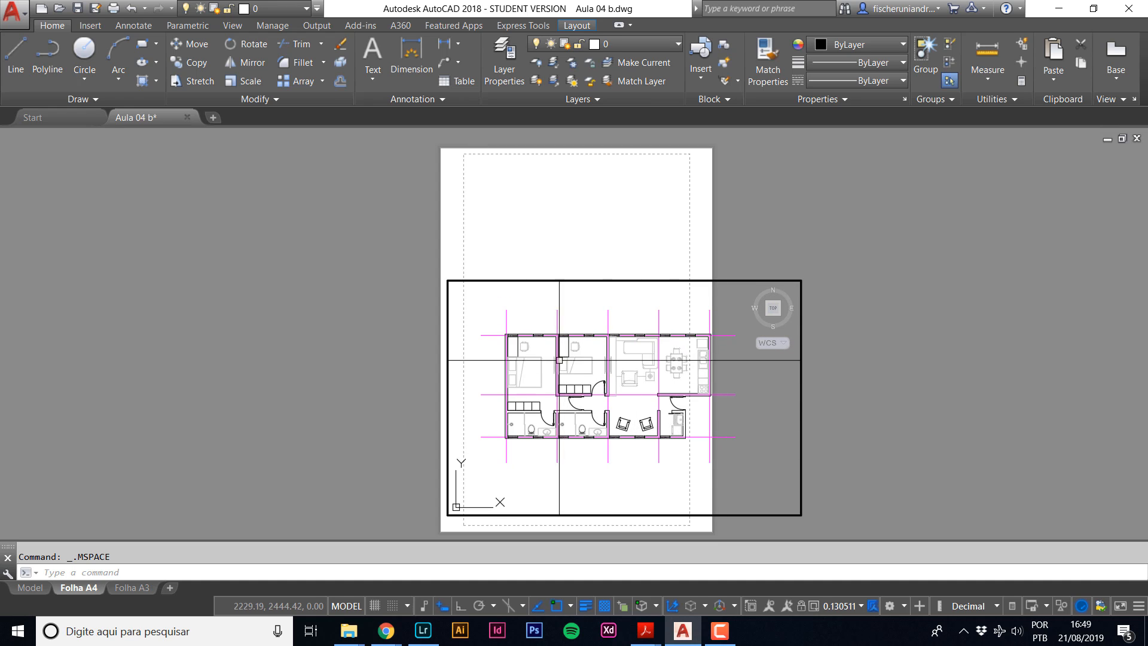
scroll(559, 360, up, 1)
scroll(539, 379, down, 1)
scroll(671, 391, up, 1)
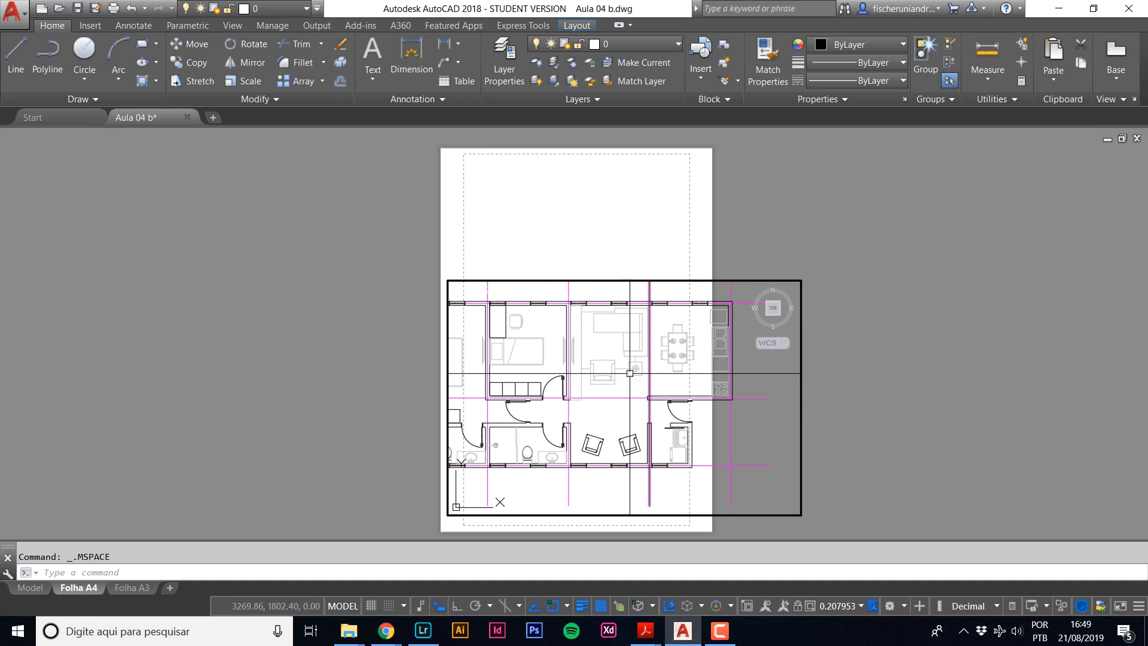
scroll(698, 350, down, 1)
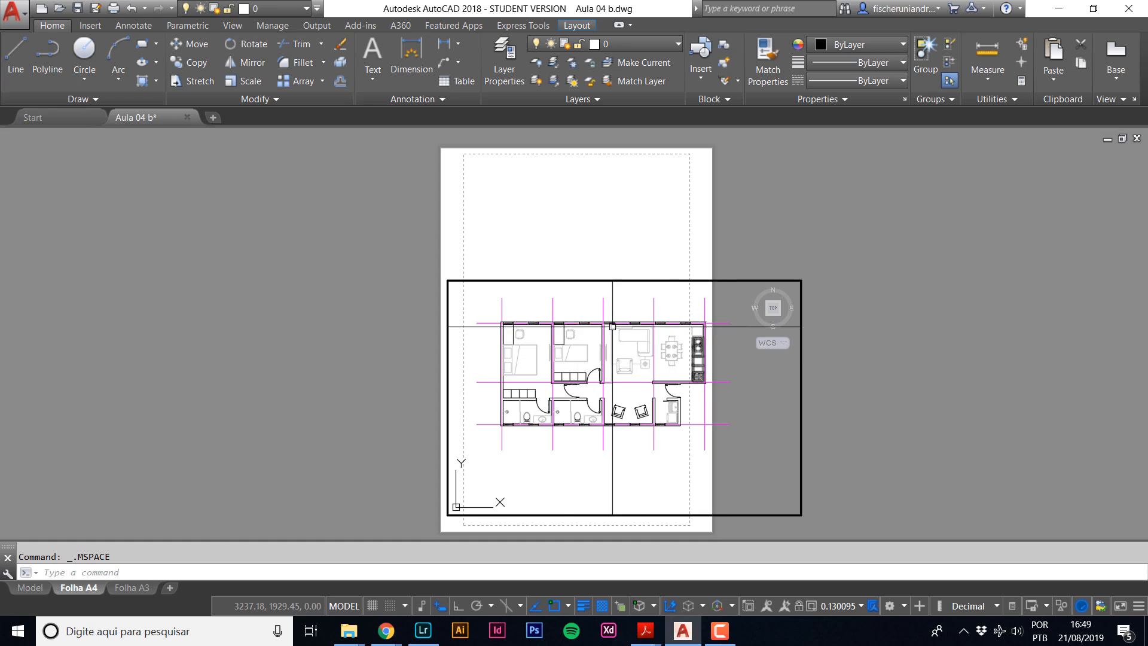
scroll(556, 337, up, 2)
scroll(587, 400, down, 2)
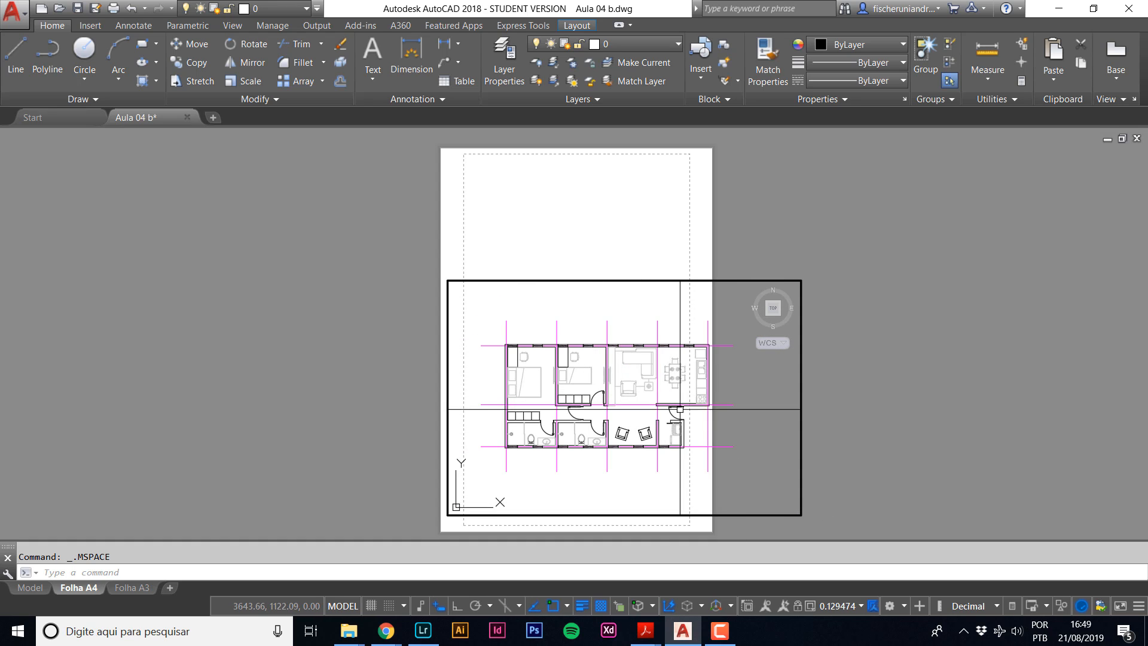
scroll(615, 421, up, 1)
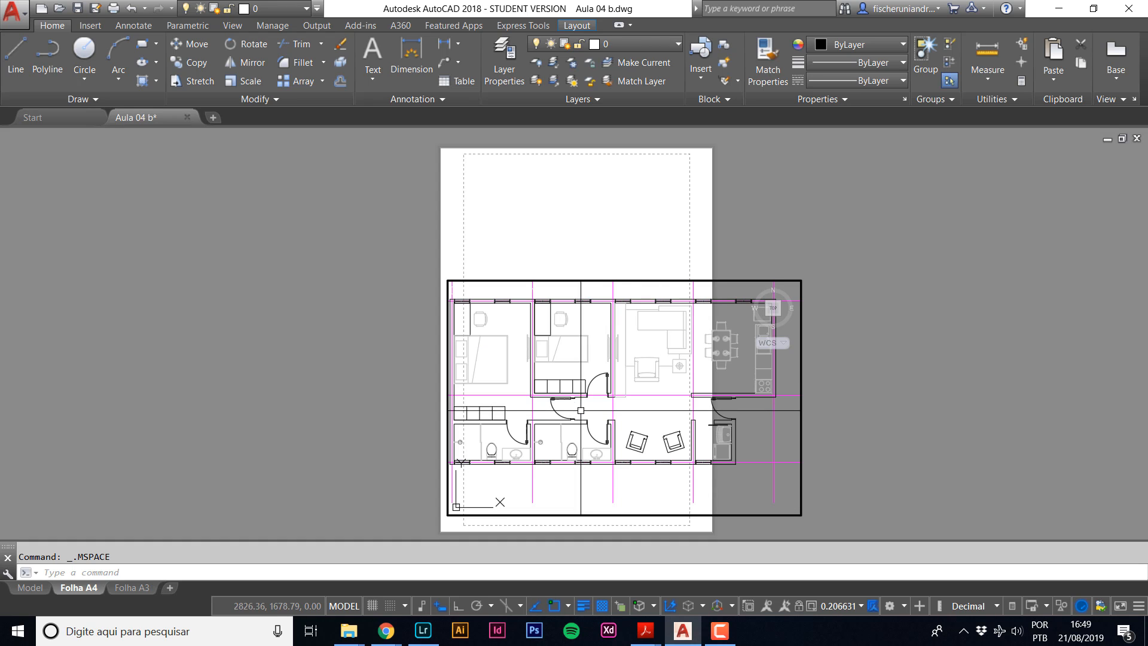
scroll(659, 411, down, 1)
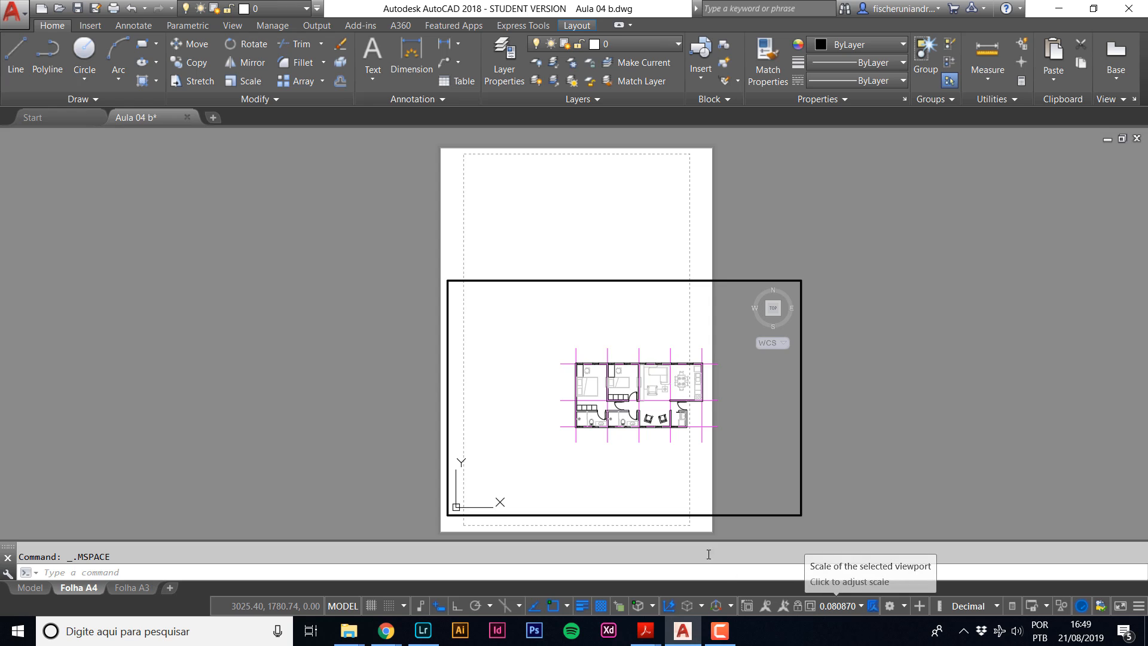
scroll(695, 462, up, 2)
scroll(579, 323, up, 1)
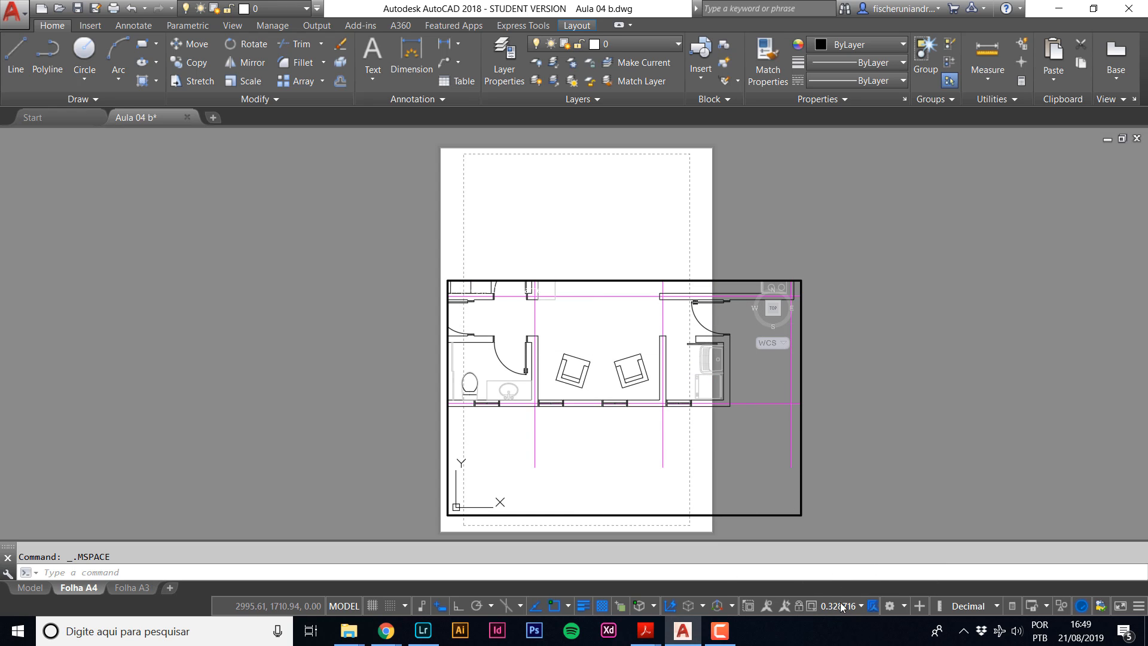
scroll(668, 389, down, 1)
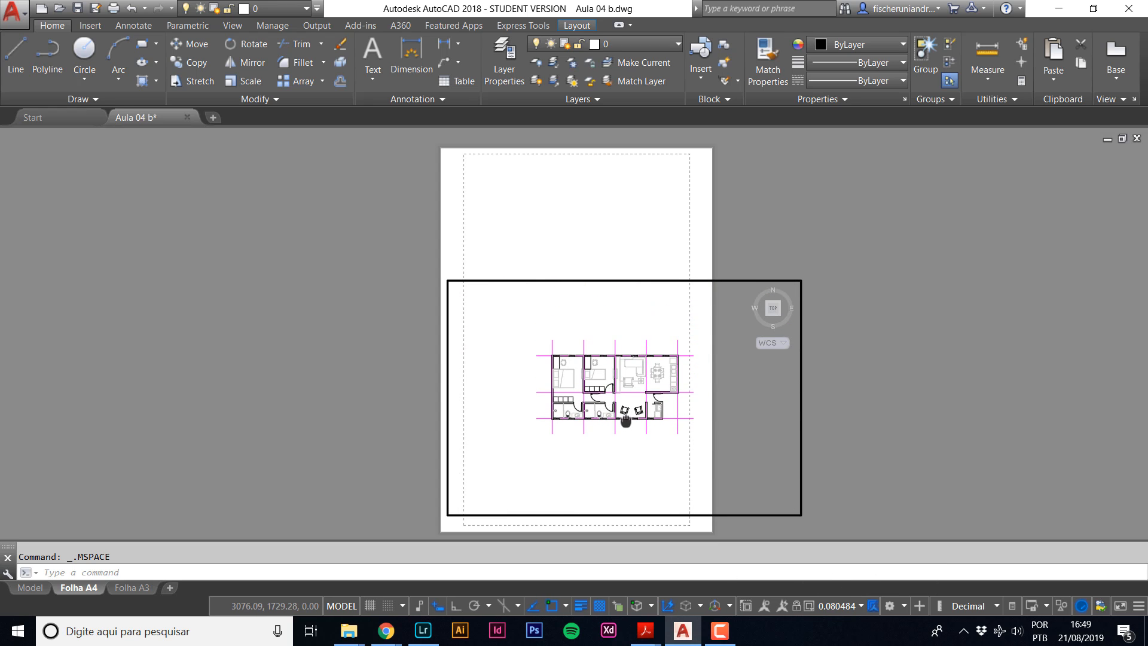
Reposition and resize the floor plan view inside the active viewport so the whole plan sits near the frame's middle.
middle_drag(600, 446, 634, 390)
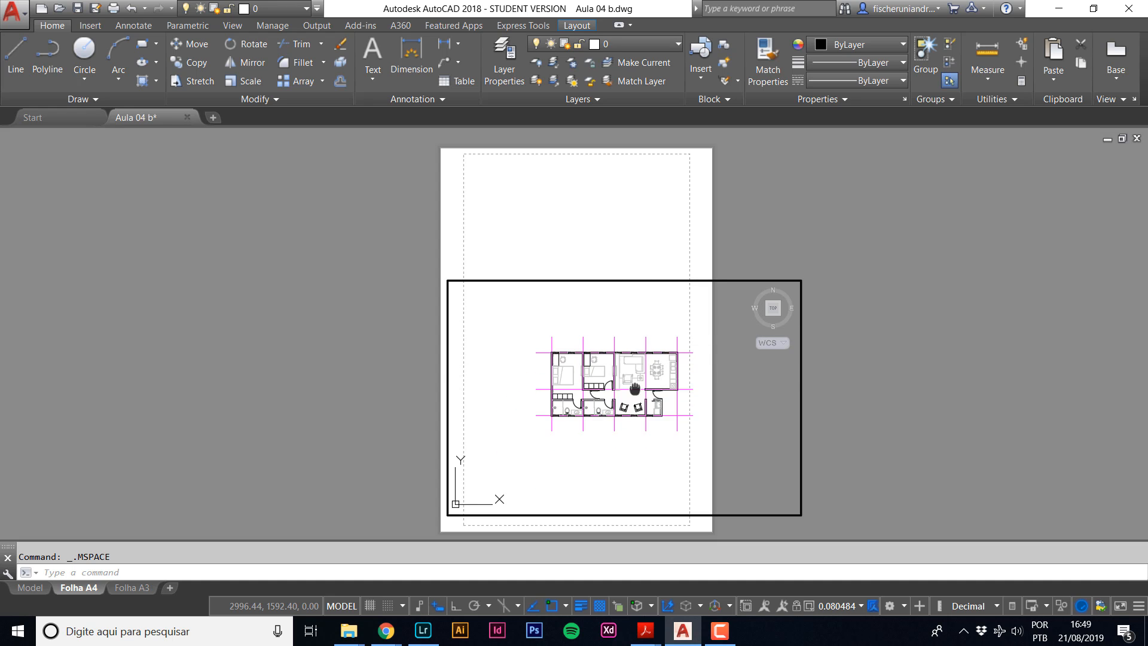
scroll(624, 397, up, 3)
scroll(625, 390, down, 2)
mouse_move(686, 355)
middle_down()
mouse_move(644, 408)
mouse_move(701, 363)
middle_up()
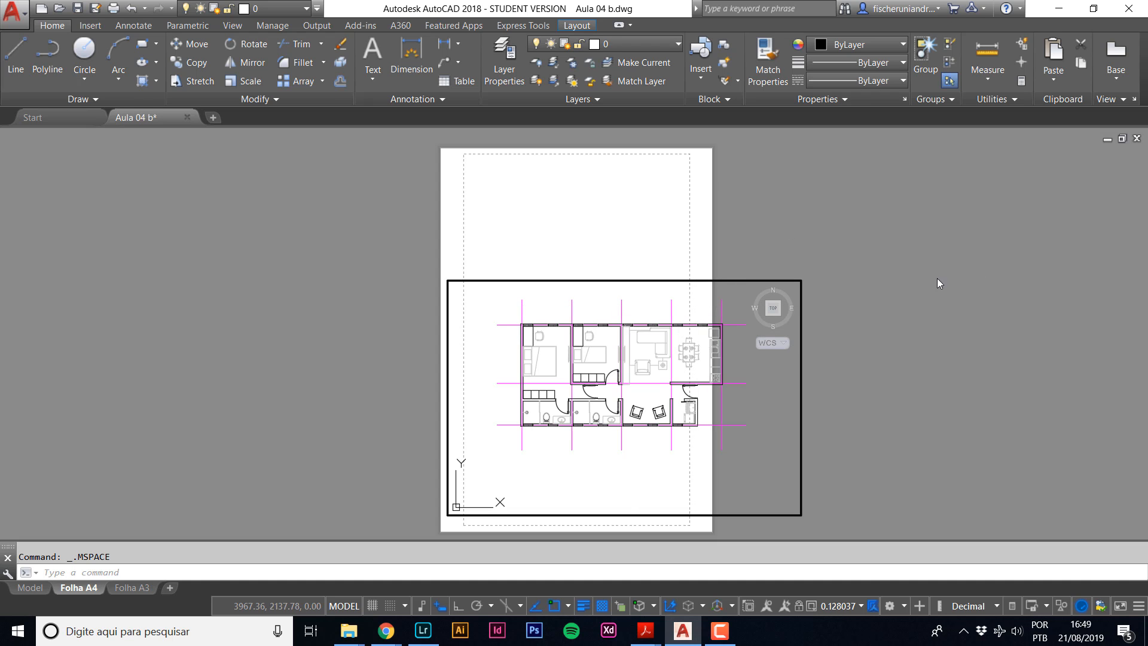
Return to paper space and examine the floor plan on the sheet up close.
double_click(902, 295)
scroll(738, 392, up, 5)
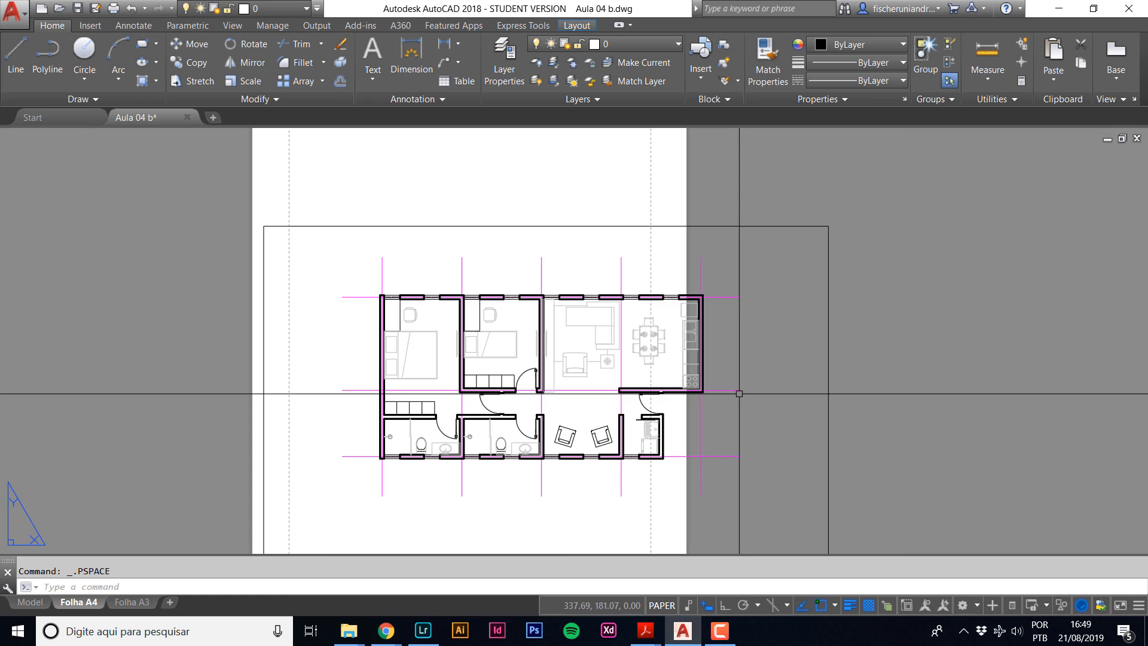
scroll(590, 422, up, 2)
middle_drag(611, 357, 730, 360)
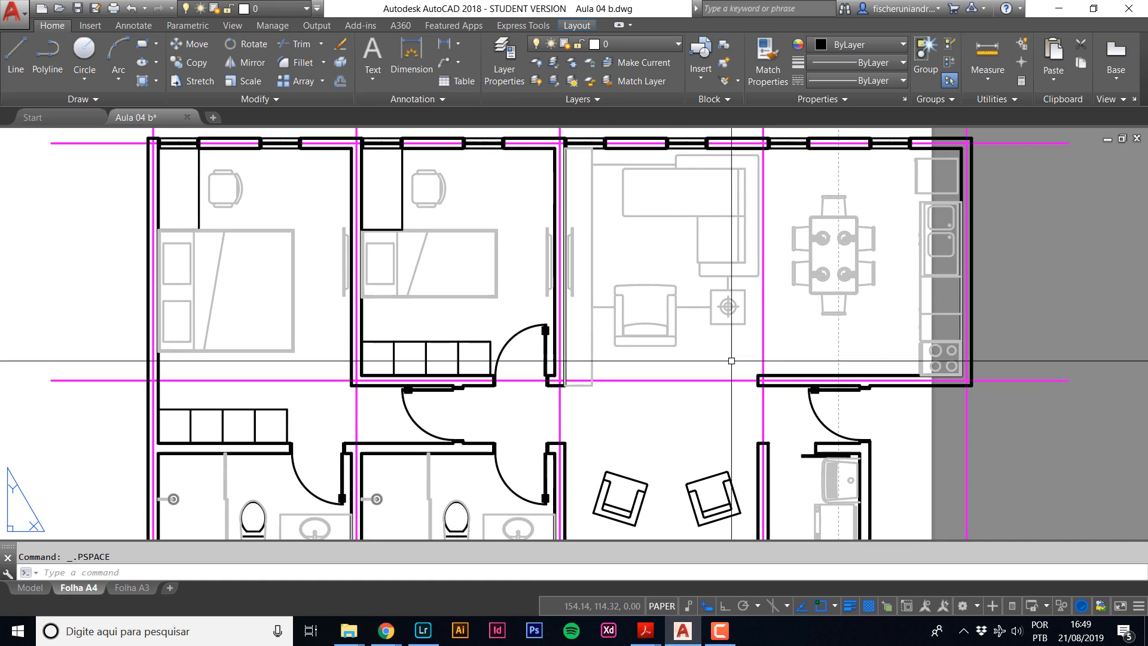
scroll(731, 348, down, 2)
scroll(731, 348, up, 2)
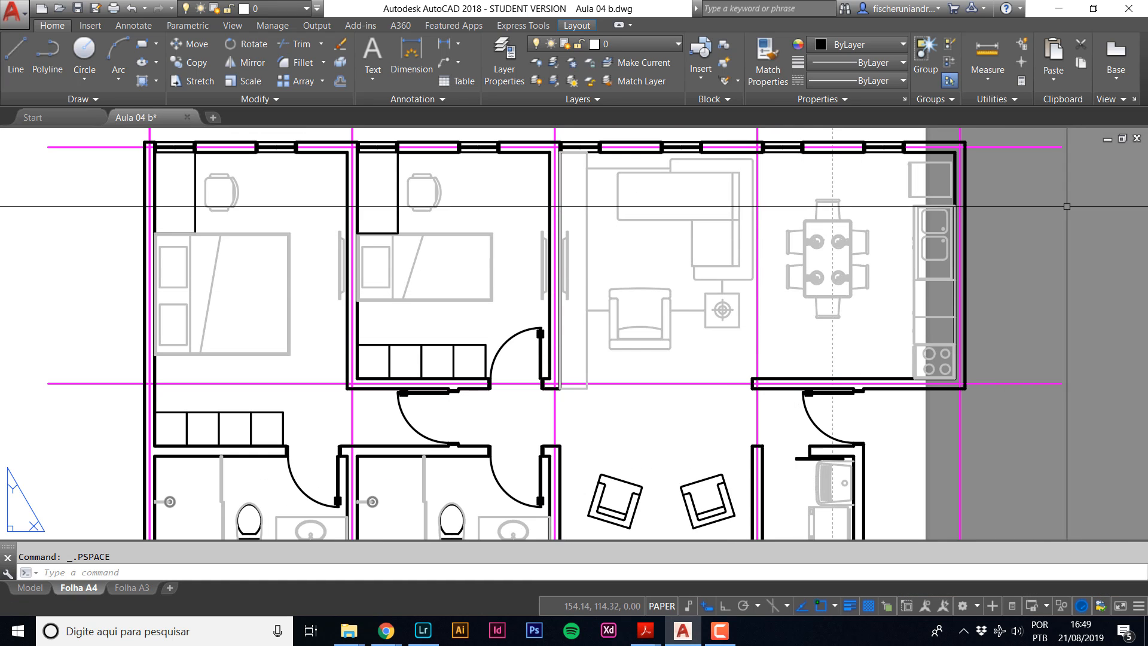
Reactivate the viewport and shift the floor plan leftward within it, bringing the kitchen wall inside the sheet's printable margin.
double_click(987, 246)
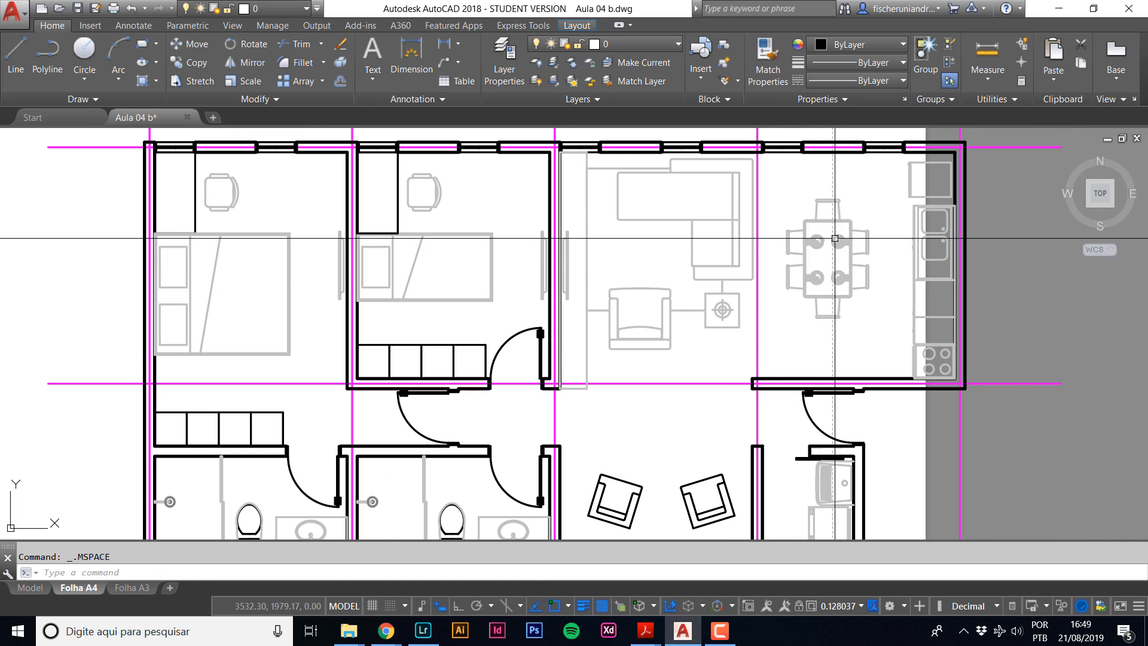
middle_drag(952, 261, 823, 311)
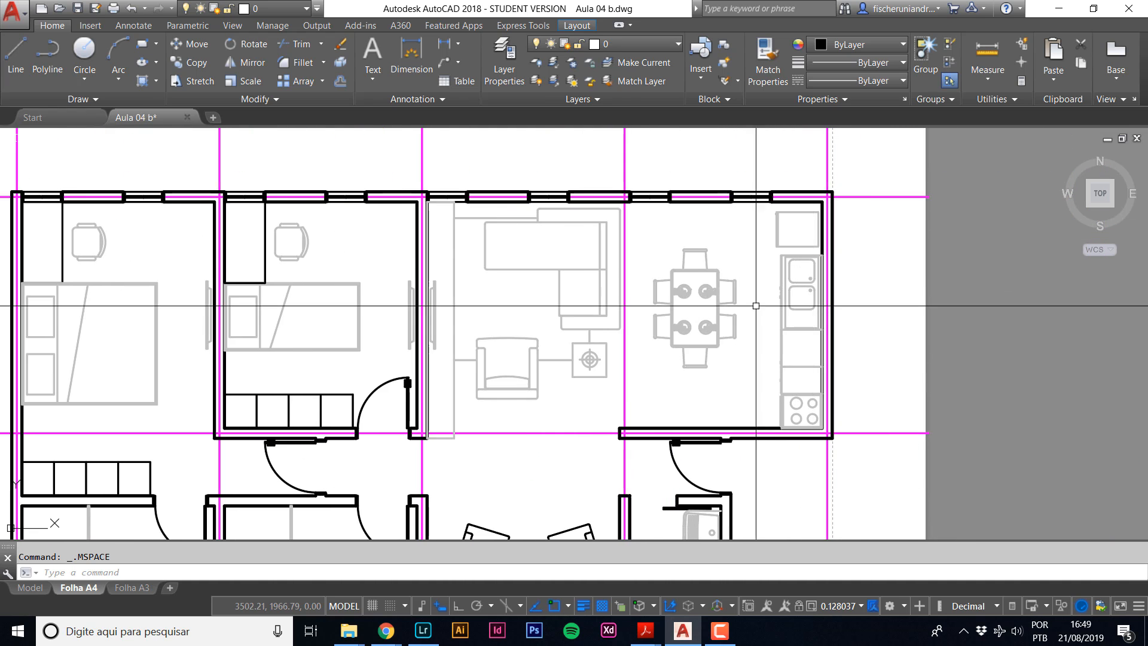
scroll(704, 323, down, 2)
scroll(704, 324, down, 2)
scroll(851, 318, up, 4)
scroll(851, 348, up, 2)
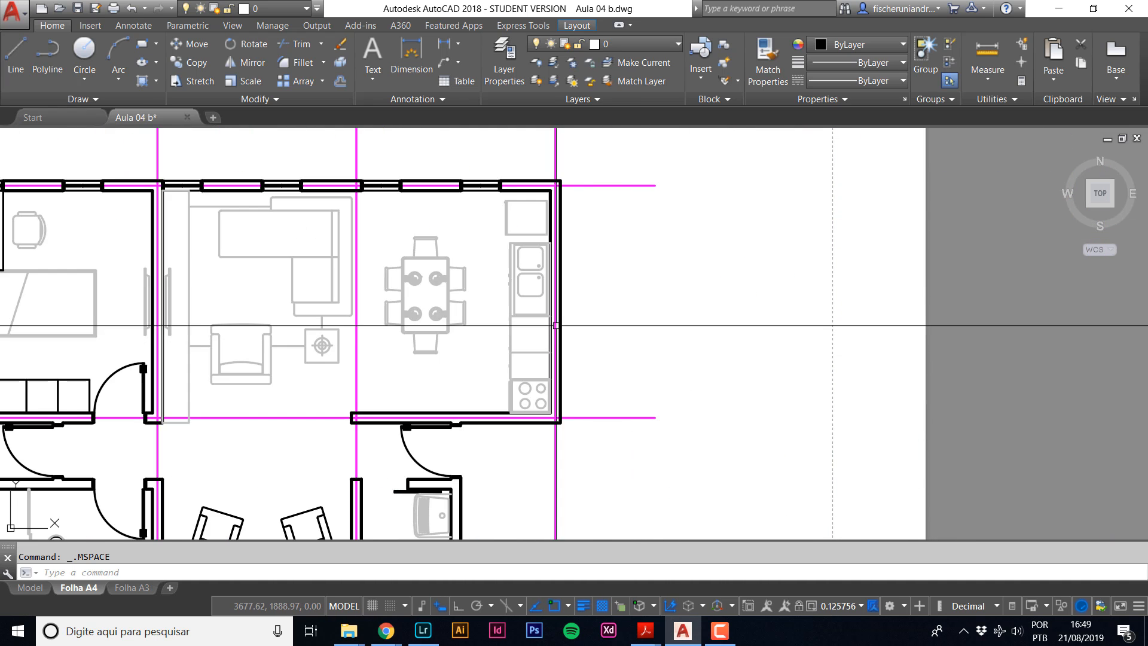
Shrink and reposition the floor plan inside the active viewport so the whole plan is shown, with the kitchen wall near the printable margin.
middle_drag(580, 340, 915, 345)
scroll(730, 312, down, 2)
scroll(590, 340, up, 3)
scroll(605, 341, down, 3)
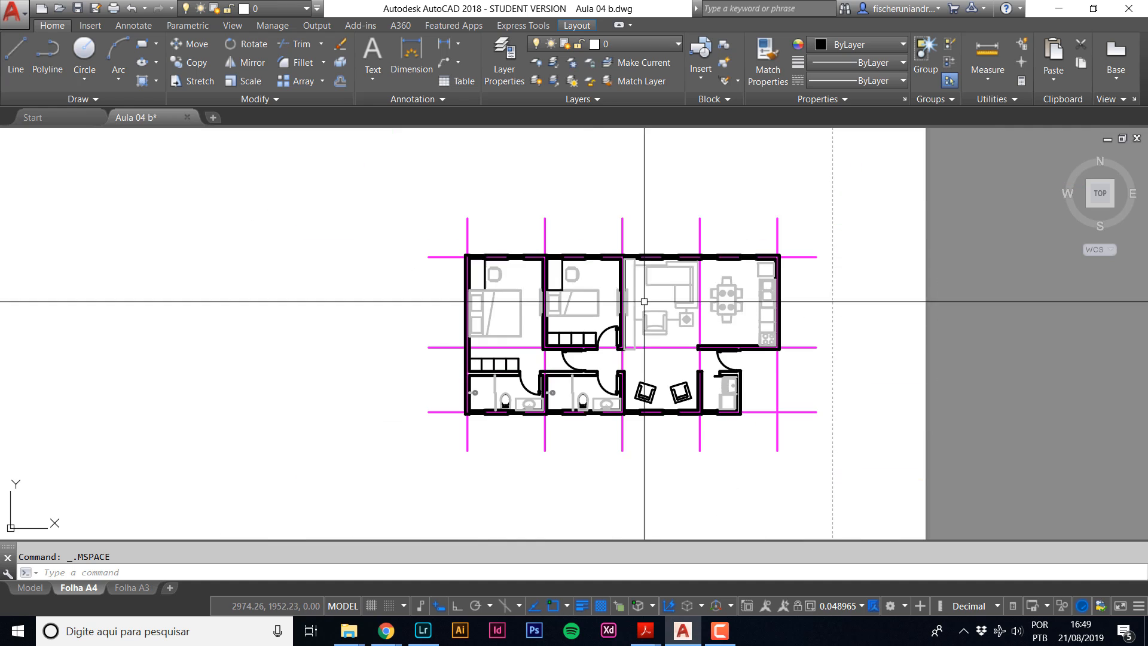
scroll(605, 341, up, 2)
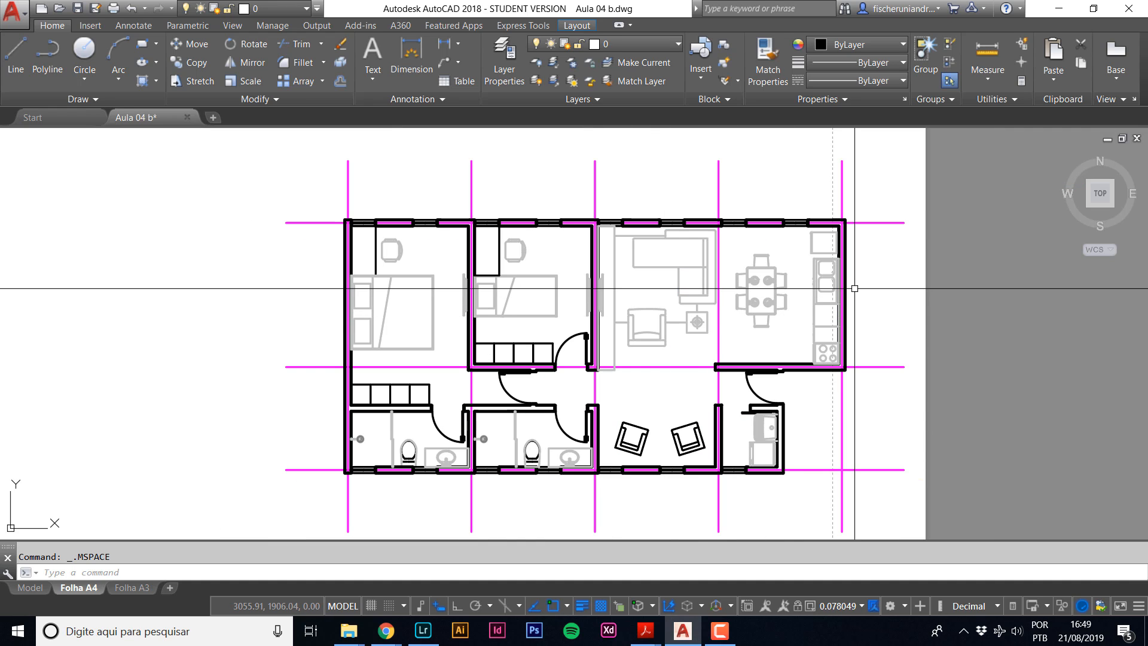
text(v)
key(Return)
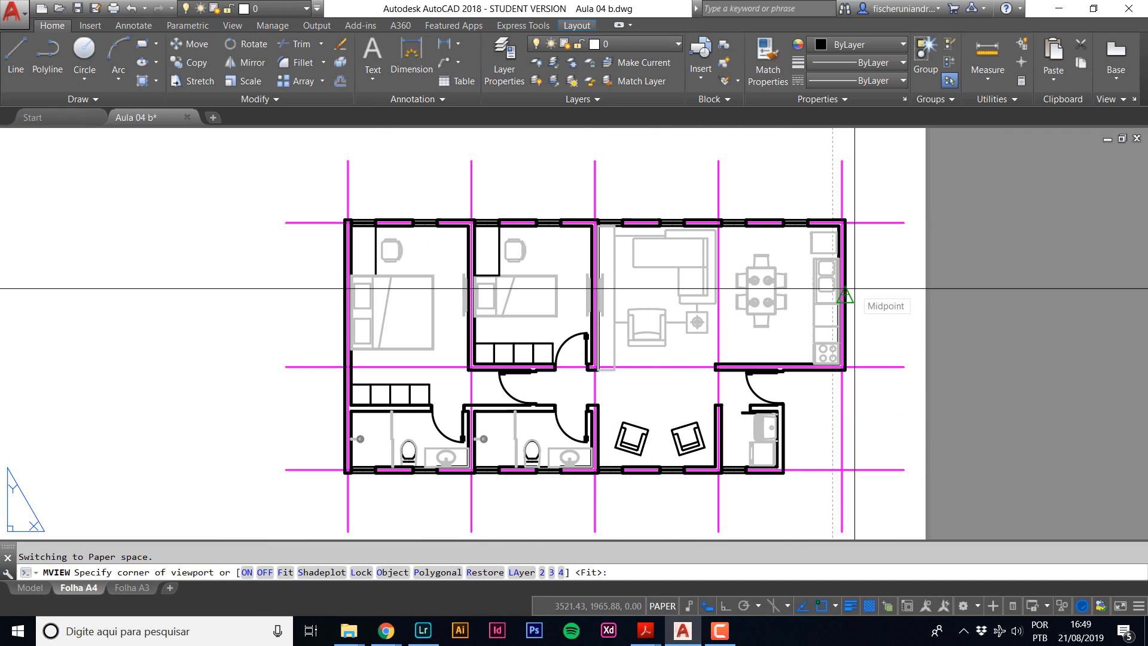
scroll(854, 288, down, 6)
scroll(763, 356, up, 1)
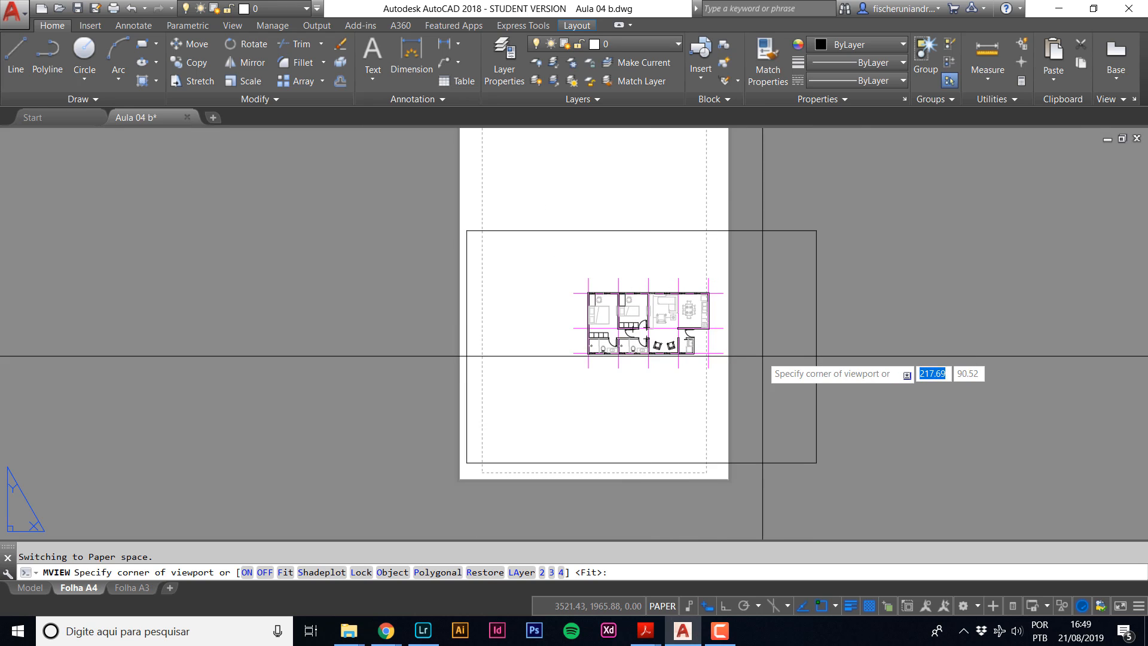
scroll(762, 356, down, 2)
key(Escape)
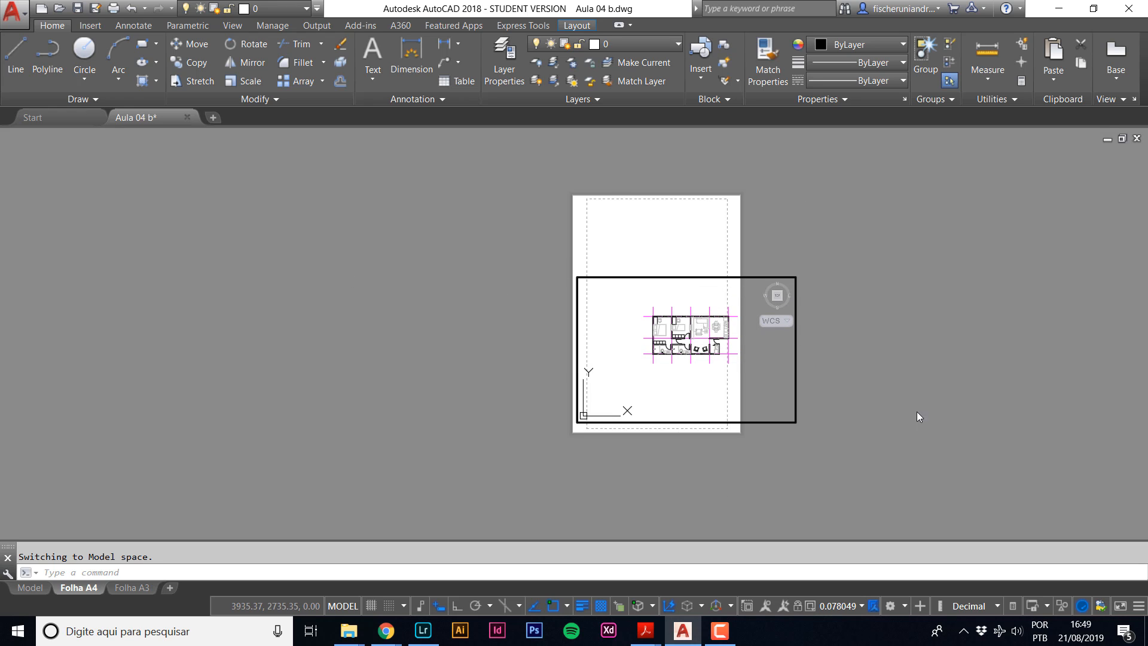
Return to paper space and create a new rectangular viewport in the empty area to the right of the sheet with MVIEW.
double_click(855, 228)
middle_drag(819, 260, 703, 314)
text(mv)
key(Return)
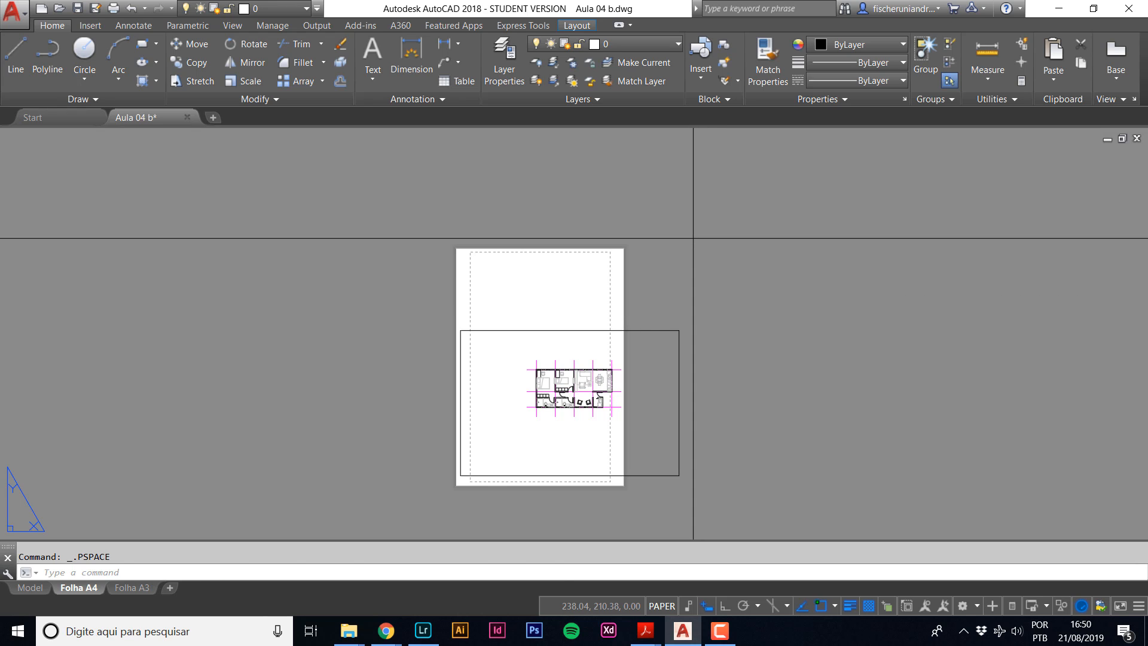
click(728, 207)
click(896, 325)
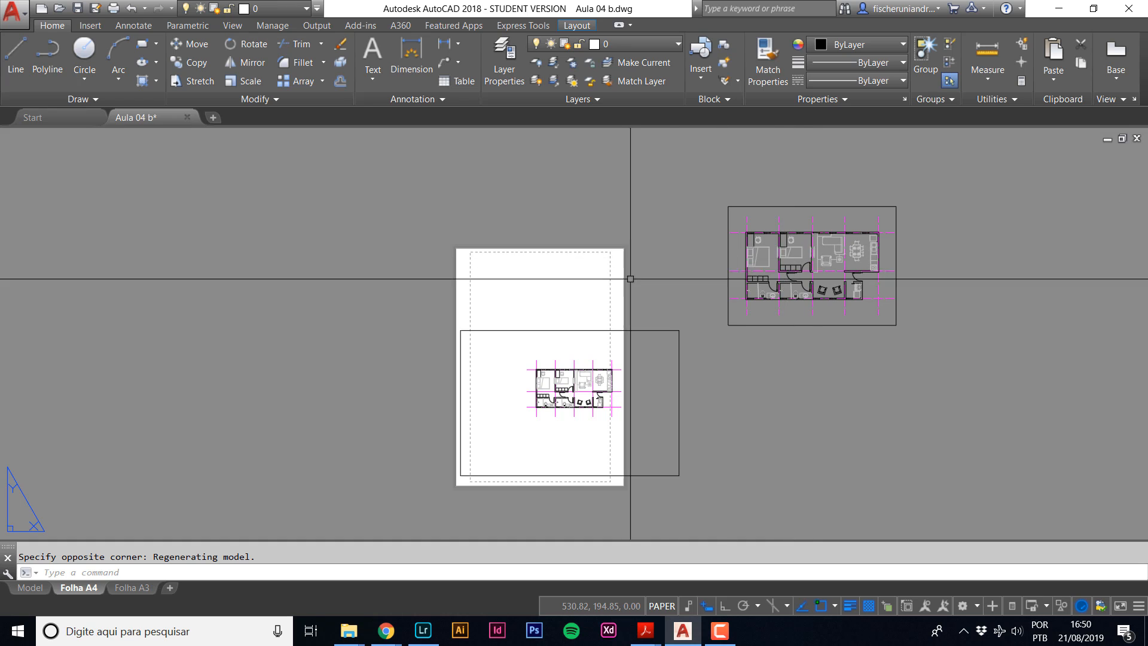
Create another rectangular viewport in the empty area to the left of the sheet with MVIEW.
text(mv)
key(Return)
click(205, 203)
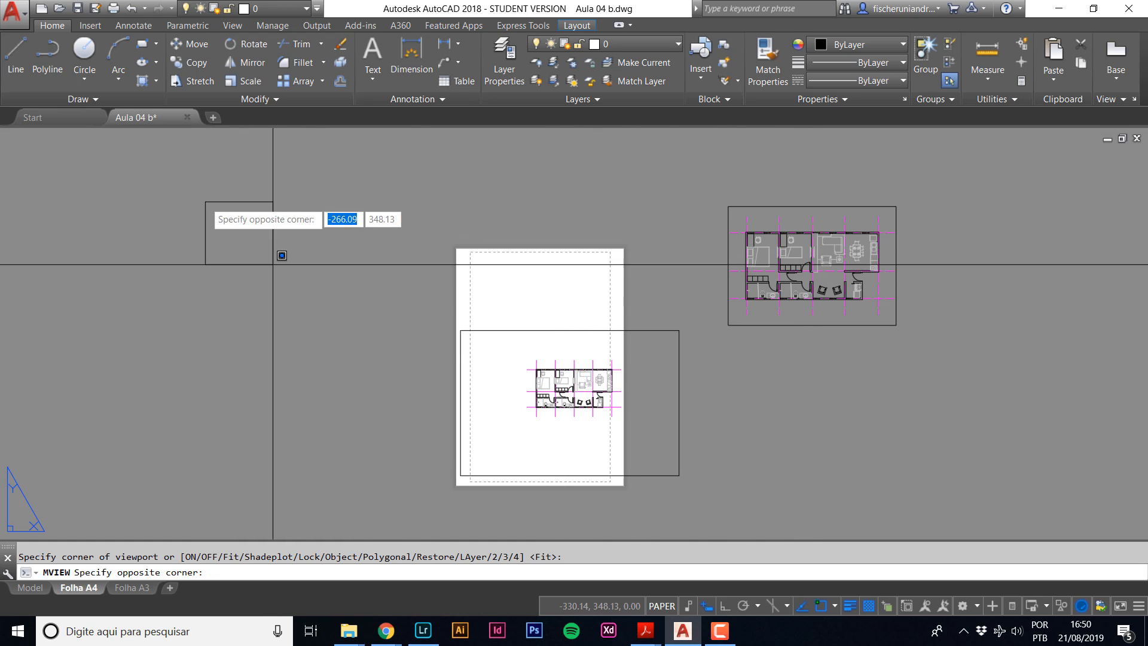
click(319, 345)
key(Escape)
Delete the two extra viewports located on either side of the sheet.
click(346, 396)
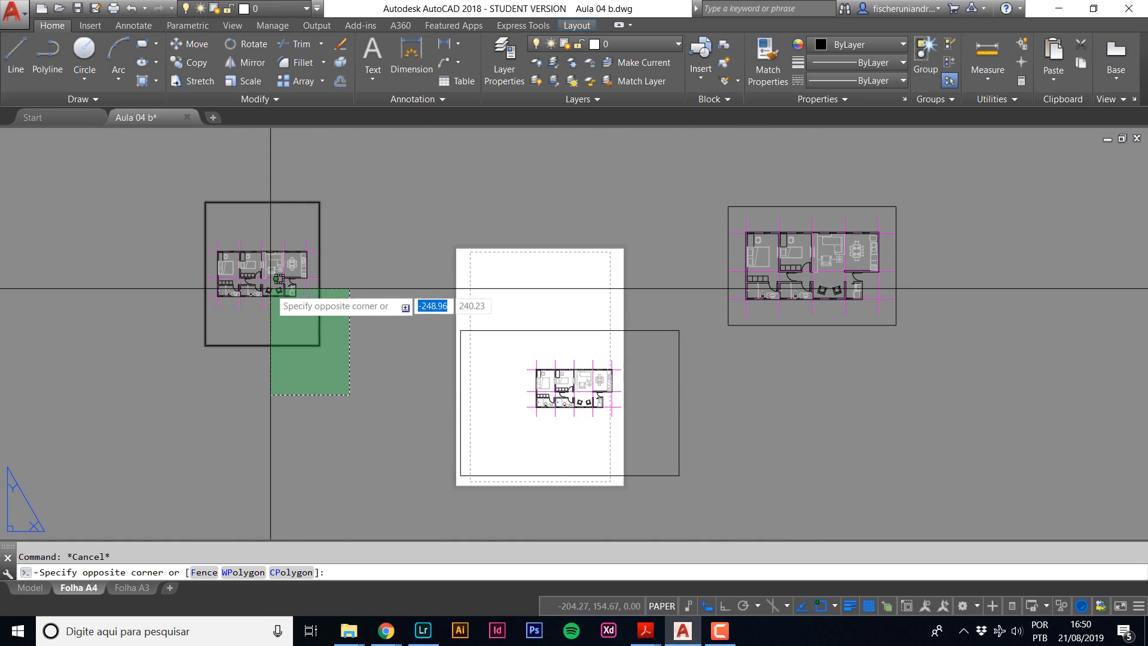
click(269, 293)
key(Delete)
click(889, 396)
click(775, 328)
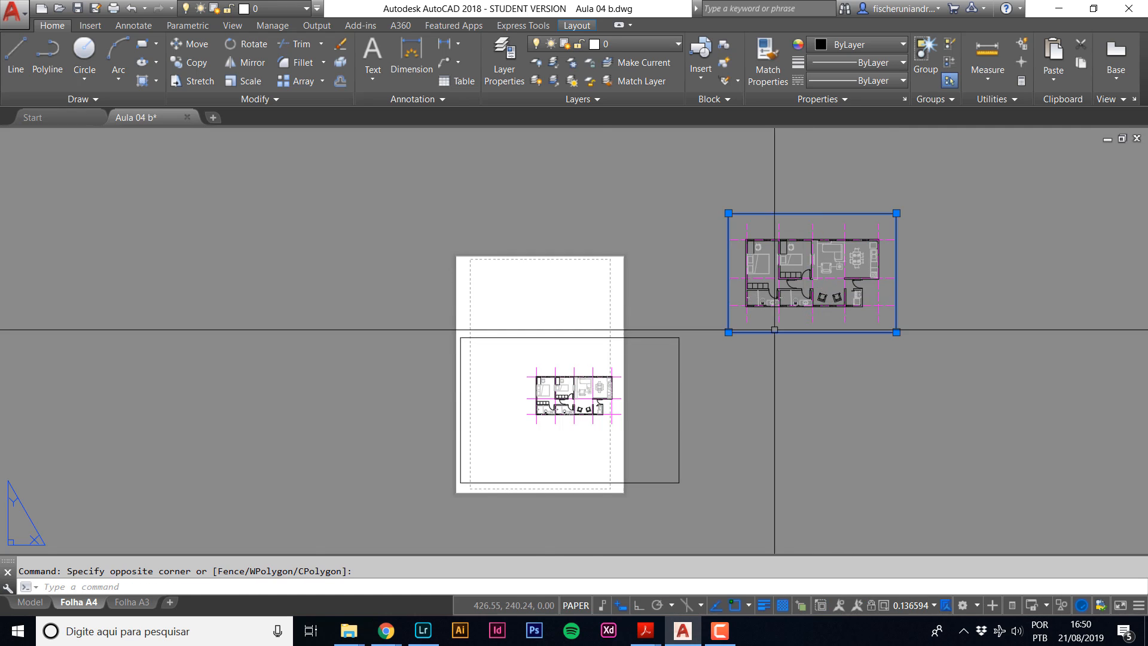
key(Delete)
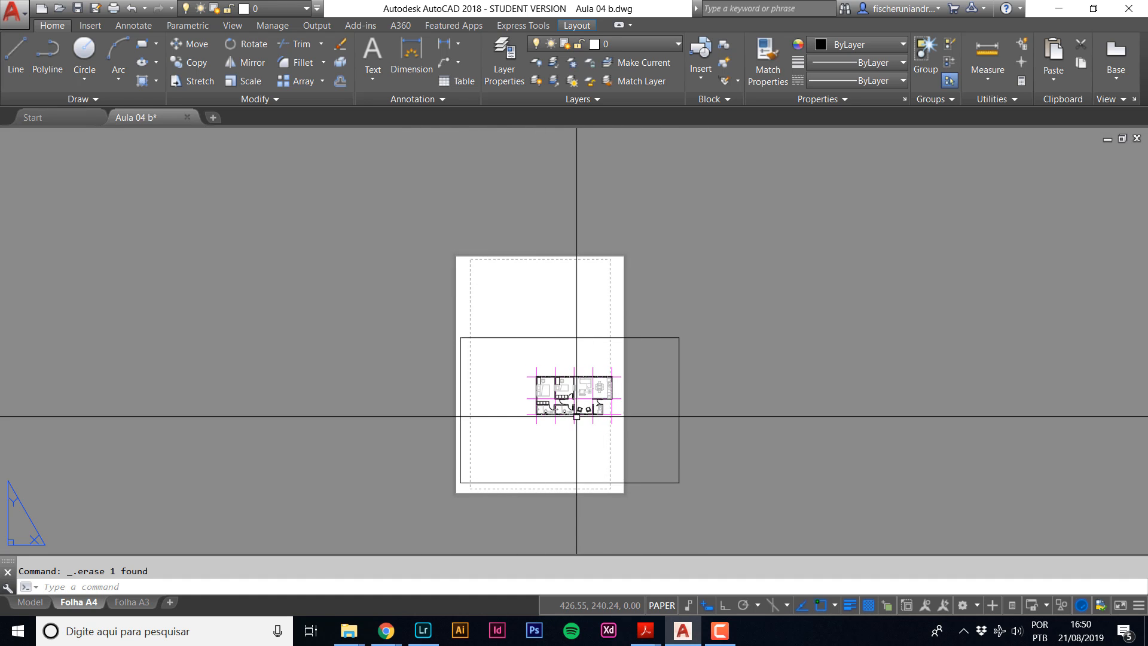
Activate the remaining viewport, shift its floor plan leftward and shrink it, and return to paper space.
double_click(579, 410)
middle_drag(589, 398, 528, 406)
scroll(555, 386, down, 2)
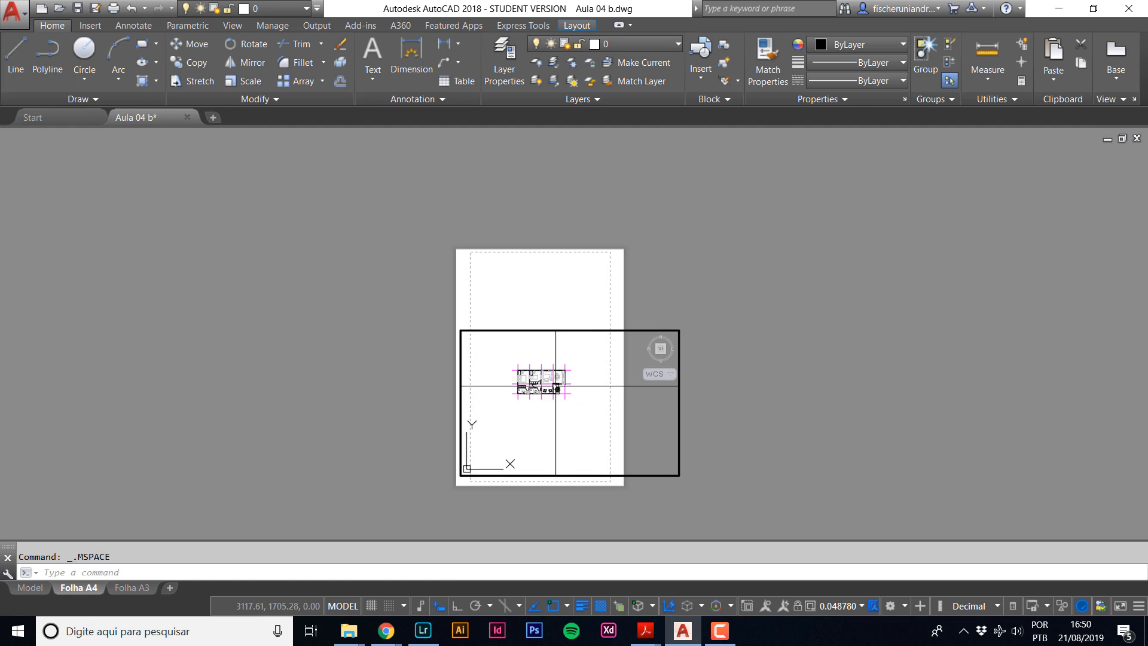
double_click(764, 357)
Move the viewport frame up to the upper part of the A4 sheet.
click(678, 397)
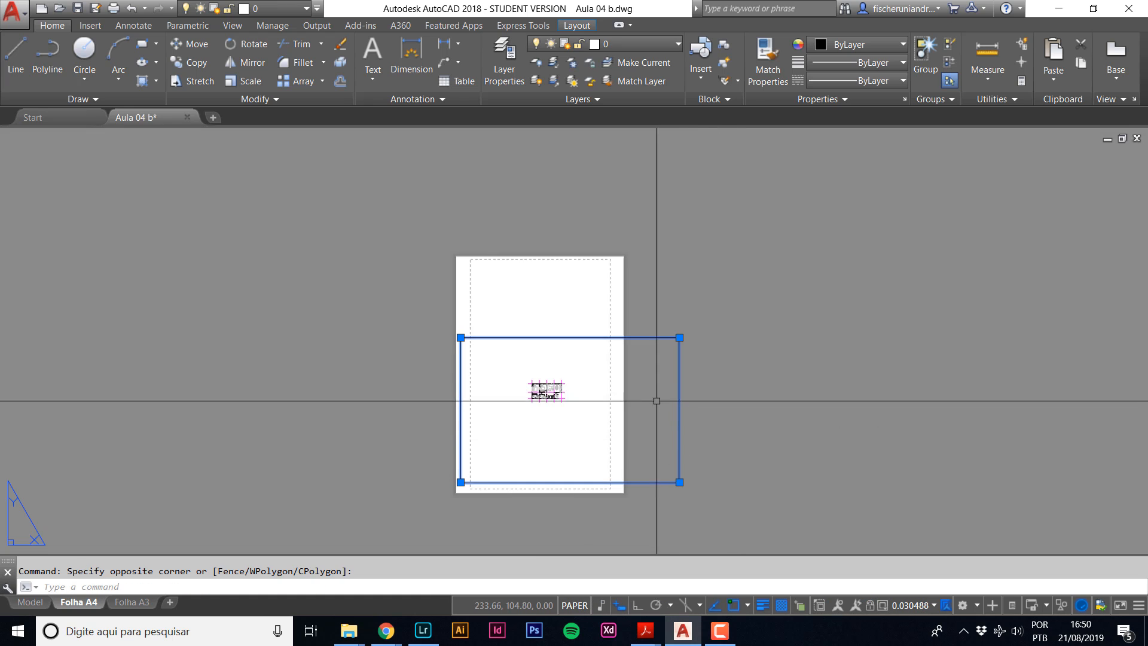
text(m)
key(space)
click(744, 414)
click(732, 336)
Copy the viewport straight down so the duplicate covers the lower part of the sheet.
click(742, 420)
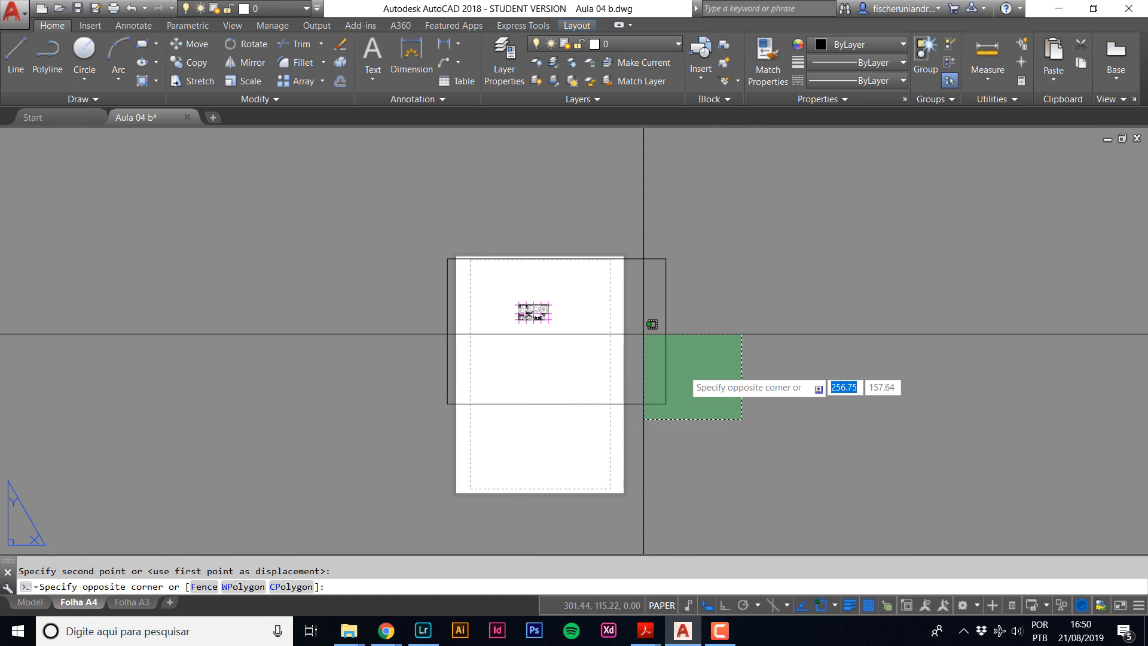
click(643, 334)
text(co)
key(space)
click(763, 264)
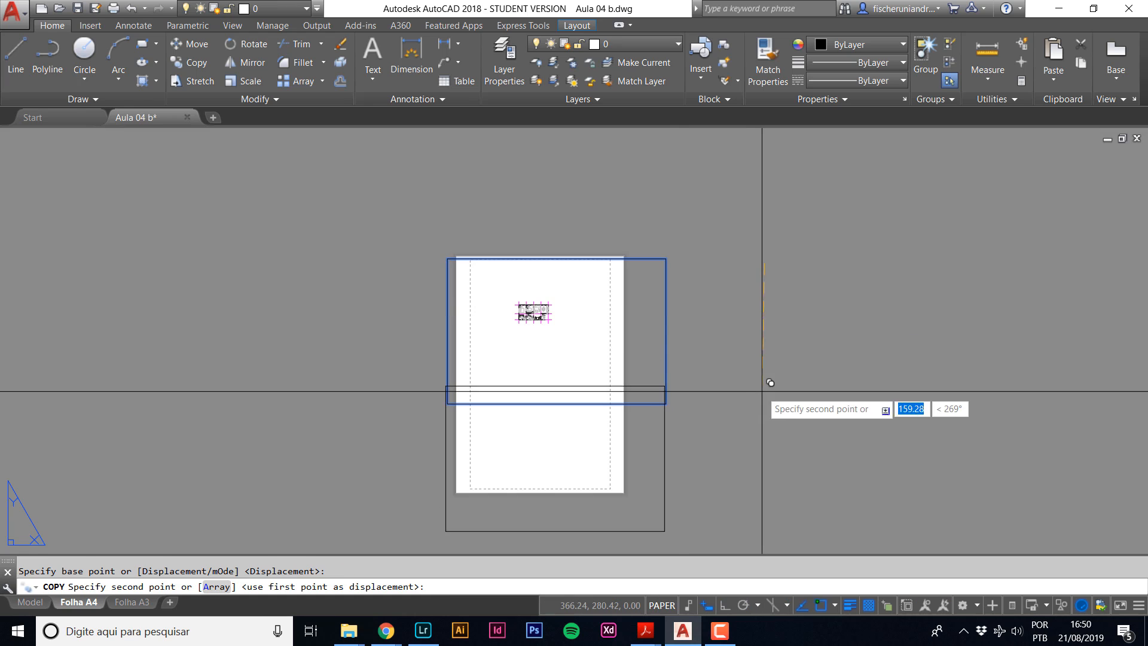
click(763, 362)
key(Escape)
Enlarge the floor plan inside the lower viewport copy, fit it between the sheet's margins, and return to paper space.
double_click(527, 312)
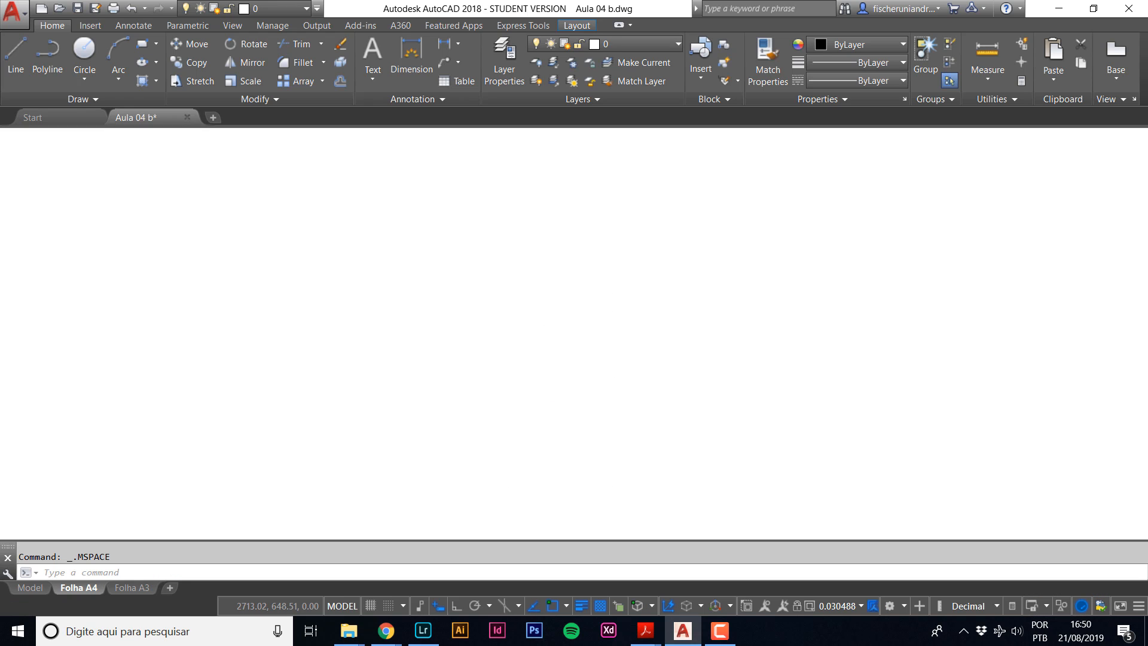
scroll(544, 419, up, 6)
middle_drag(535, 421, 577, 449)
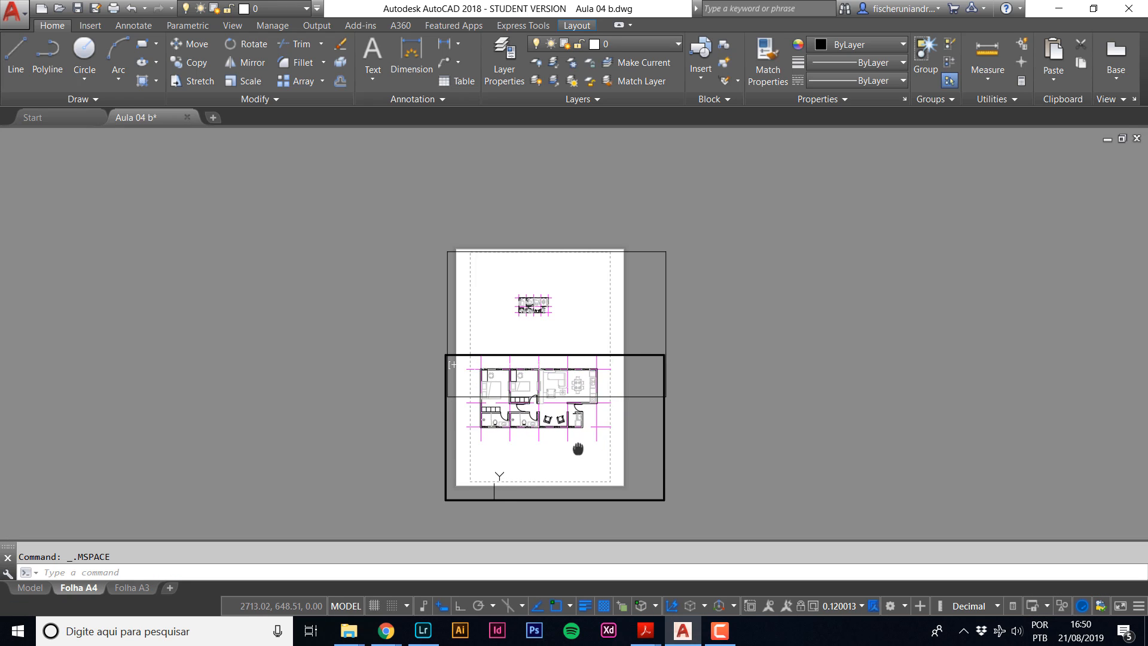
double_click(769, 345)
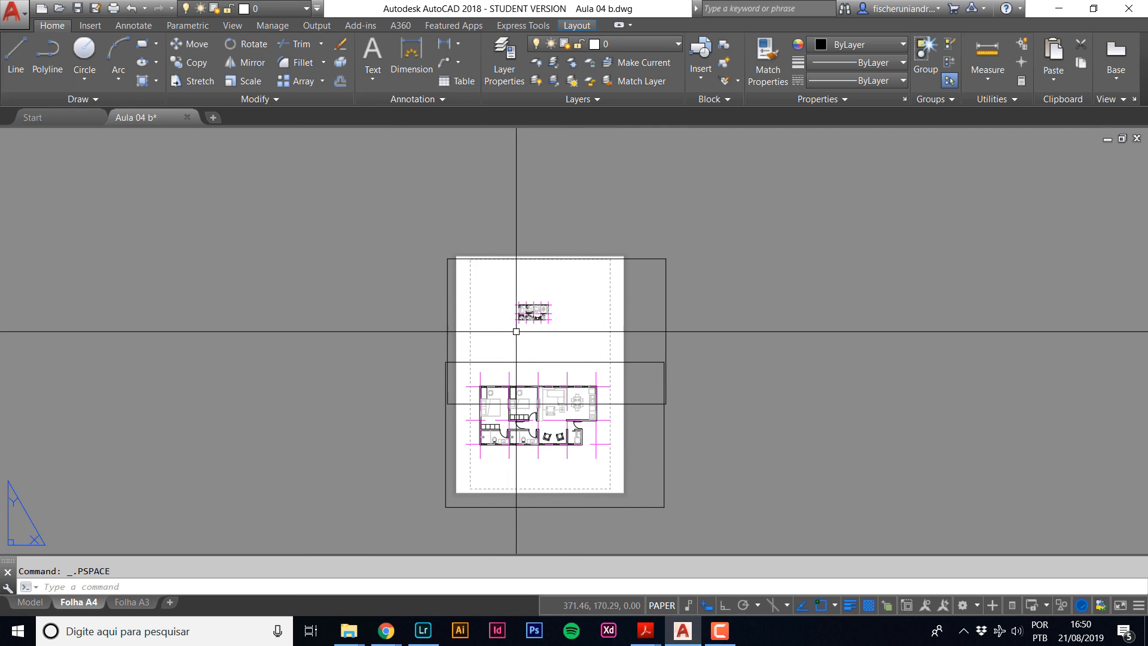
Delete the lower viewport copy and the upper viewport, clearing the A4 sheet.
click(678, 467)
click(658, 461)
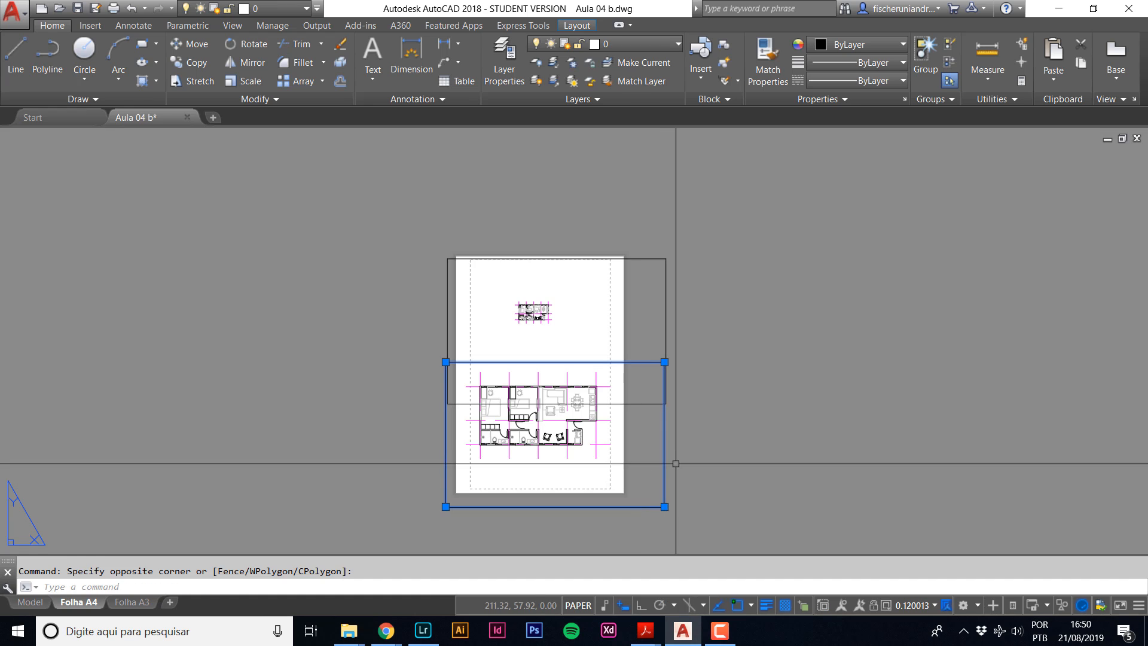
key(Delete)
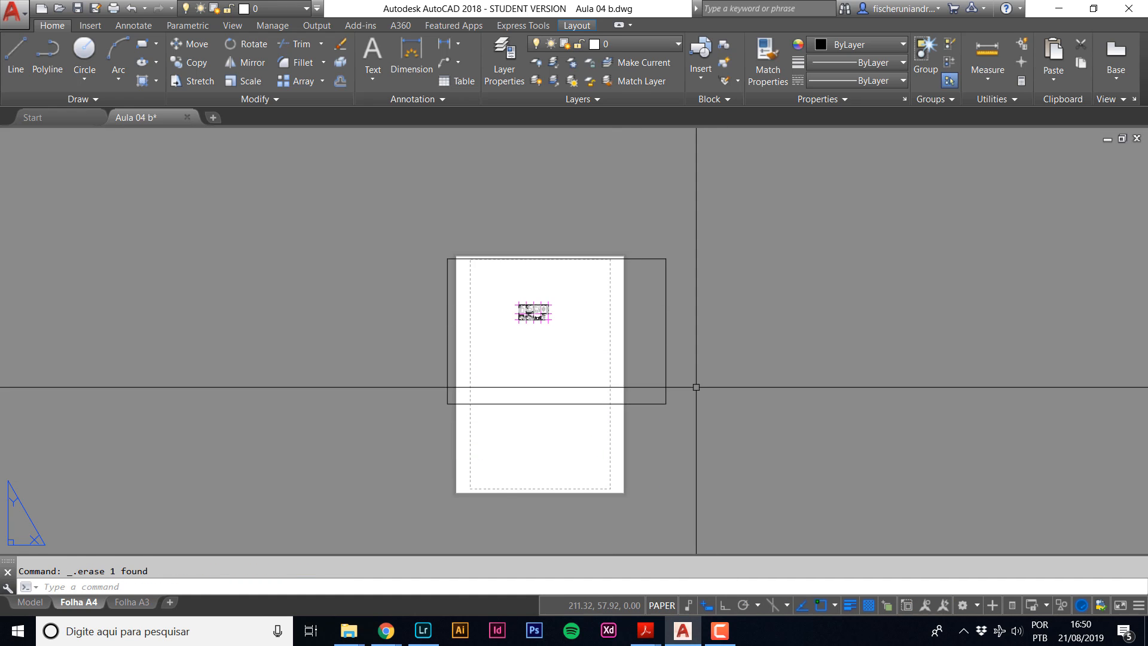
click(696, 386)
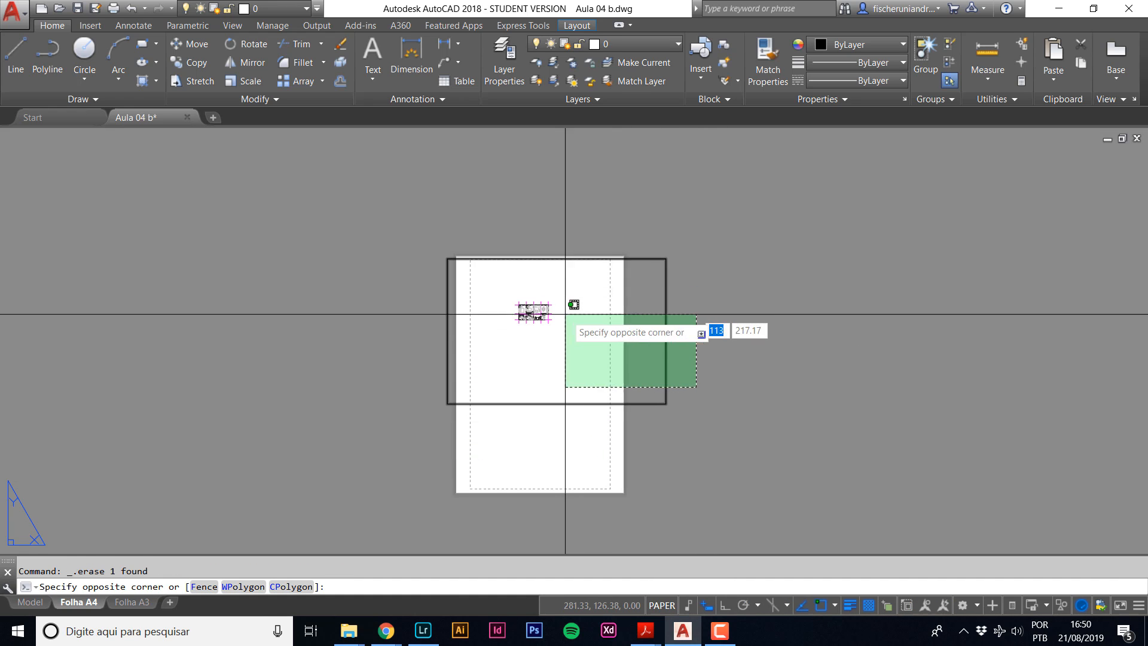
click(725, 375)
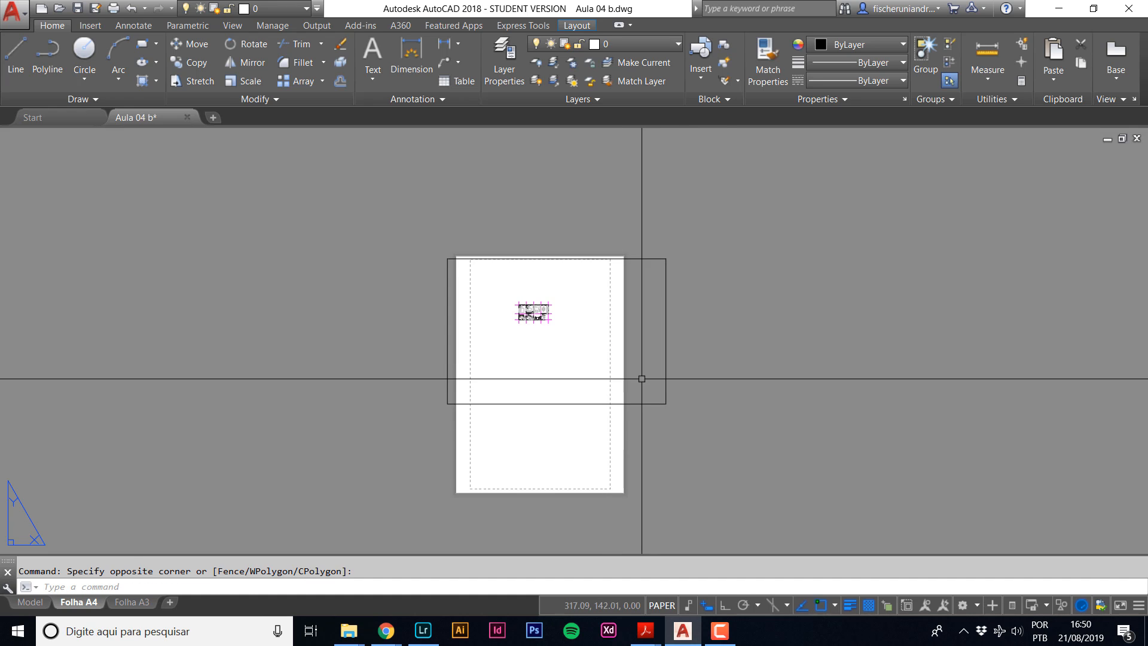
click(690, 374)
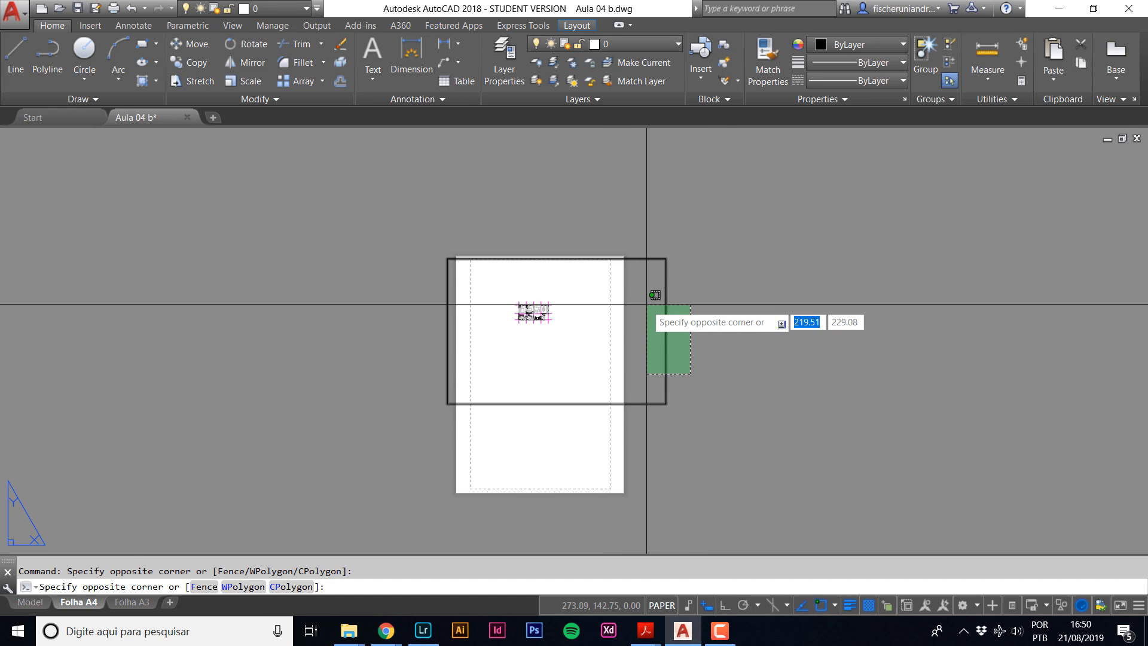
click(646, 302)
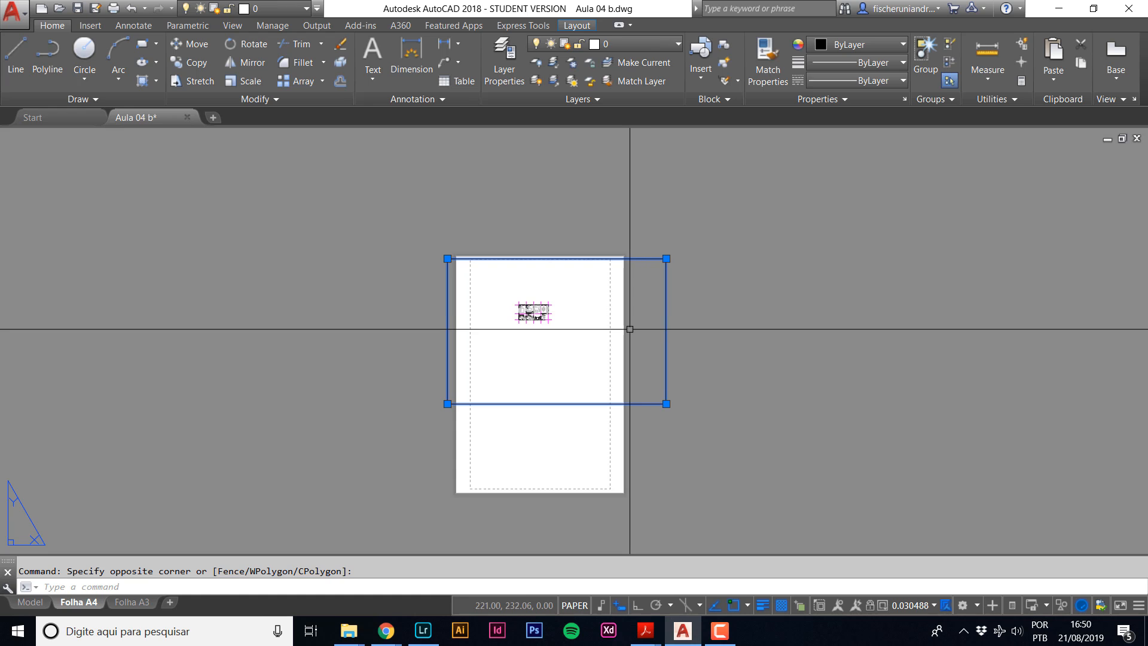
key(Delete)
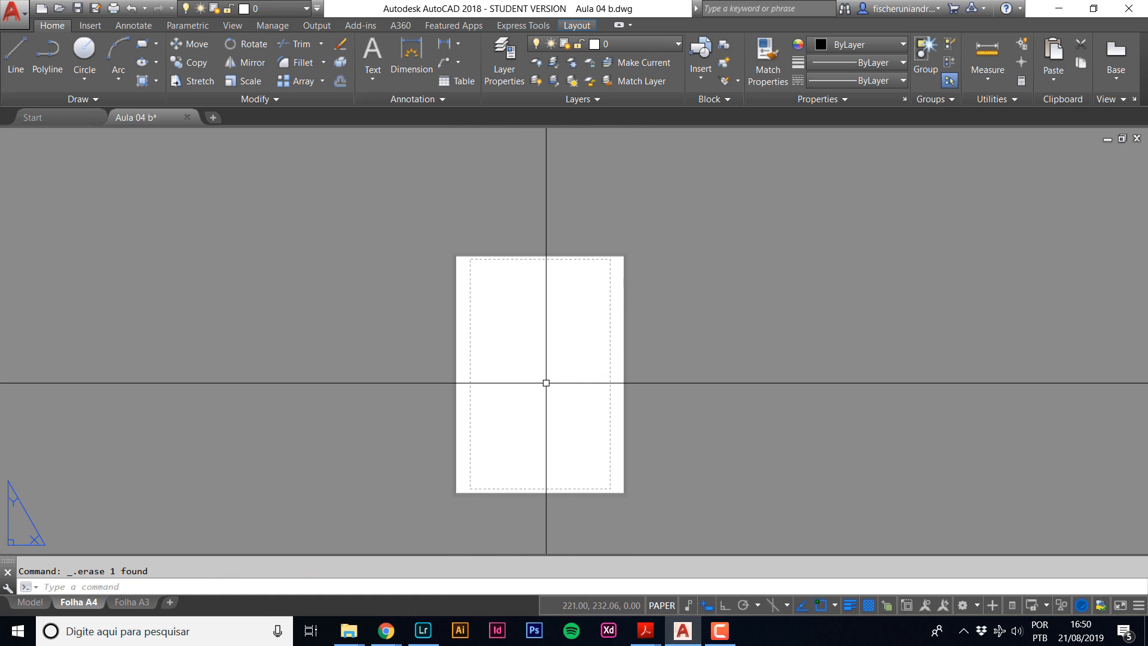
scroll(507, 296, up, 2)
scroll(542, 350, down, 2)
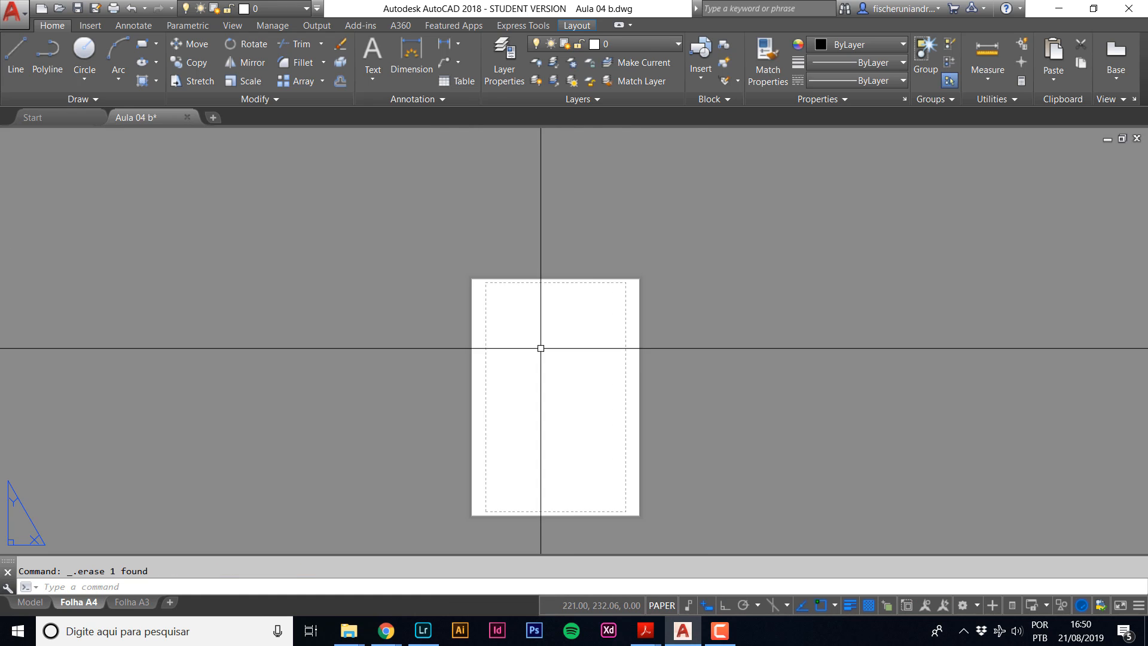
middle_drag(540, 349, 493, 322)
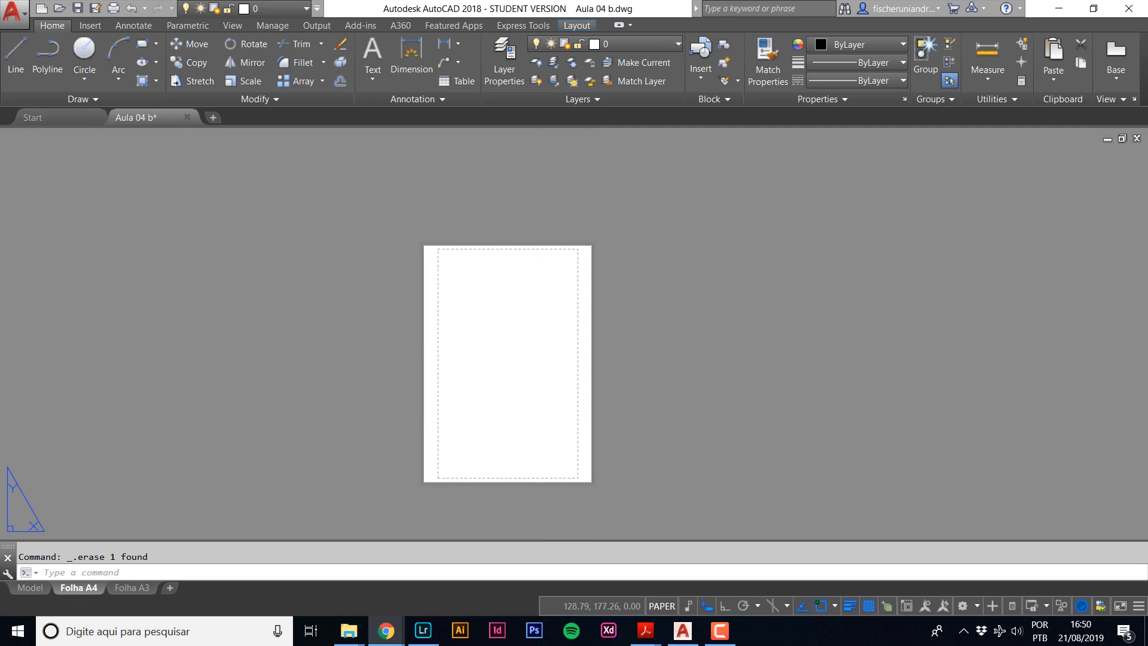
Switch to Chrome and search Google for "FOLHA A4 NORMAS".
drag(1121, 355, 462, 3)
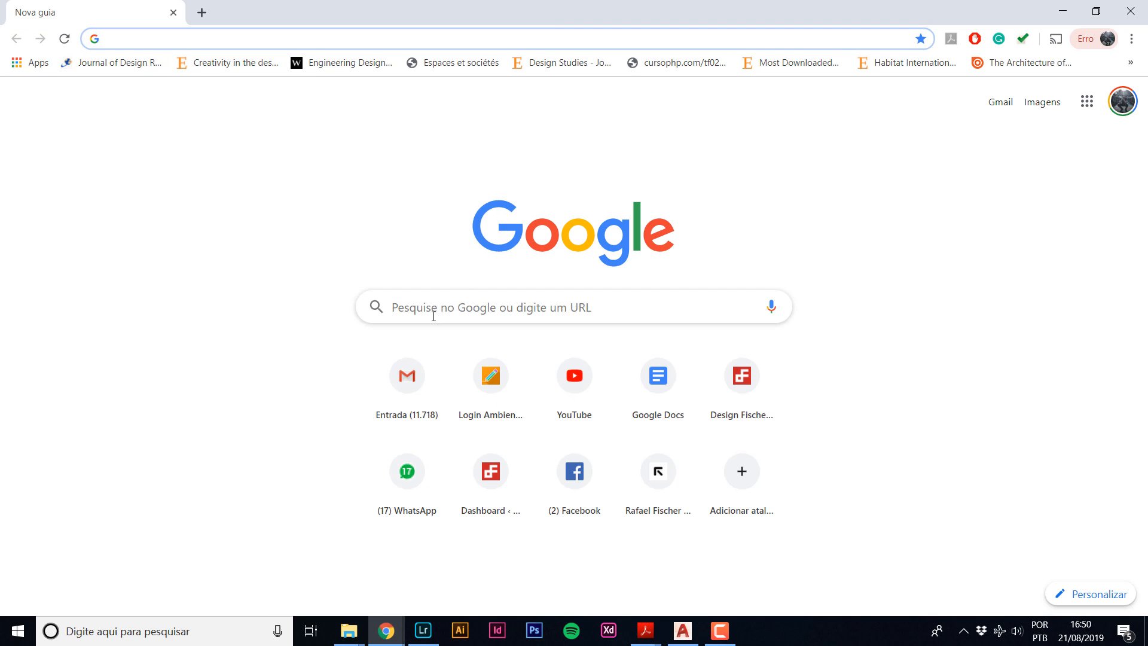
click(434, 316)
text(FOLHA)
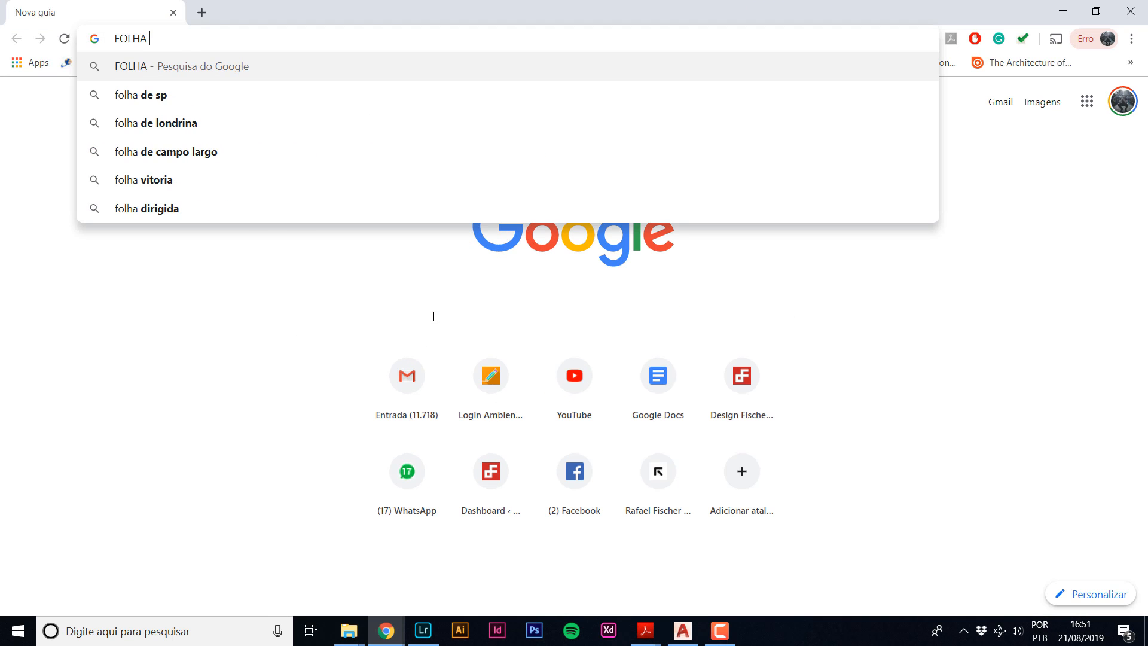
text( A4 NORMAS)
key(Return)
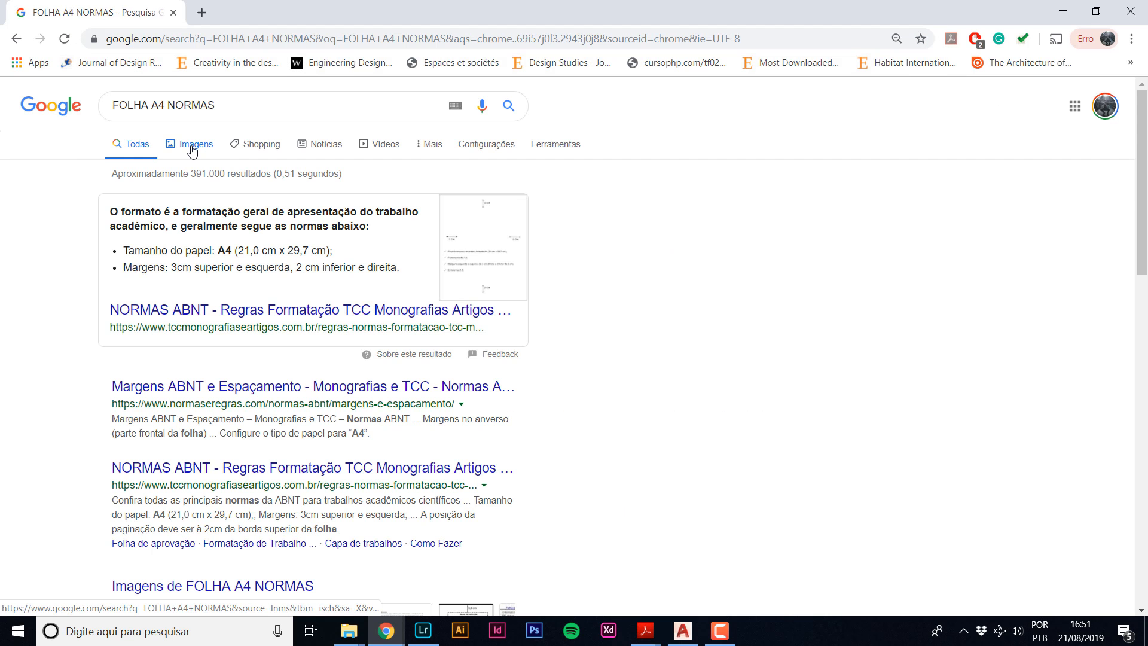
Browse the image results for sheet margin standards and preview the A4 technical drawing diagram with its legend and dimensions.
click(192, 150)
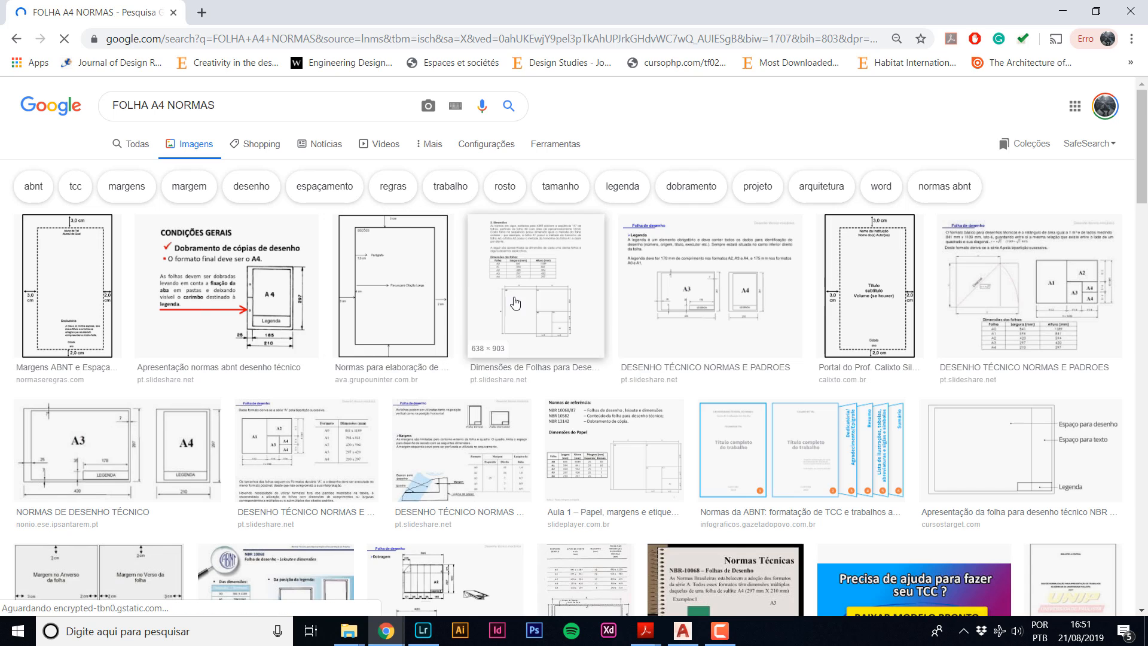
click(99, 312)
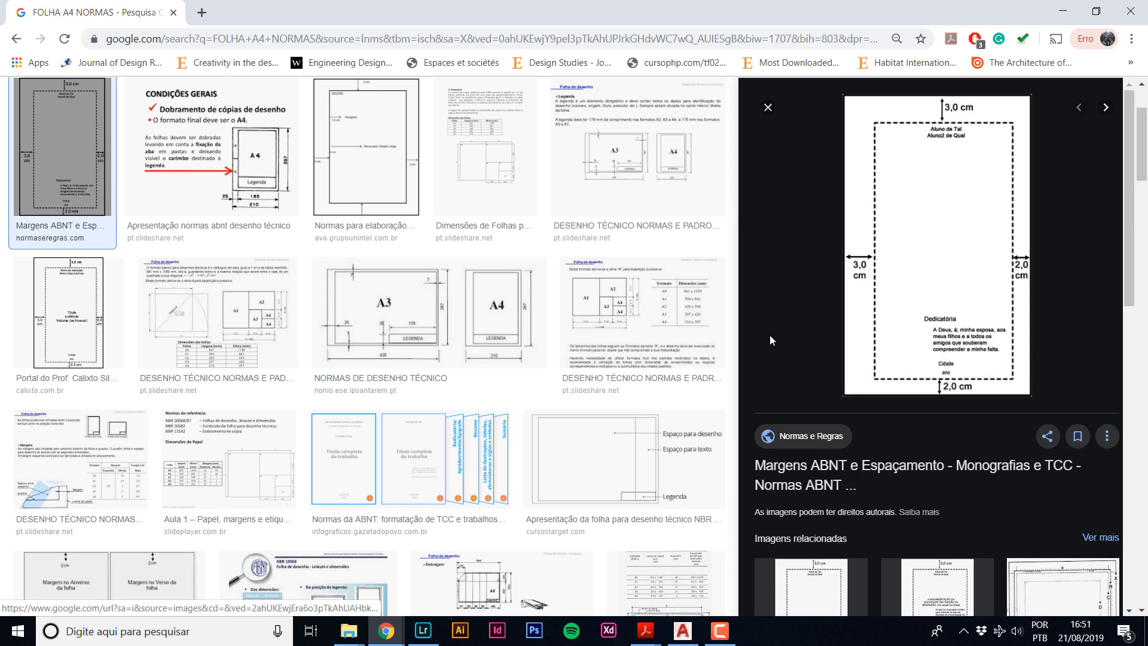
scroll(368, 333, down, 3)
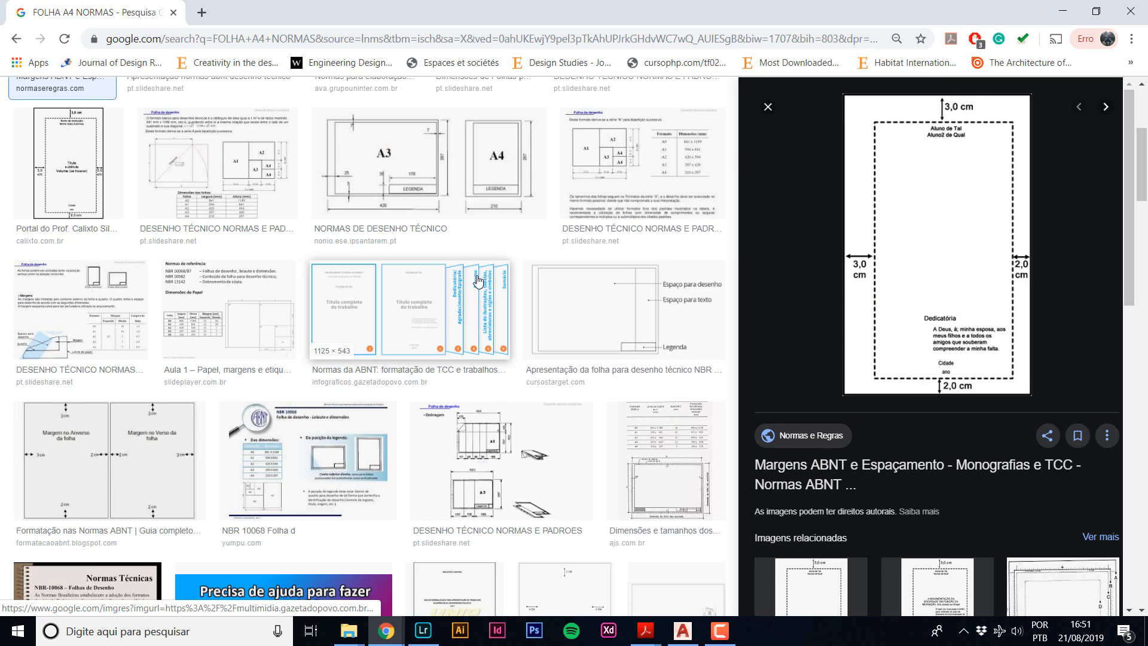
scroll(499, 361, up, 4)
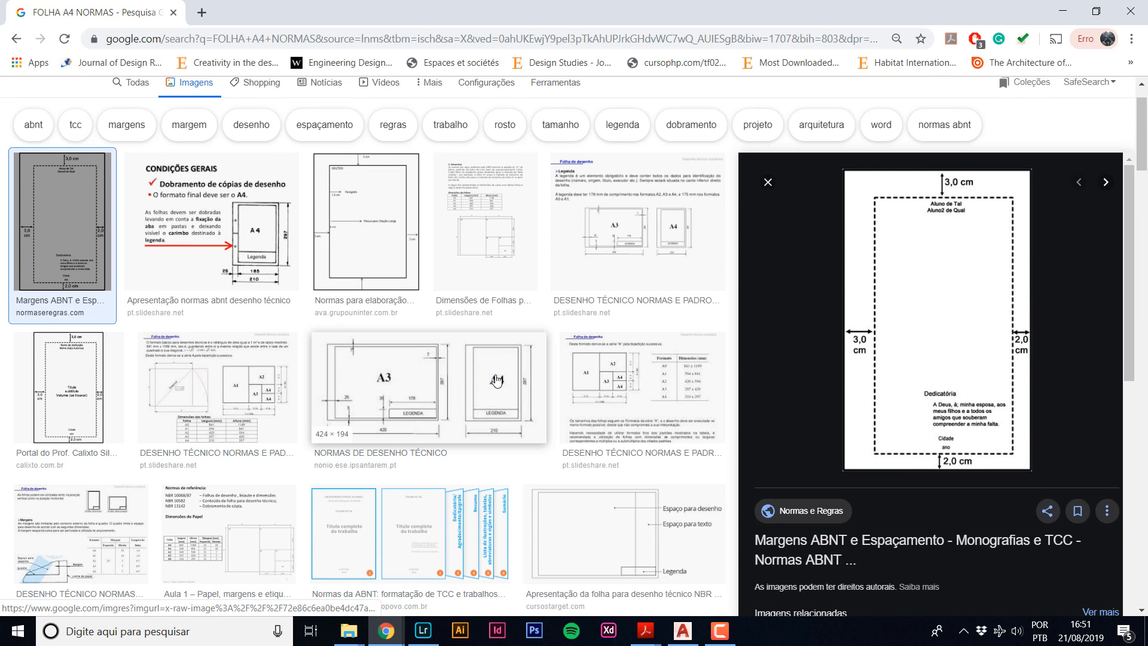
click(496, 379)
click(209, 156)
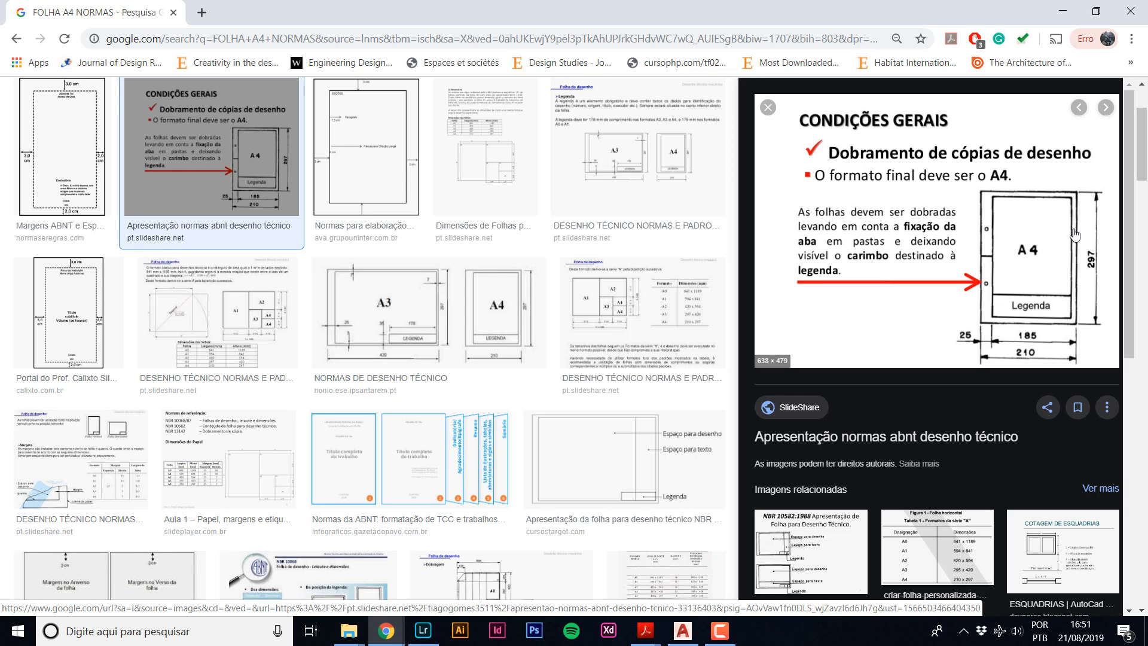
Switch to AutoCAD and open the layer properties manager on the Folha A4 layout.
click(688, 640)
scroll(568, 374, up, 2)
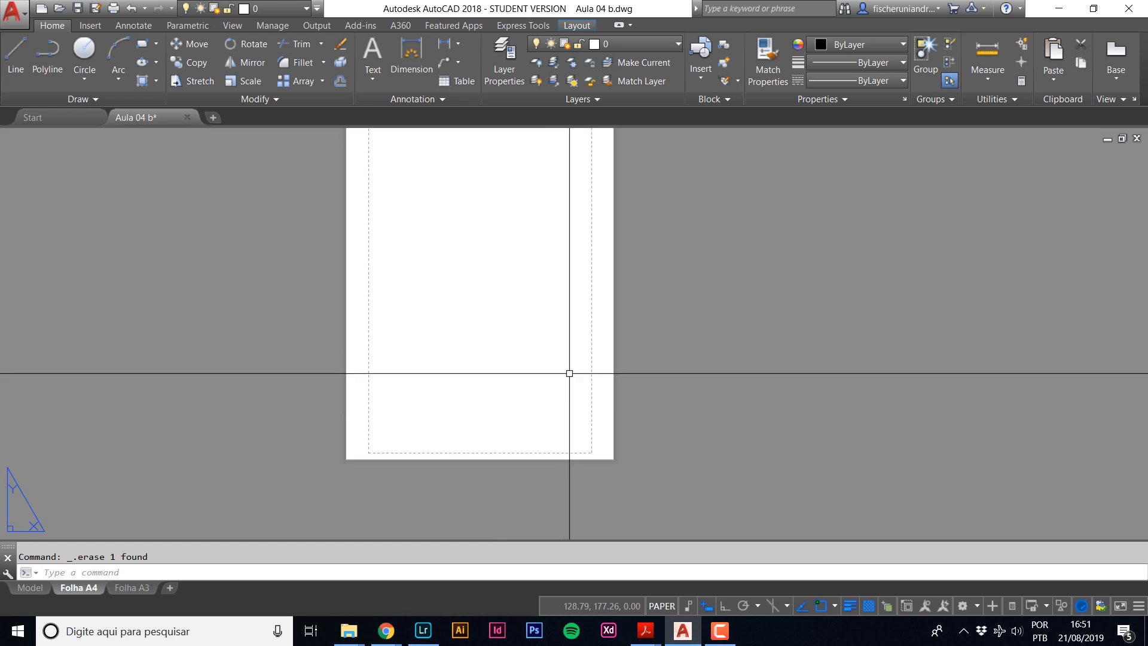
scroll(615, 269, down, 2)
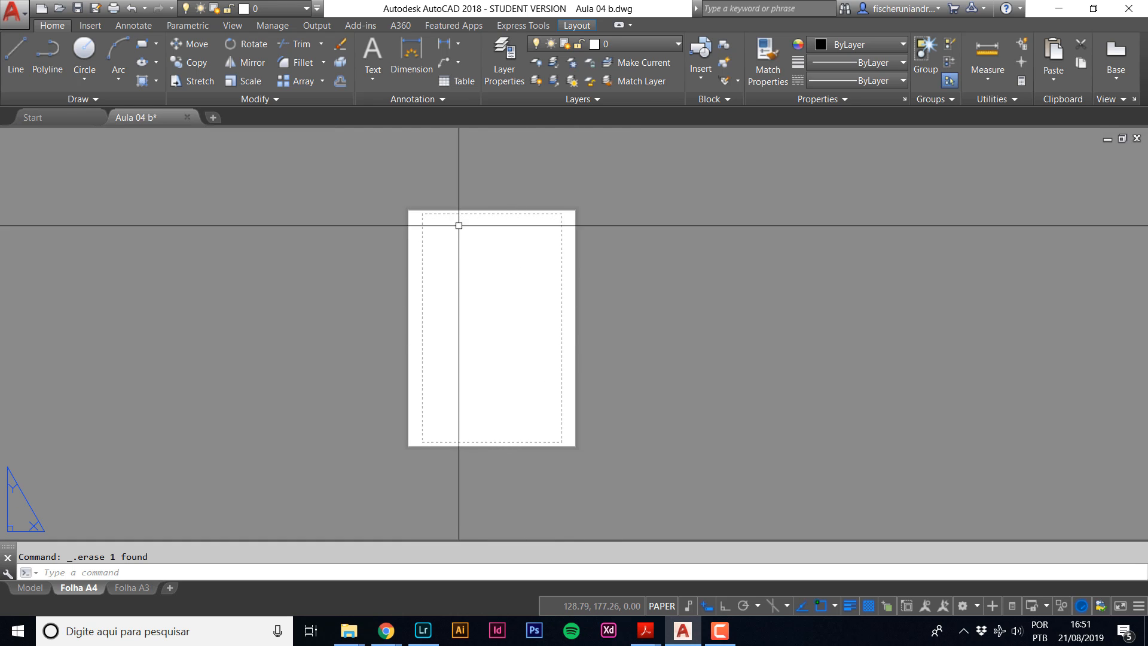
click(623, 42)
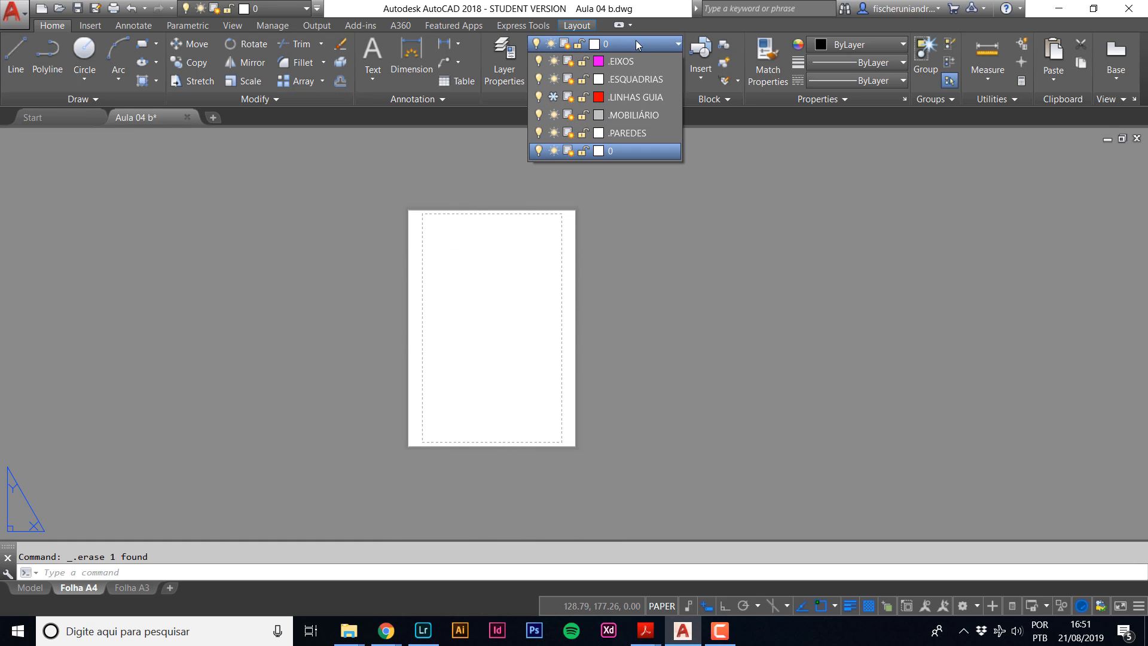
click(633, 39)
click(505, 57)
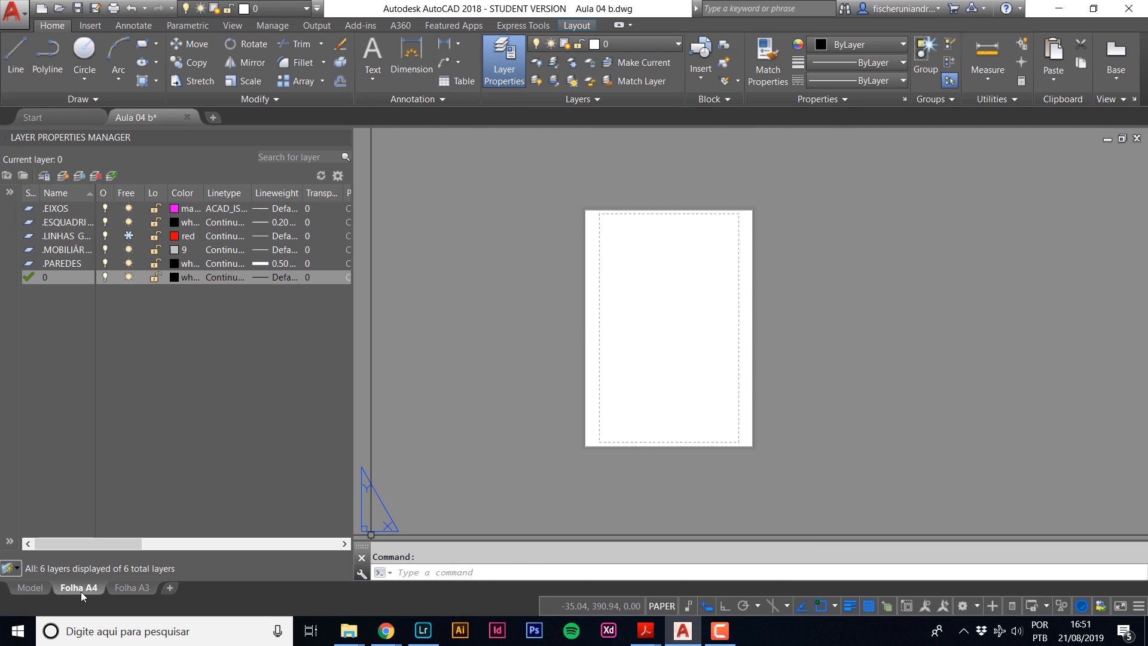
Create a new layer named .PRANCHA.
click(63, 176)
text(.)
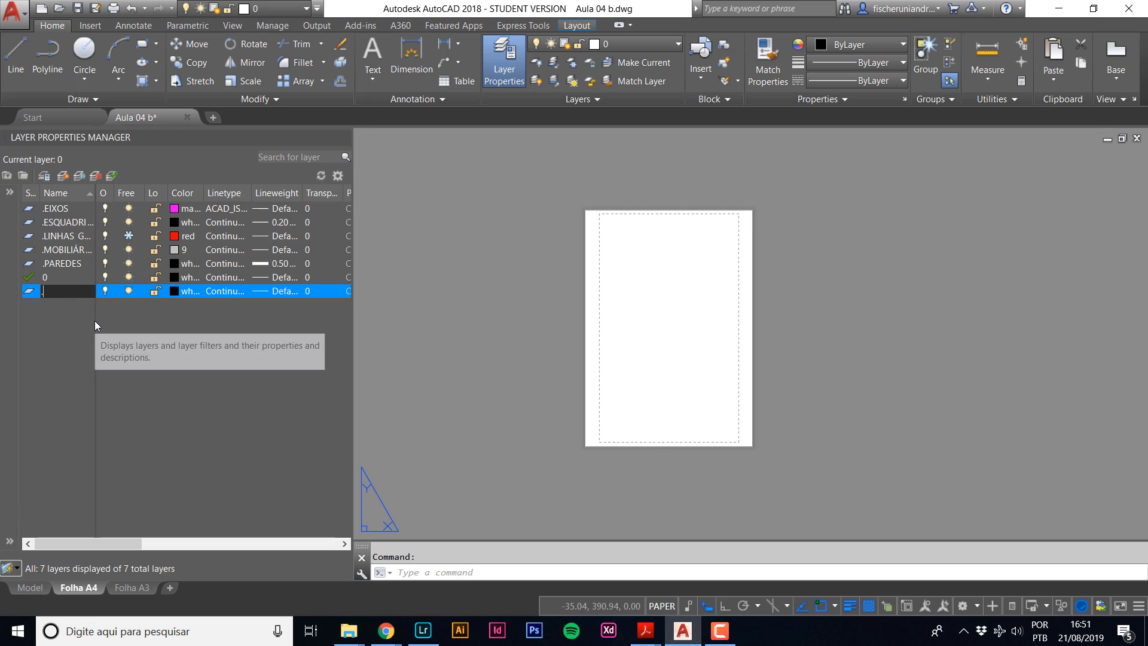
text(pran)
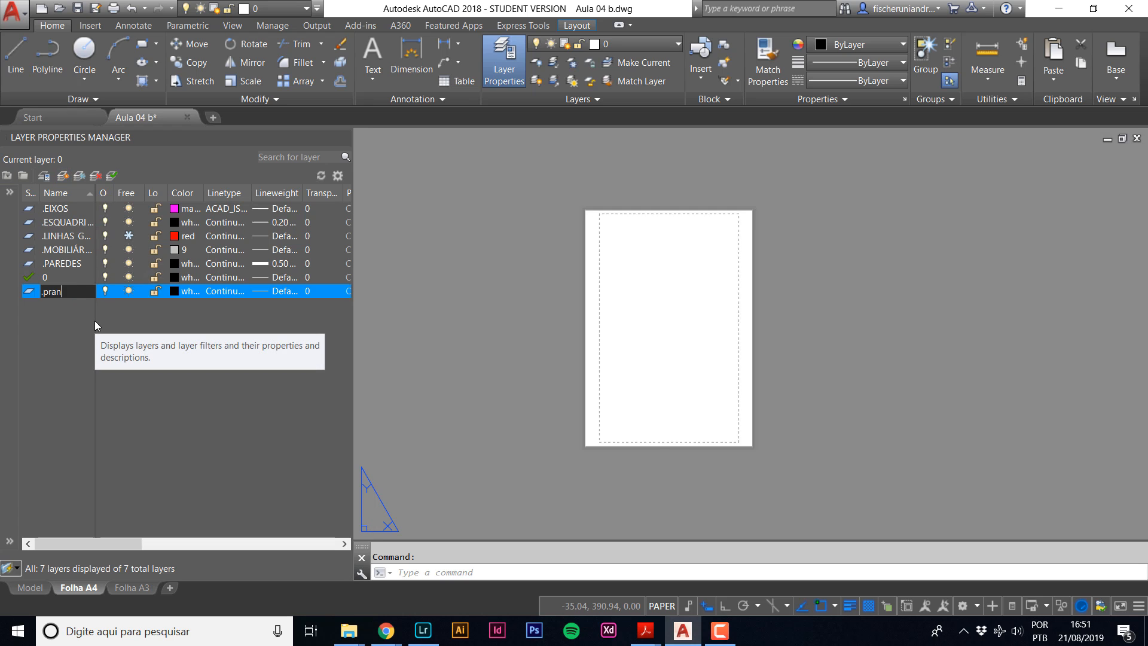
key(BackSpace)
key(BackSpace)
key(BackSpace)
key(BackSpace)
text(PRANCHA)
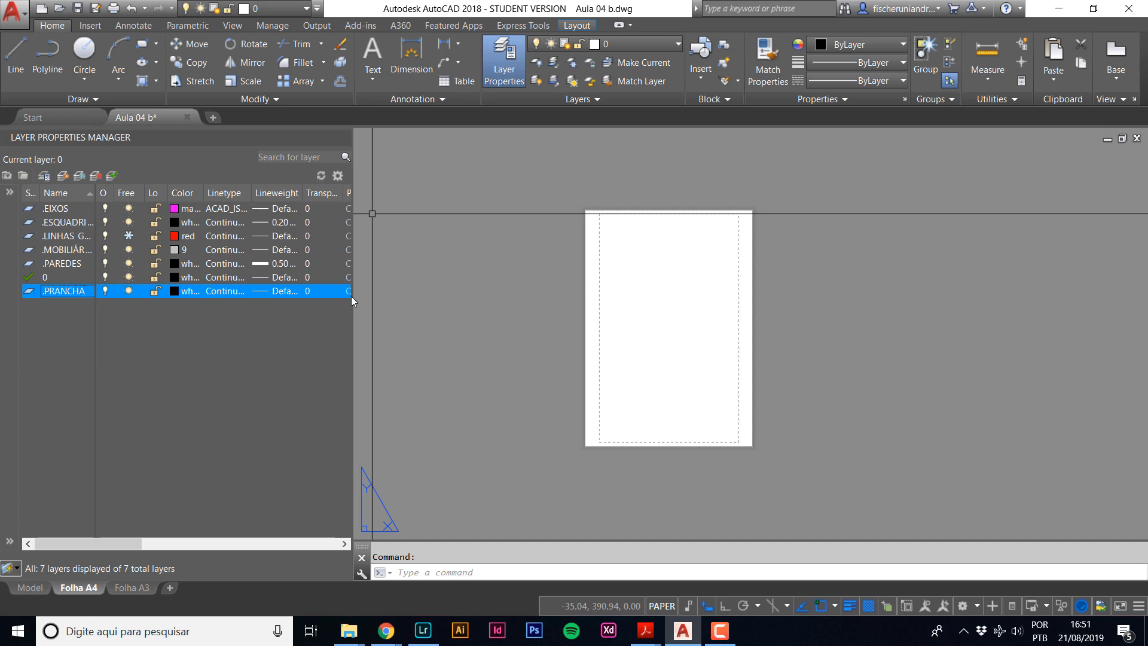
middle_drag(535, 306, 494, 315)
scroll(599, 437, up, 2)
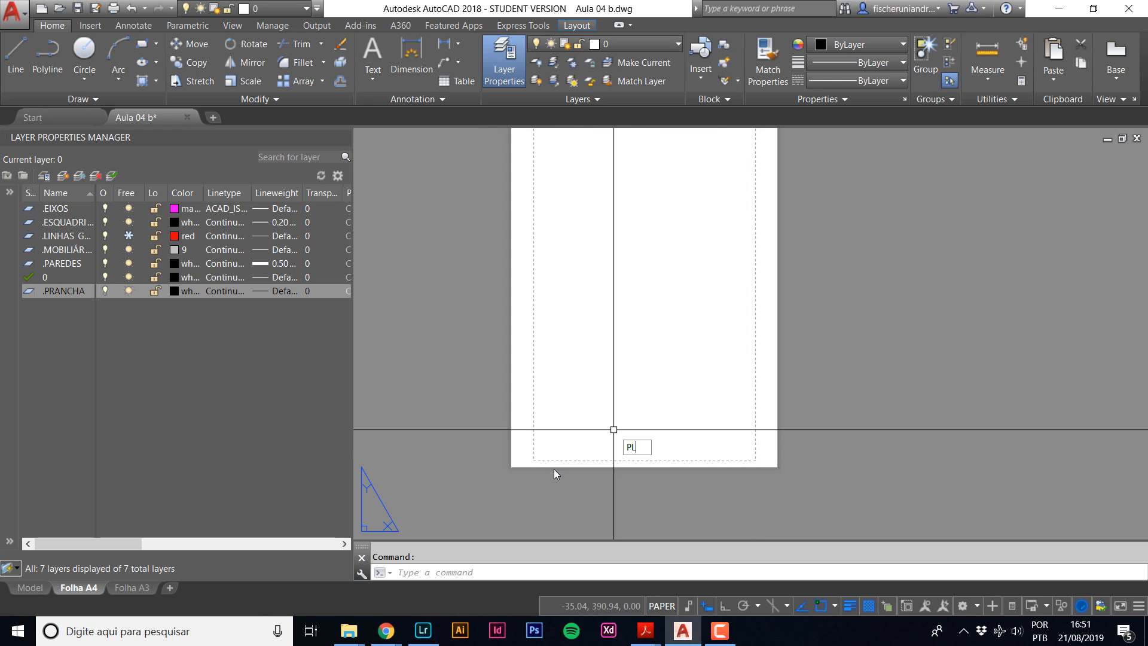
key(Return)
scroll(514, 472, up, 4)
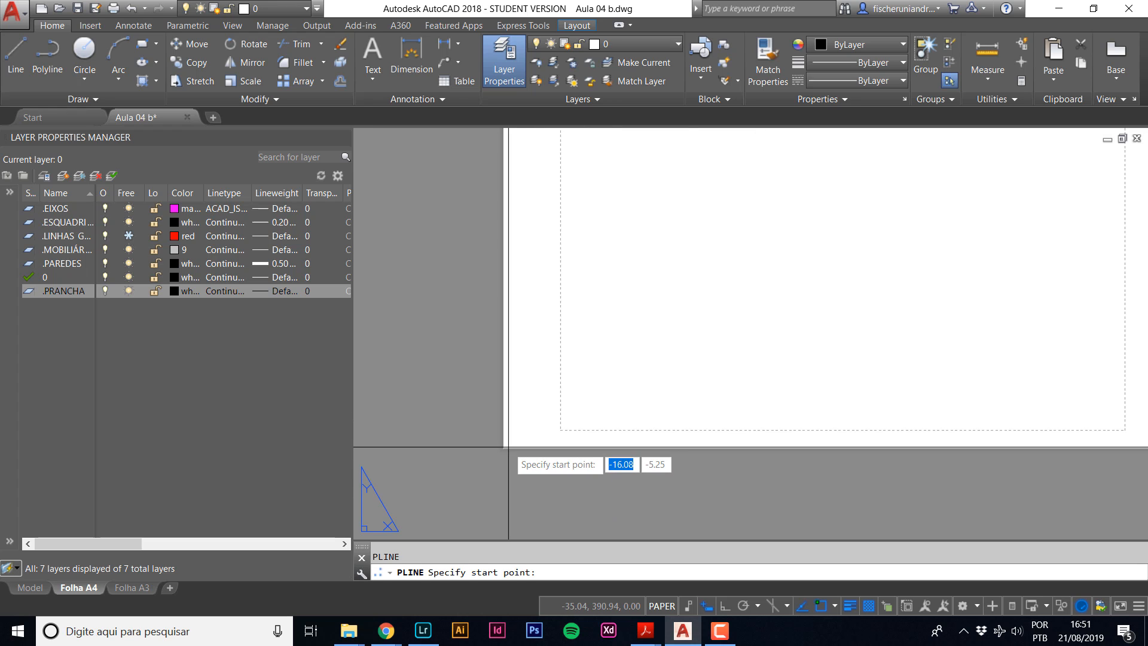
click(508, 447)
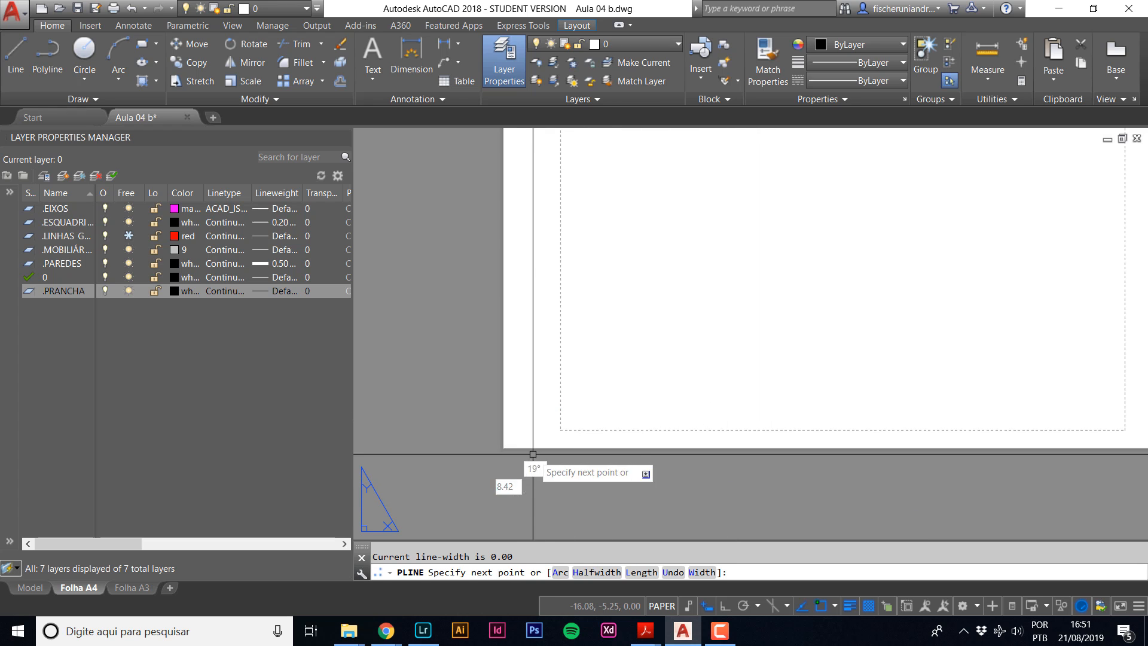
key(Escape)
scroll(536, 402, down, 4)
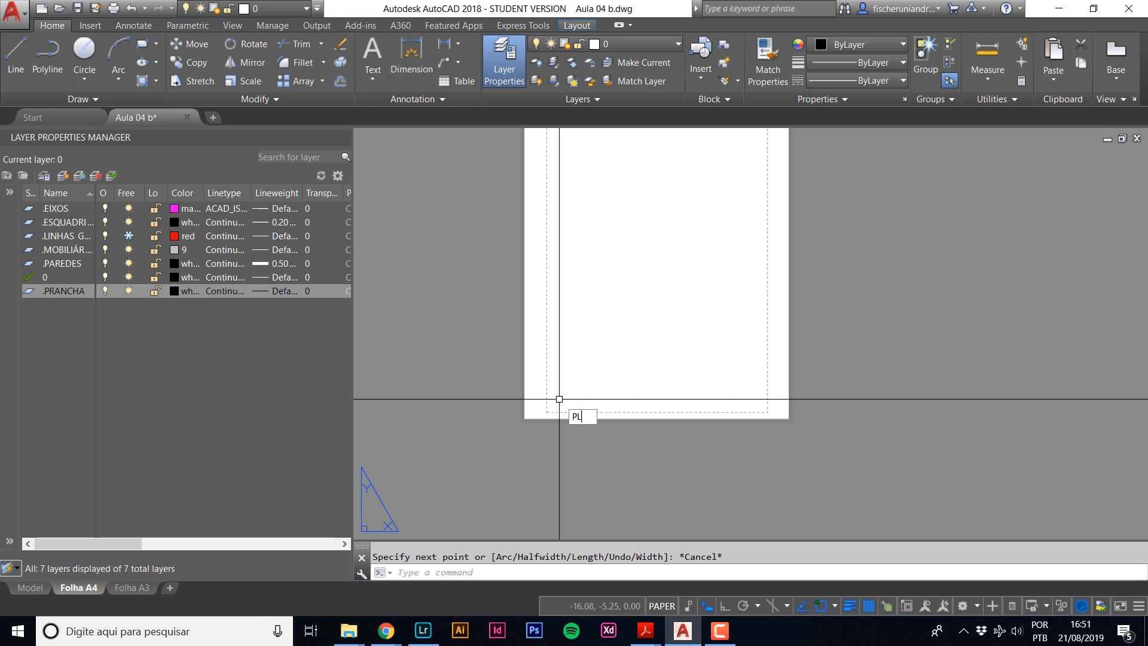
key(Return)
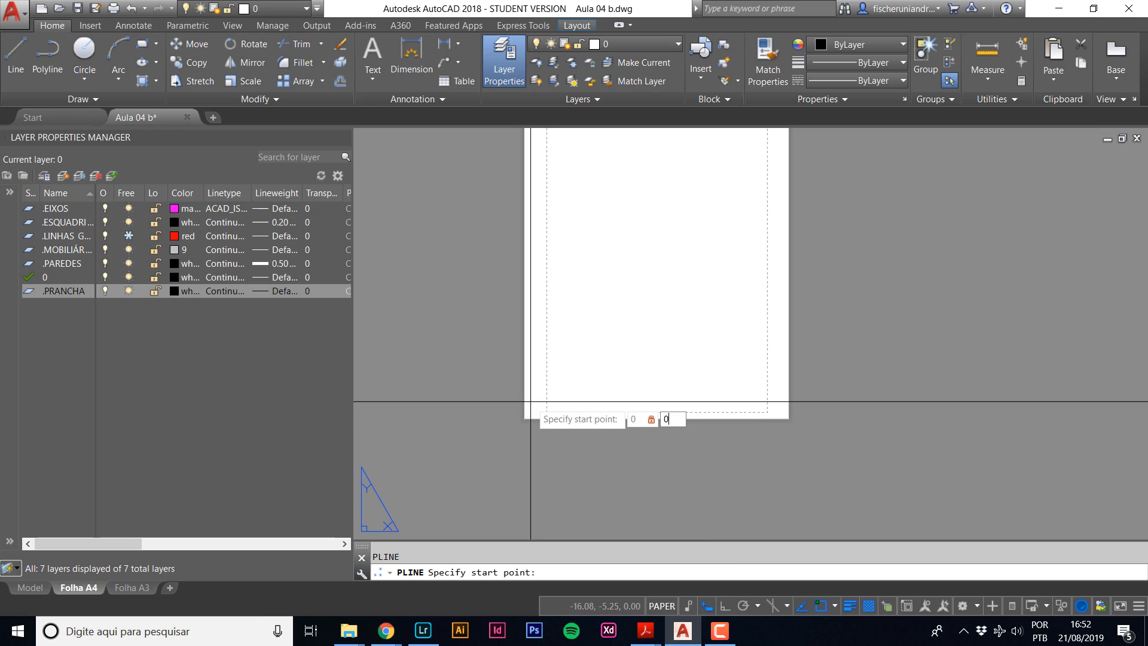
text(0,0)
key(Return)
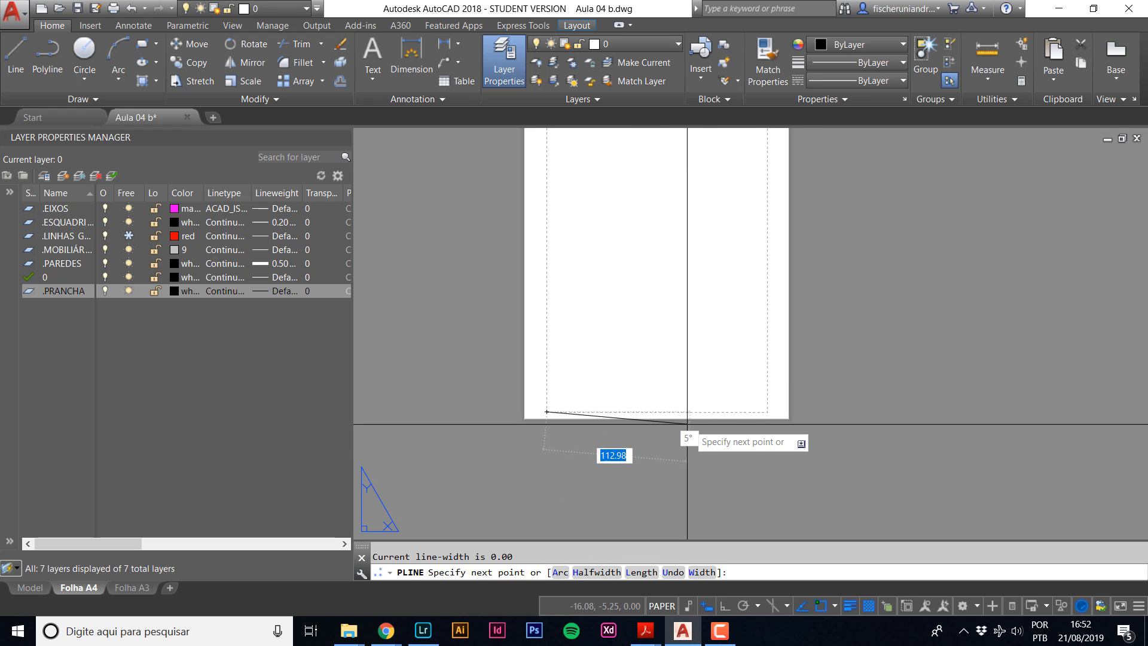
key(Escape)
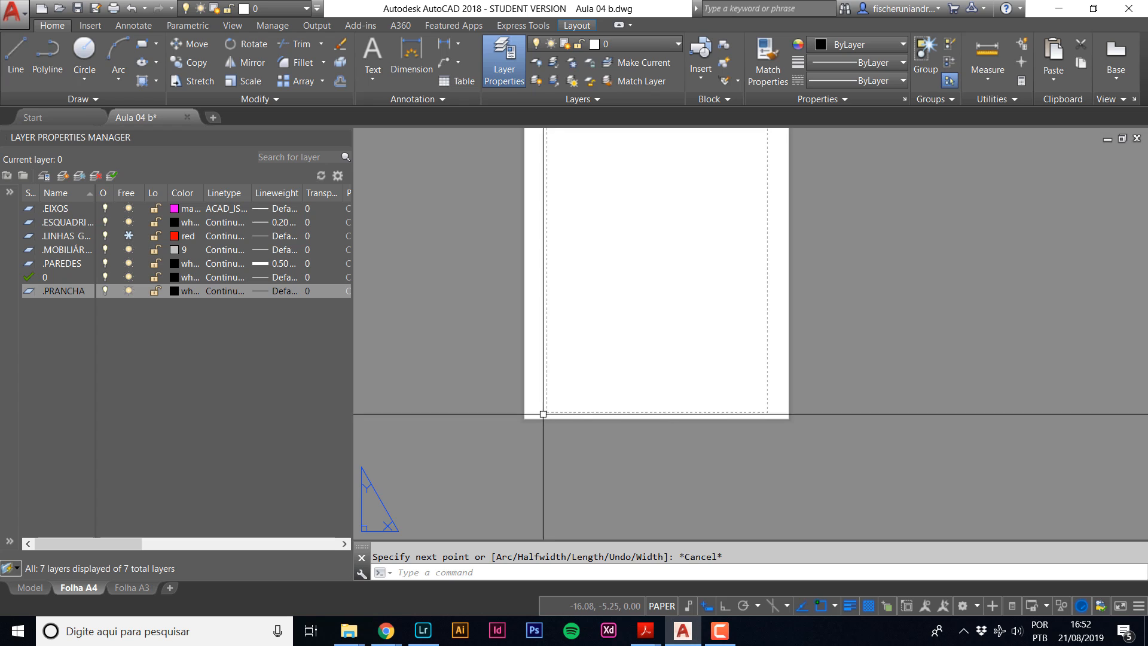
With Ortho on, draw a 210 mm wide rectangular polyline beside the paper sheet as the A4 sheet outline.
middle_drag(595, 439, 587, 483)
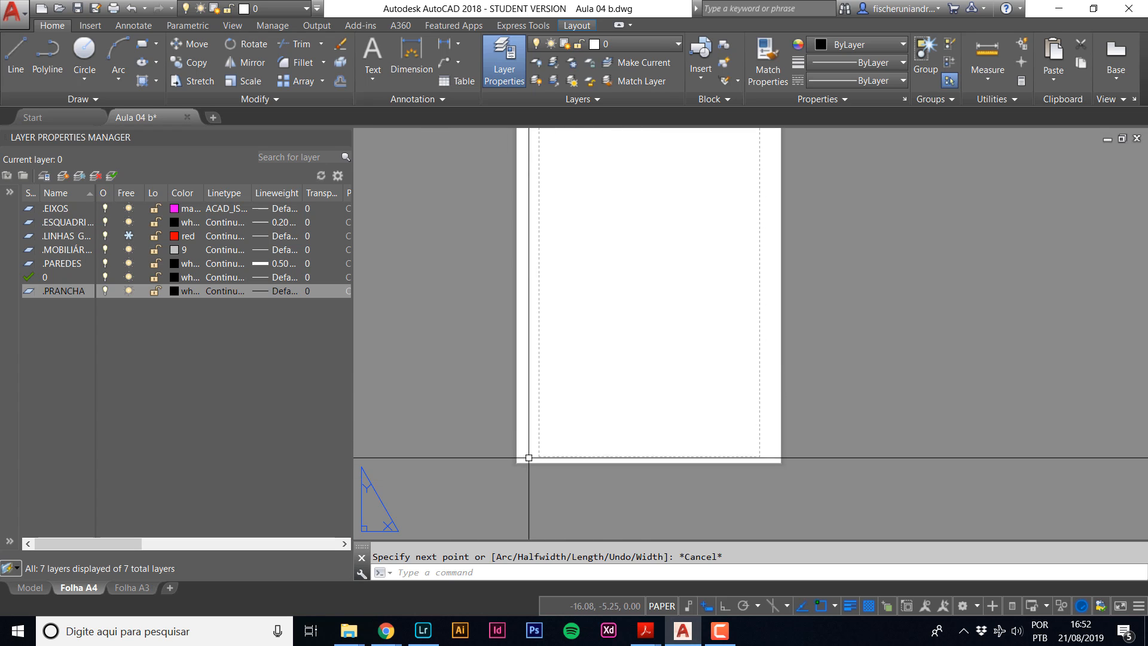
scroll(656, 350, down, 4)
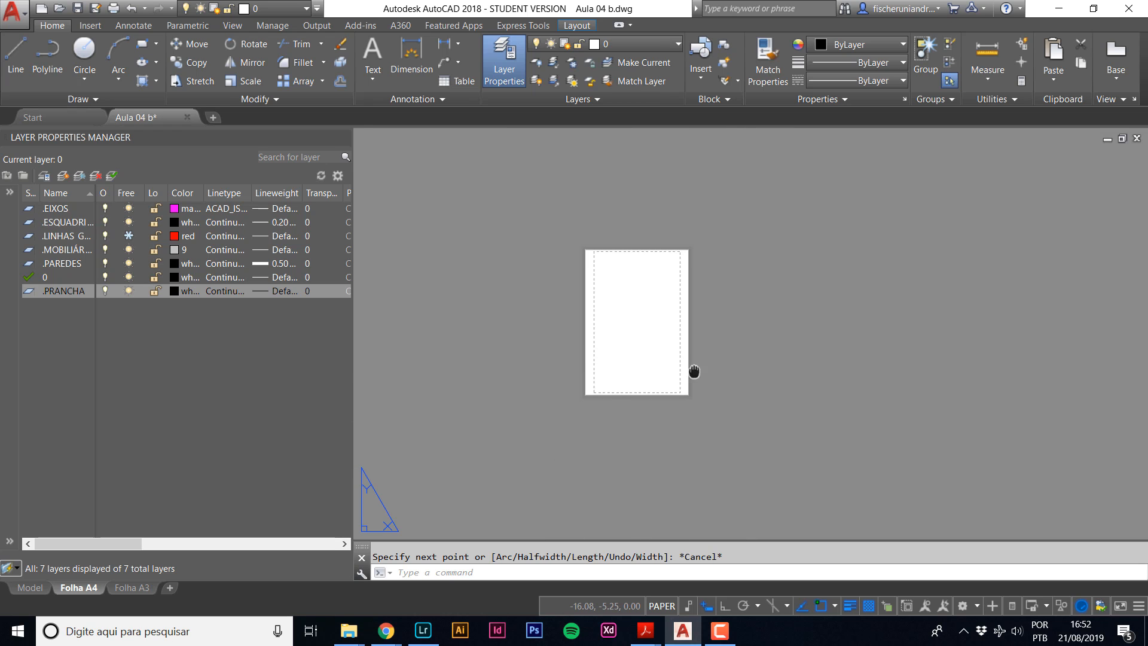
scroll(657, 329, up, 1)
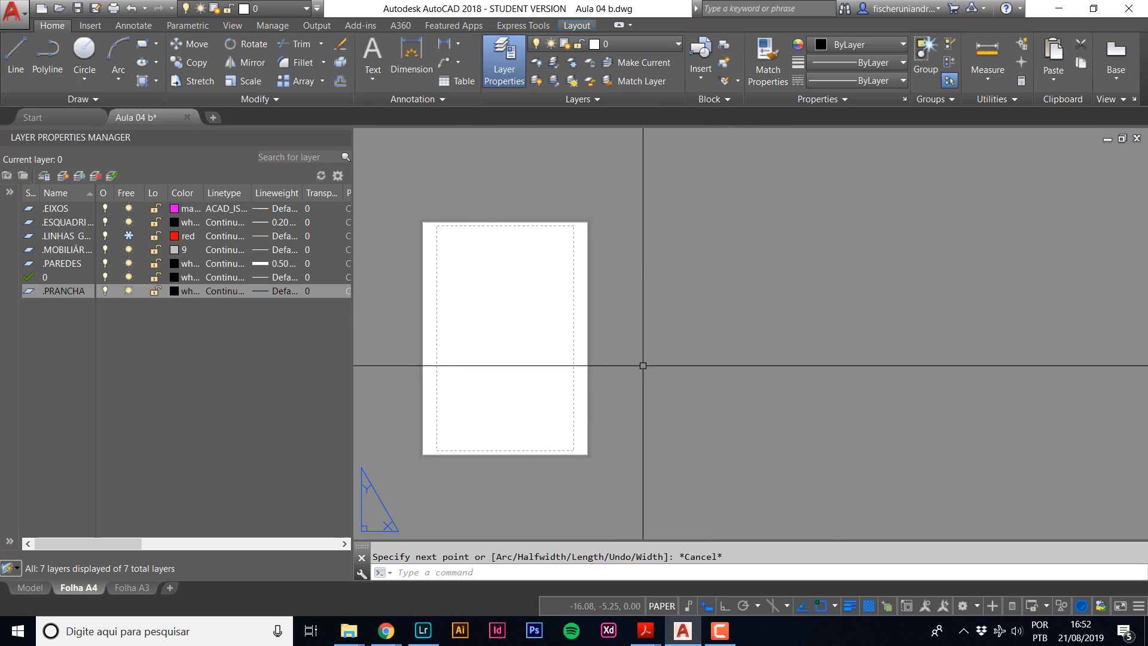
scroll(433, 217, up, 1)
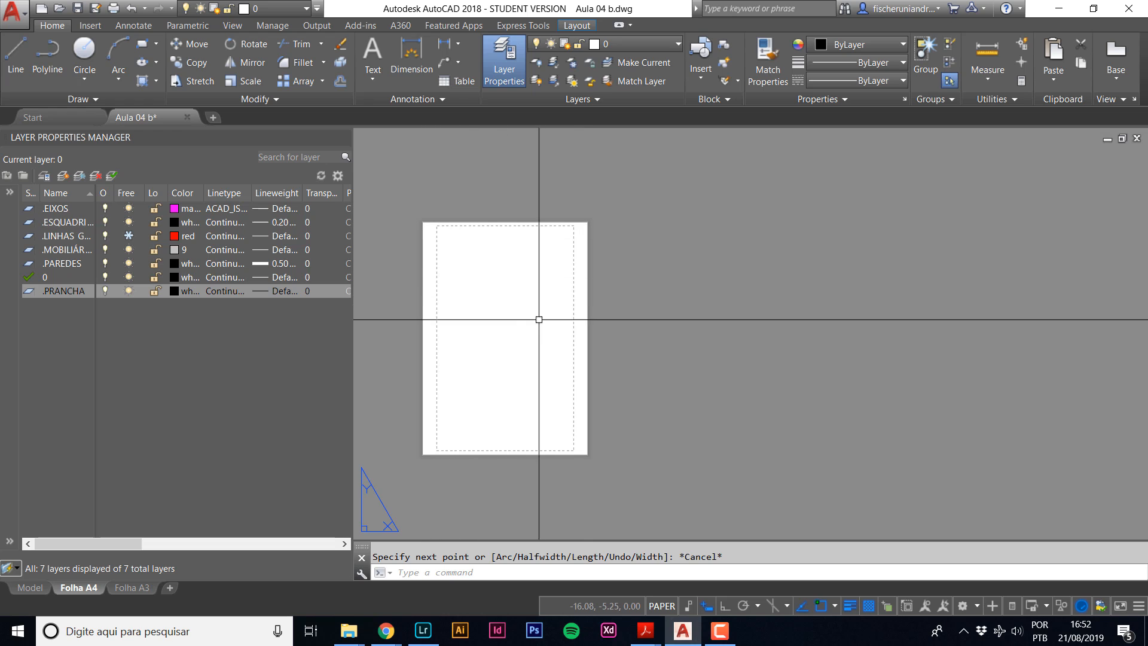
mouse_move(723, 305)
middle_down()
mouse_move(660, 305)
mouse_move(715, 321)
middle_up()
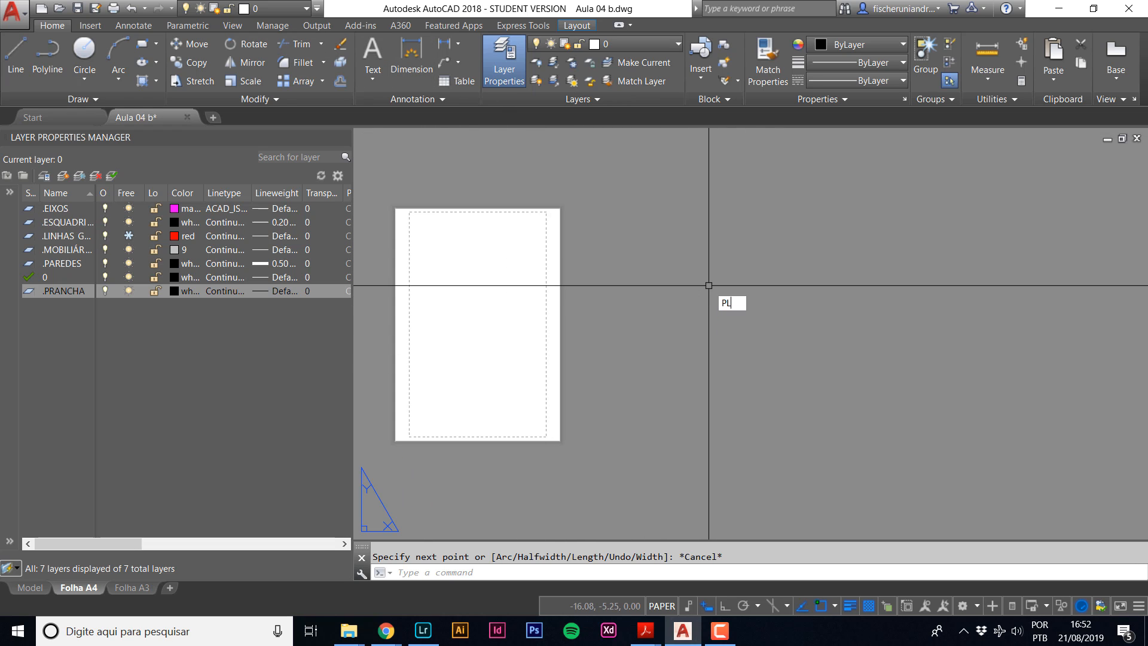
key(Return)
click(658, 438)
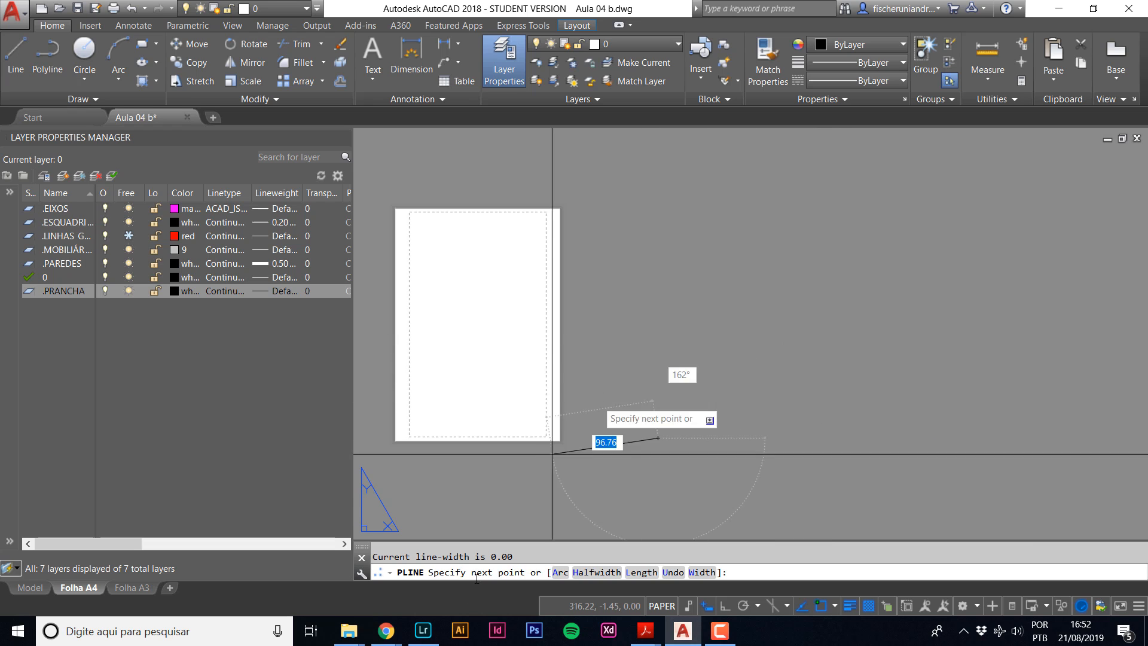
click(730, 606)
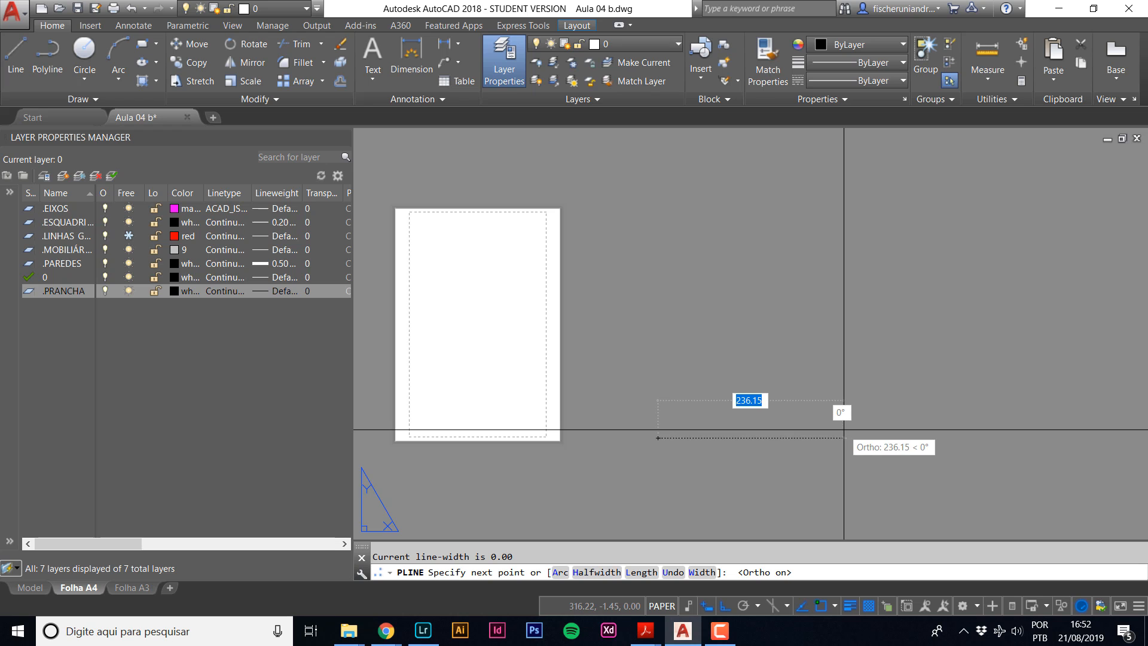
text(210)
key(Return)
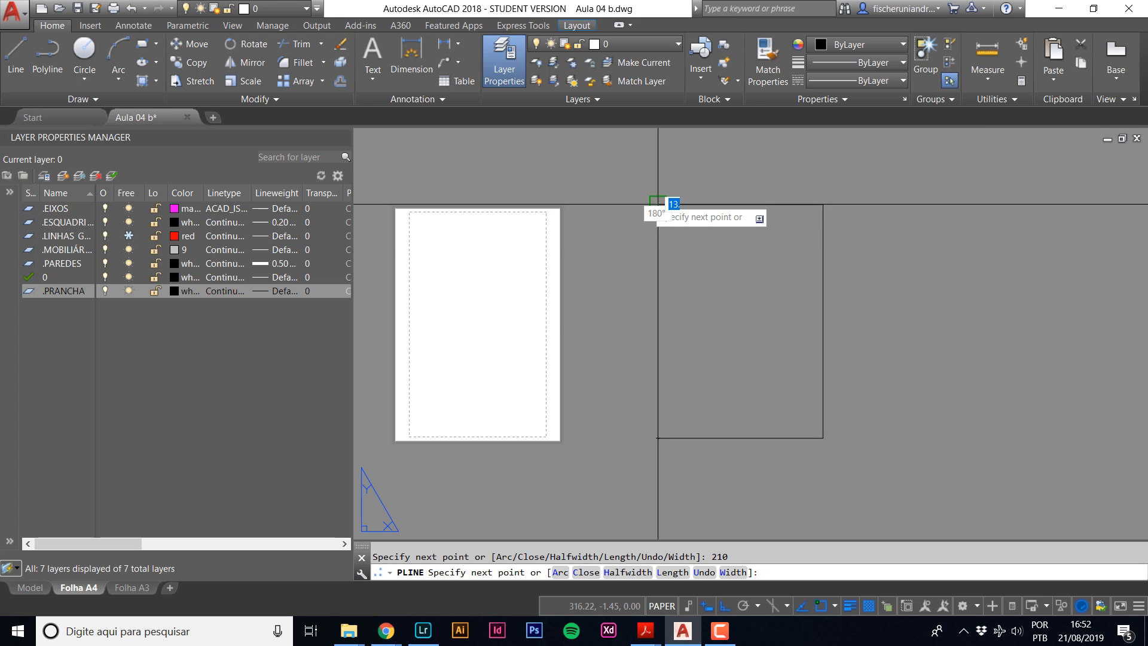
click(657, 204)
key(Escape)
Create a layer named .VIEWPORT and turn off plotting for it.
middle_drag(743, 467, 746, 297)
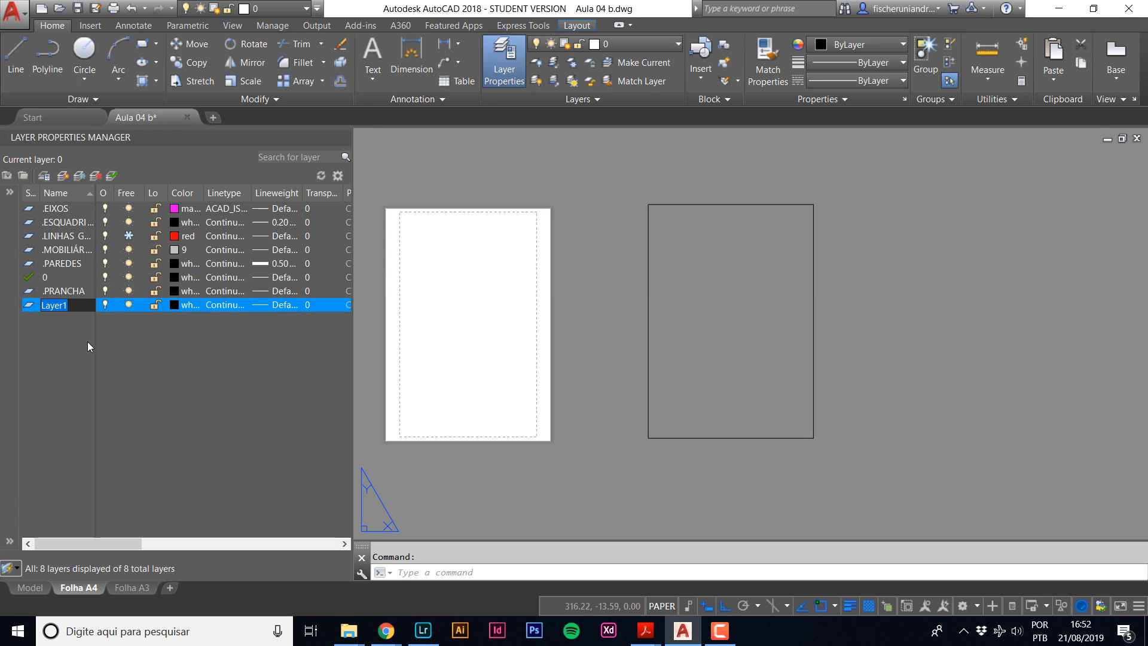
text(.VIEWPO)
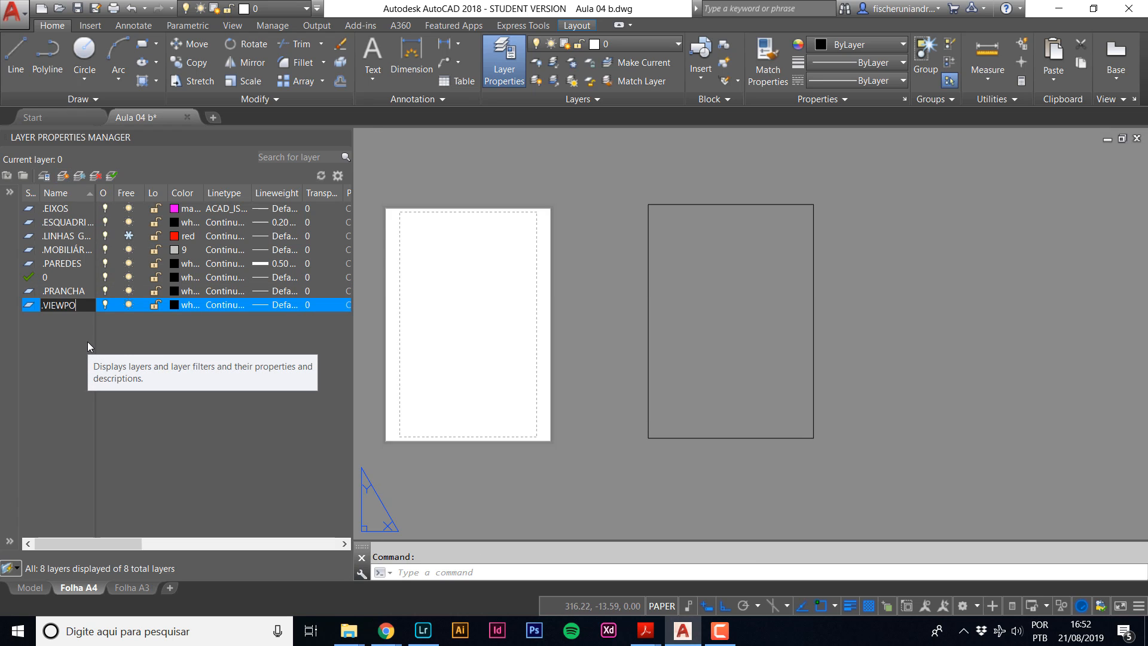
text(RT)
key(Return)
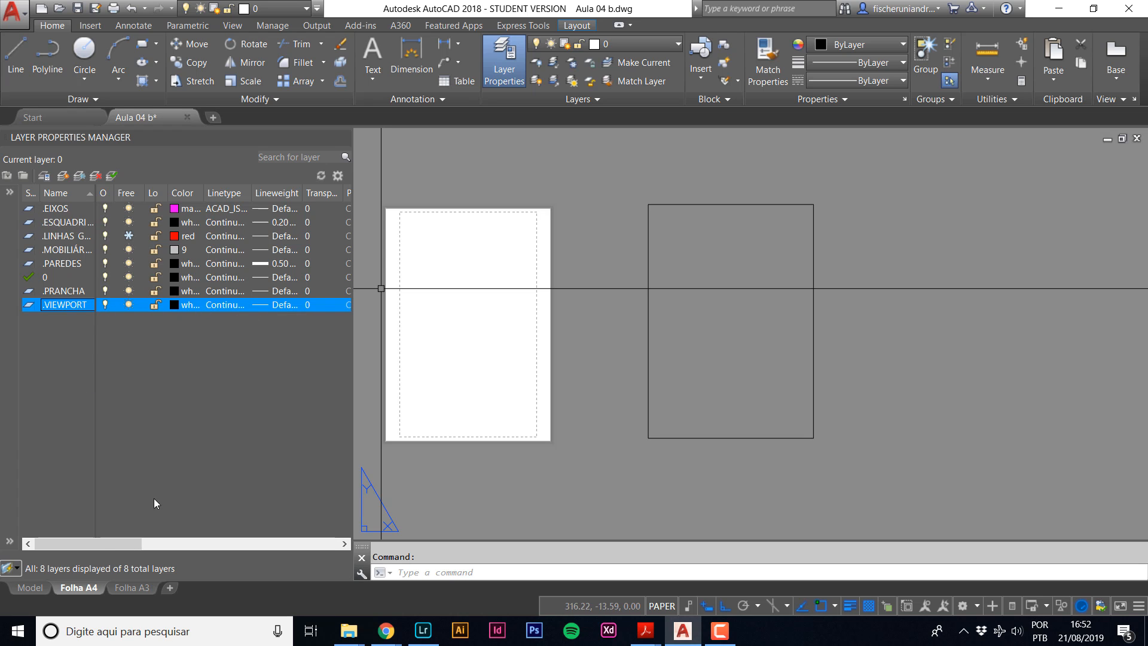
drag(120, 544, 209, 544)
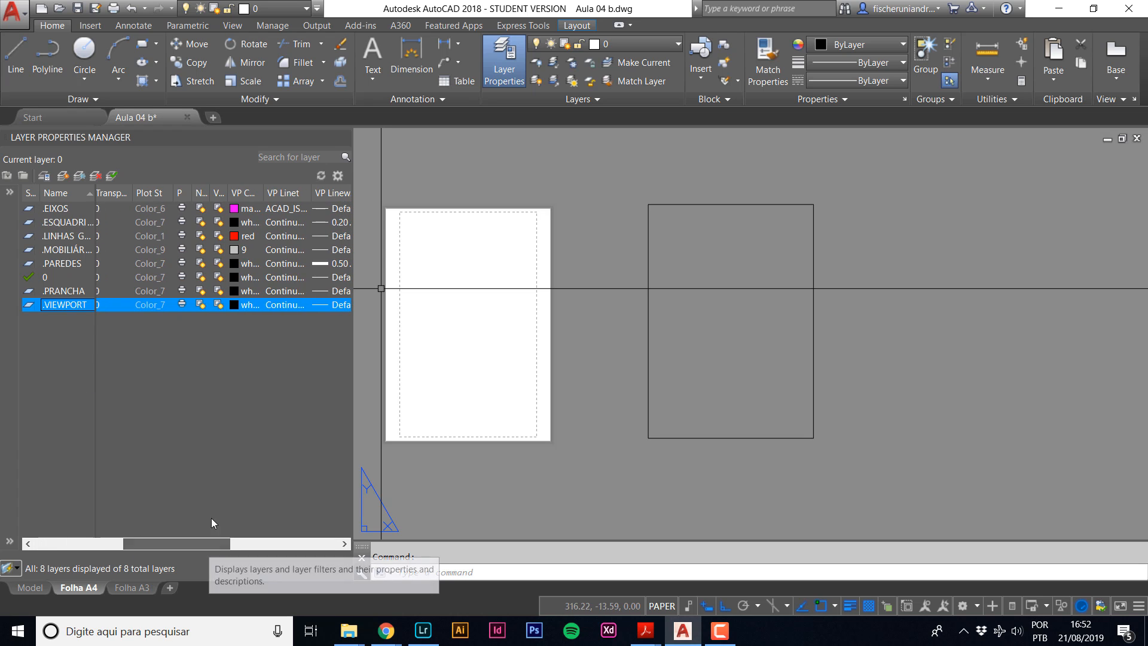
click(181, 304)
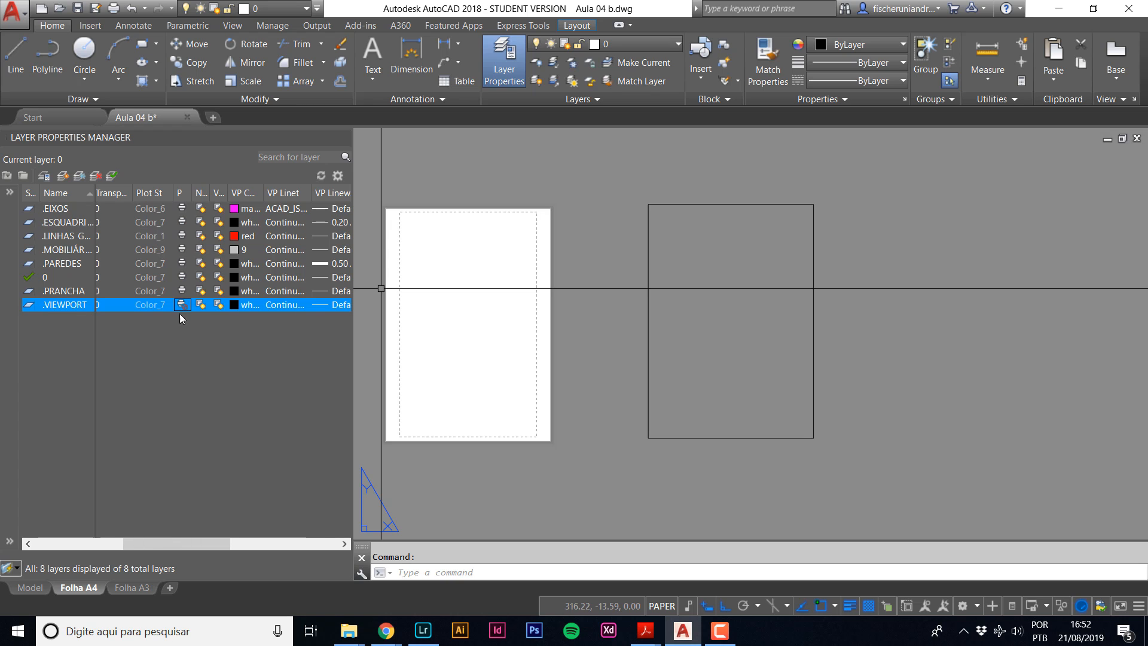
click(182, 306)
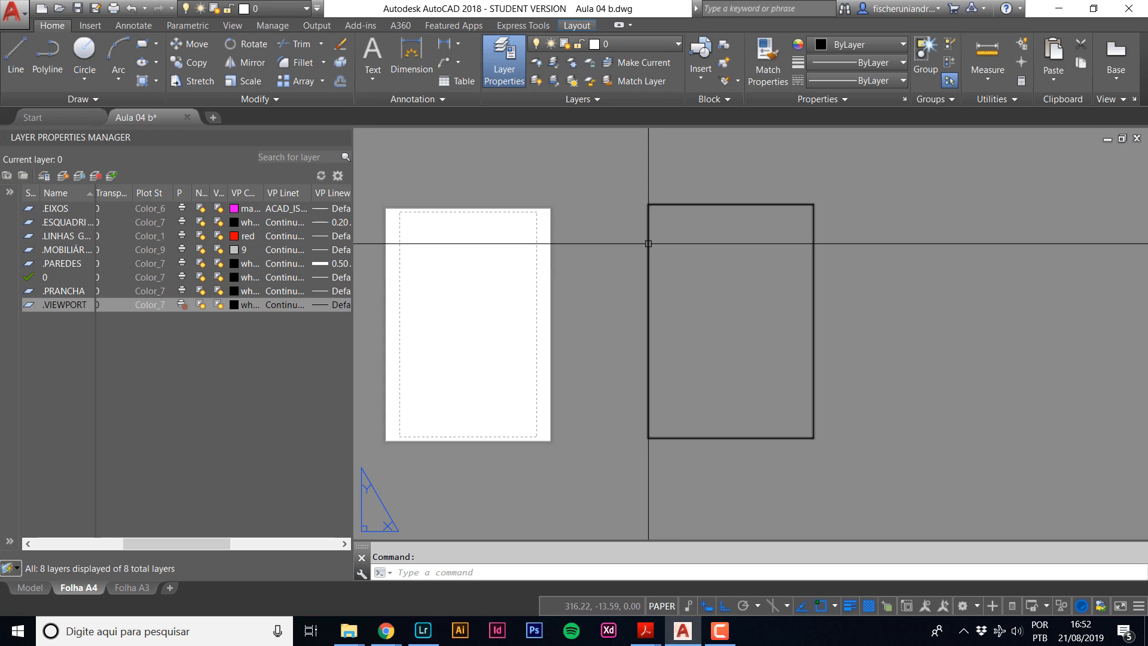
click(592, 240)
key(Escape)
click(648, 218)
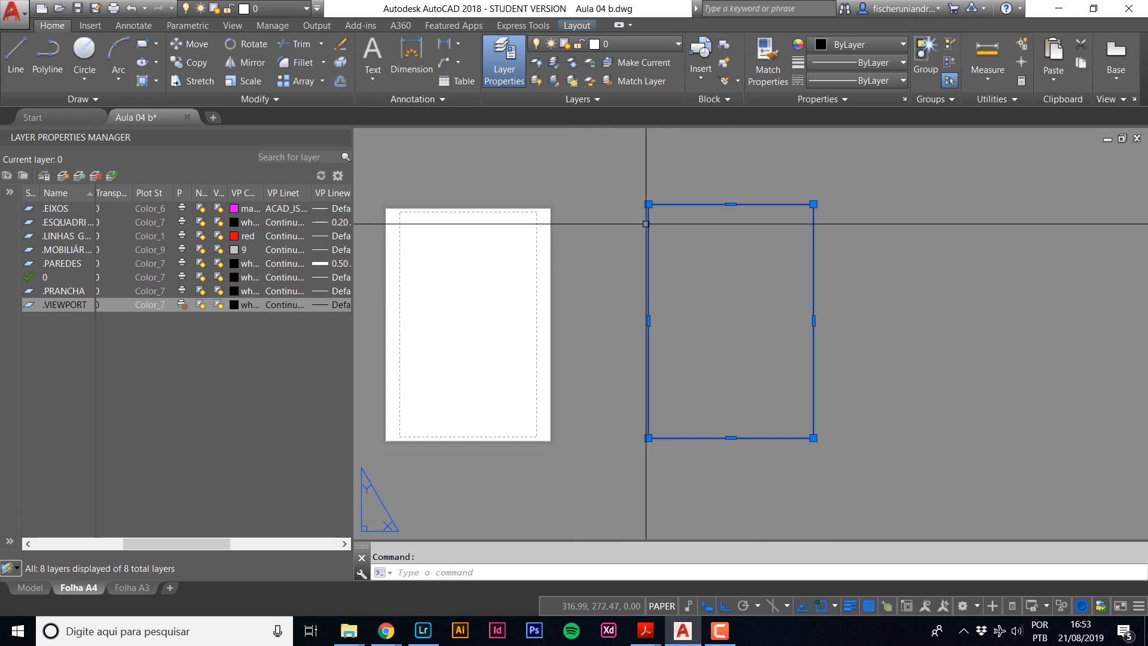
click(619, 43)
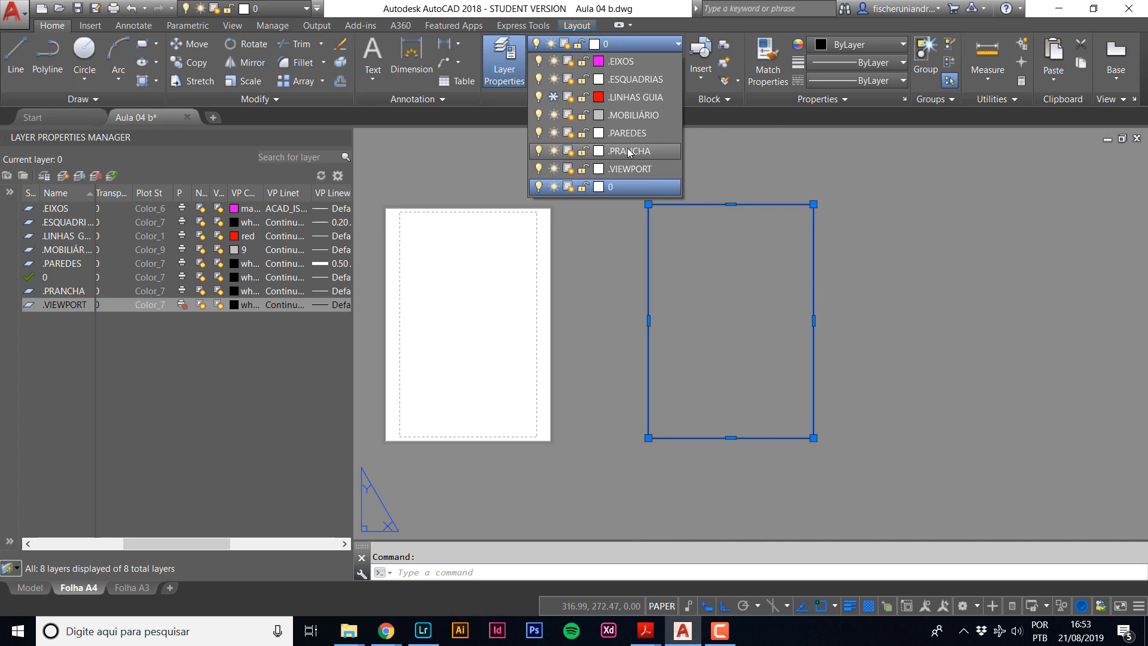
key(Escape)
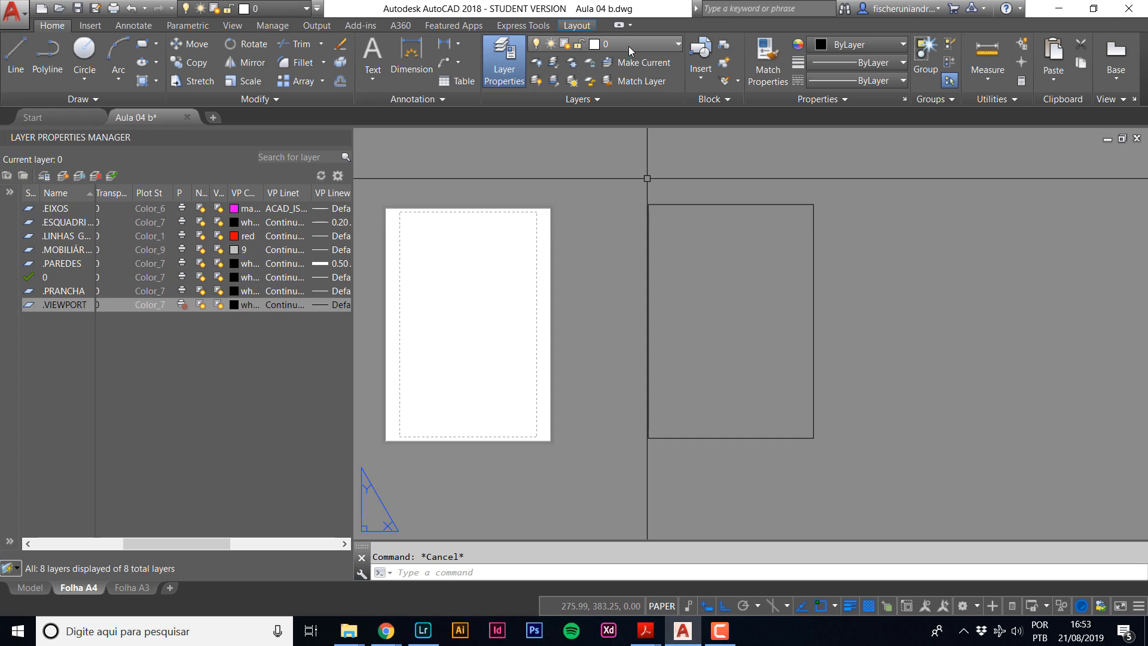
Make .PRANCHA the current layer.
click(628, 45)
click(626, 156)
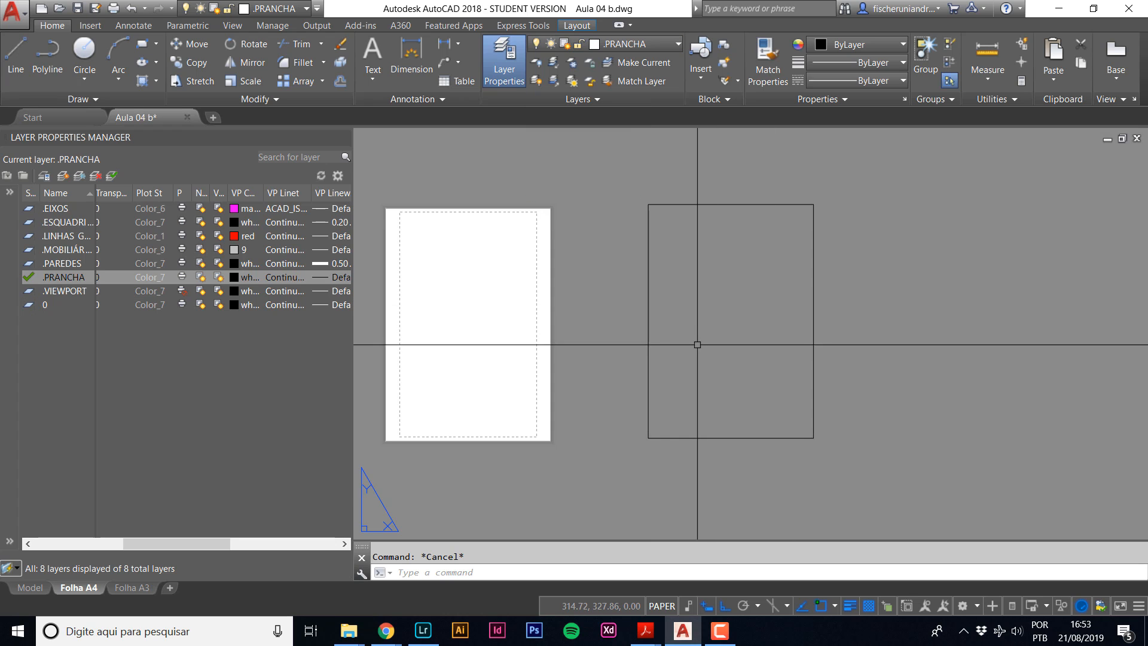
Offset the A4 sheet outline 7 mm inward to form the inner margin frame.
scroll(698, 323, up, 2)
scroll(737, 304, down, 2)
middle_drag(737, 303, 684, 317)
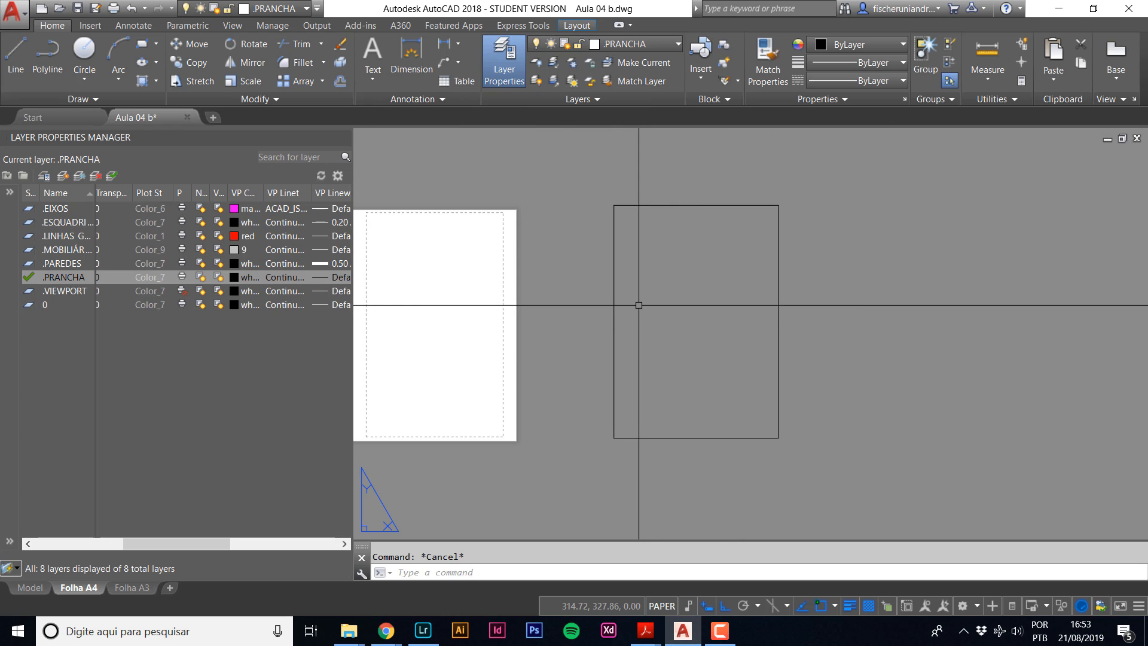
scroll(637, 311, up, 1)
scroll(641, 307, down, 1)
text(o)
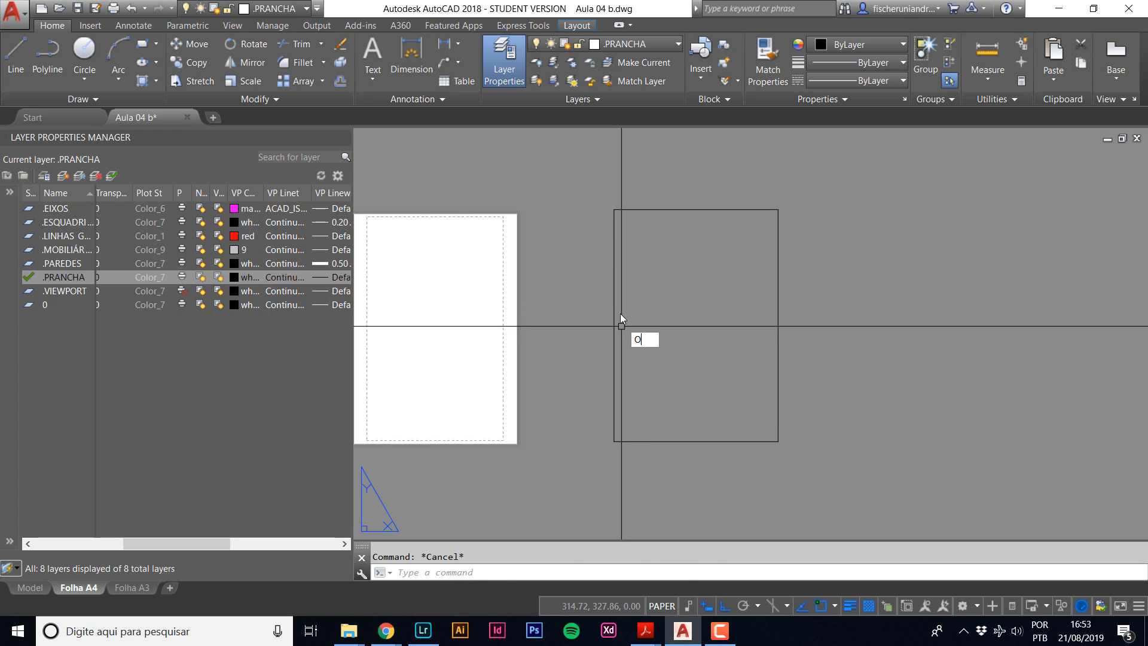
key(Return)
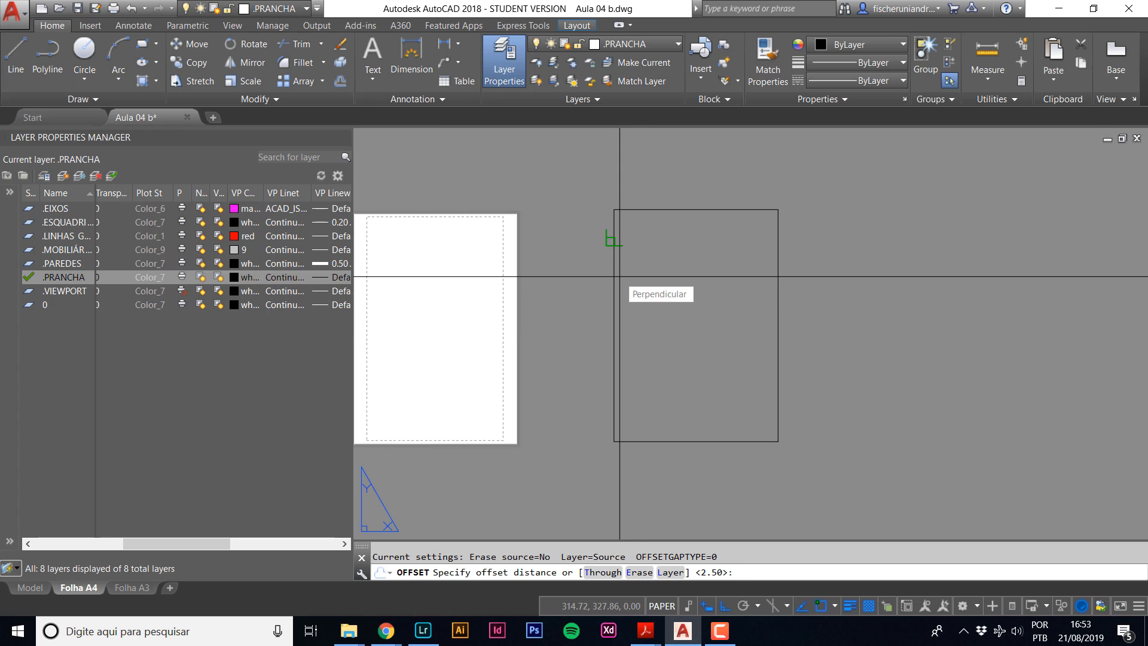
text(7)
key(Return)
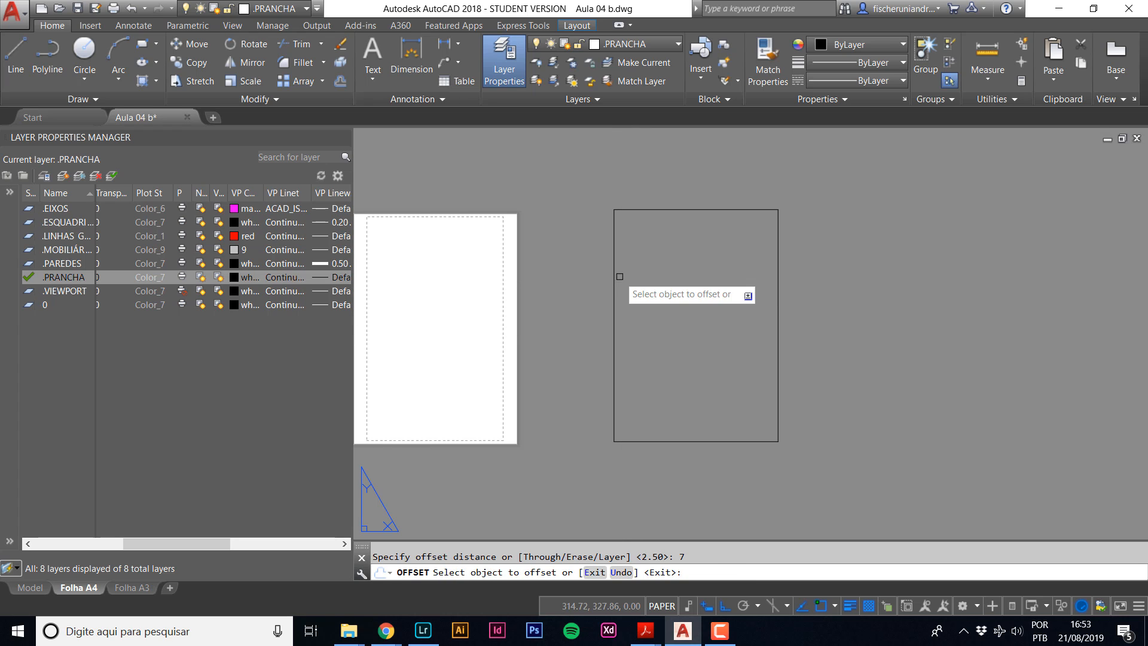
click(726, 209)
click(707, 249)
key(Escape)
scroll(661, 307, up, 2)
scroll(557, 275, down, 1)
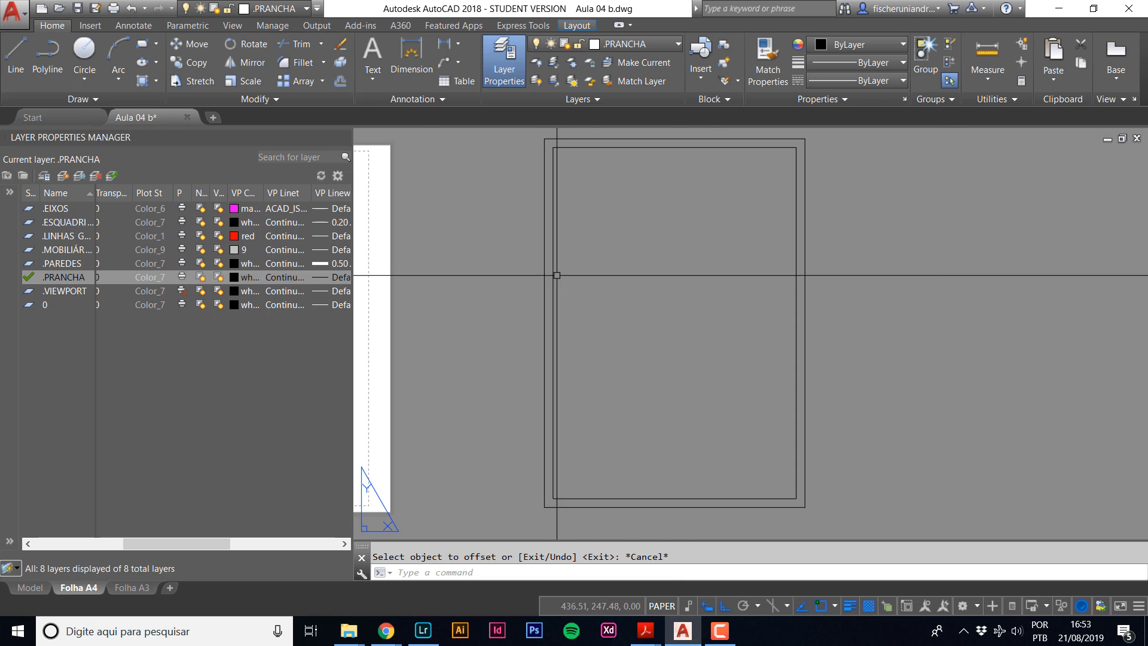
Stretch the inner frame's left edge so it sits 25 mm inside the sheet outline as the binding margin.
click(553, 263)
click(553, 322)
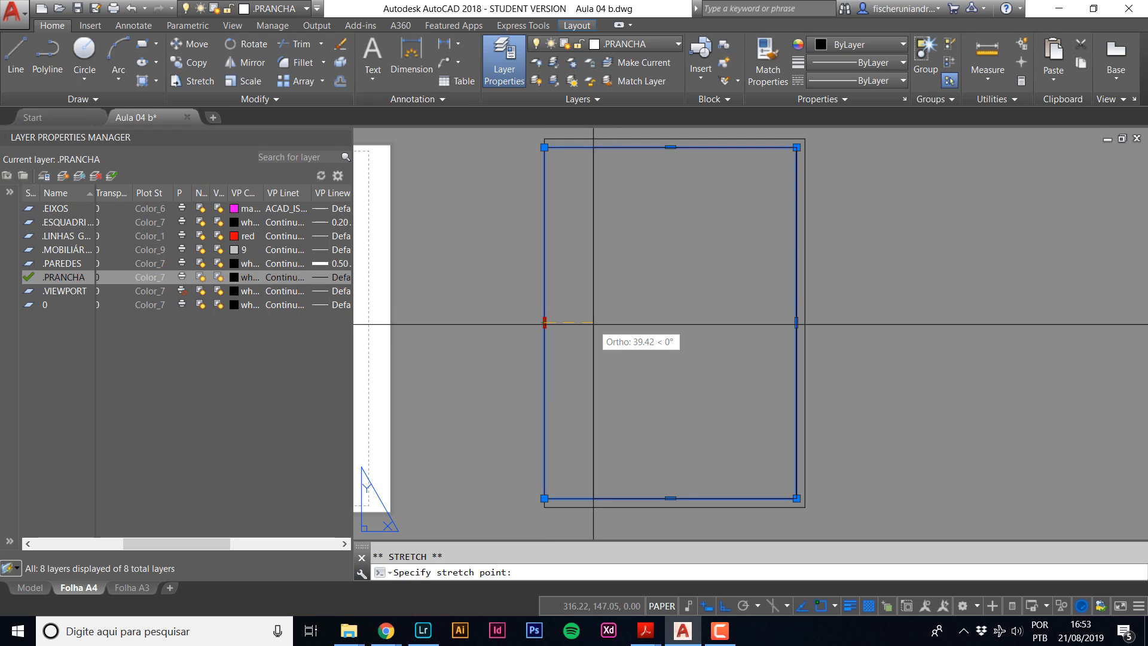
text(25)
key(Return)
scroll(582, 302, down, 1)
key(Escape)
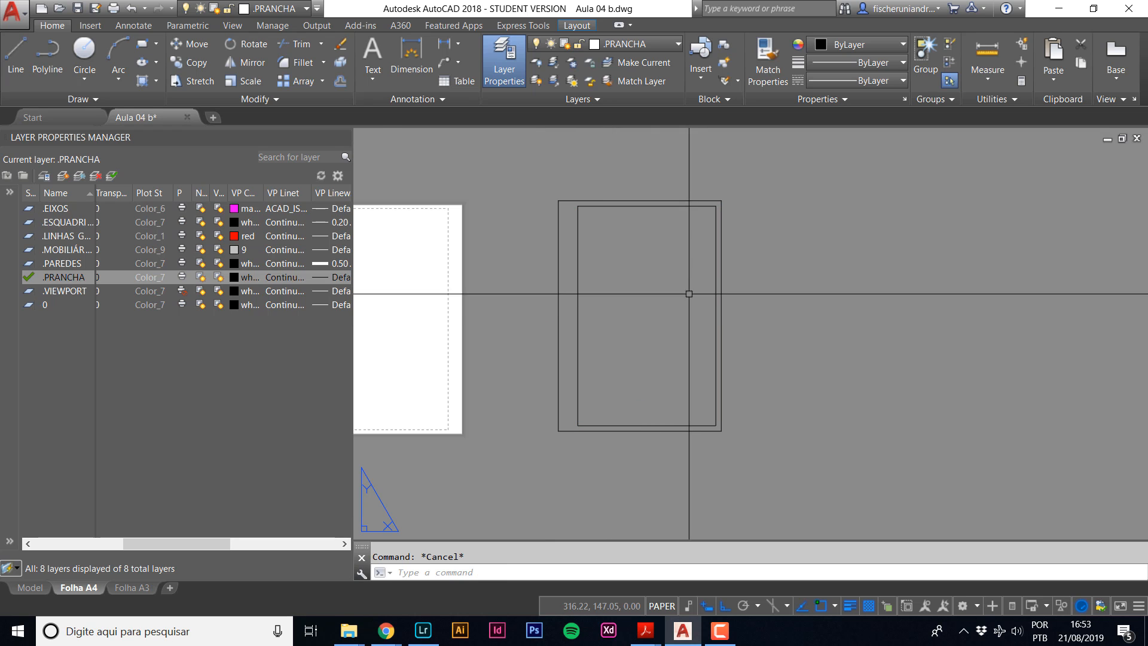
Draw a 178 x 30 mm rectangle from the inner frame's bottom-left corner as the title block.
middle_drag(677, 308, 640, 341)
scroll(615, 464, up, 2)
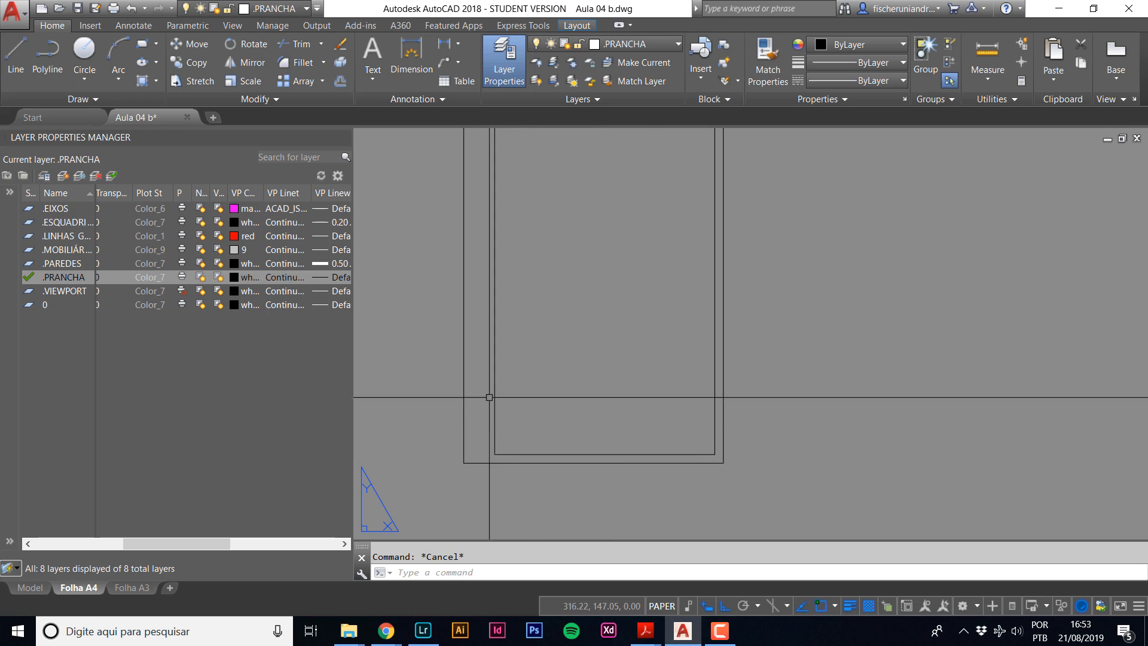
text(rec)
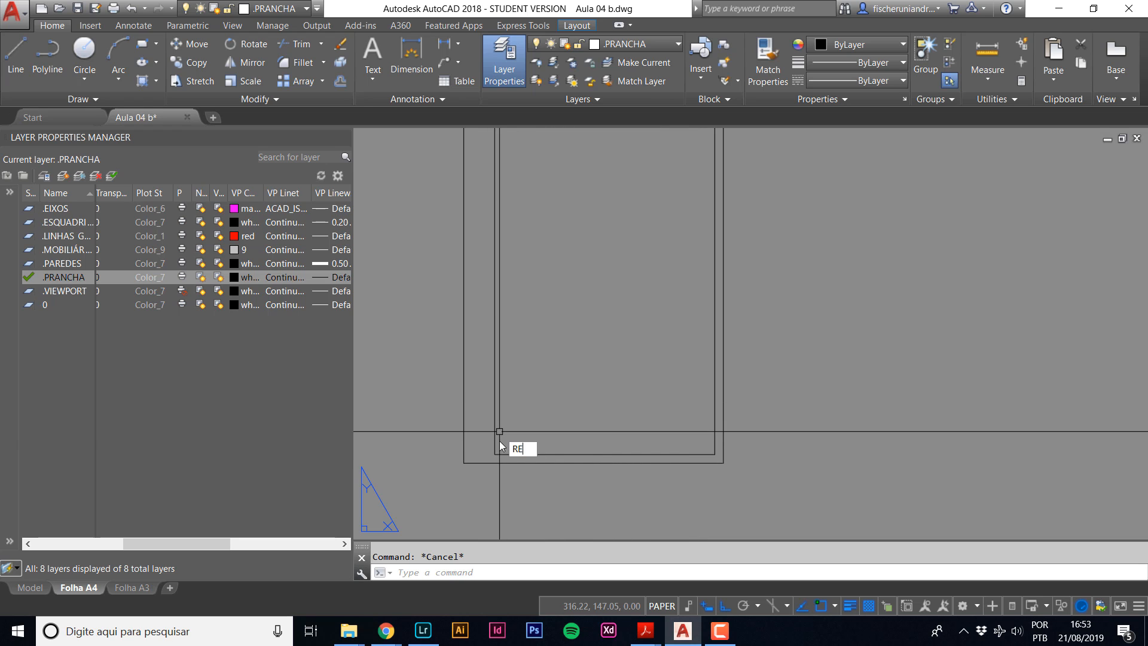
key(Return)
click(495, 454)
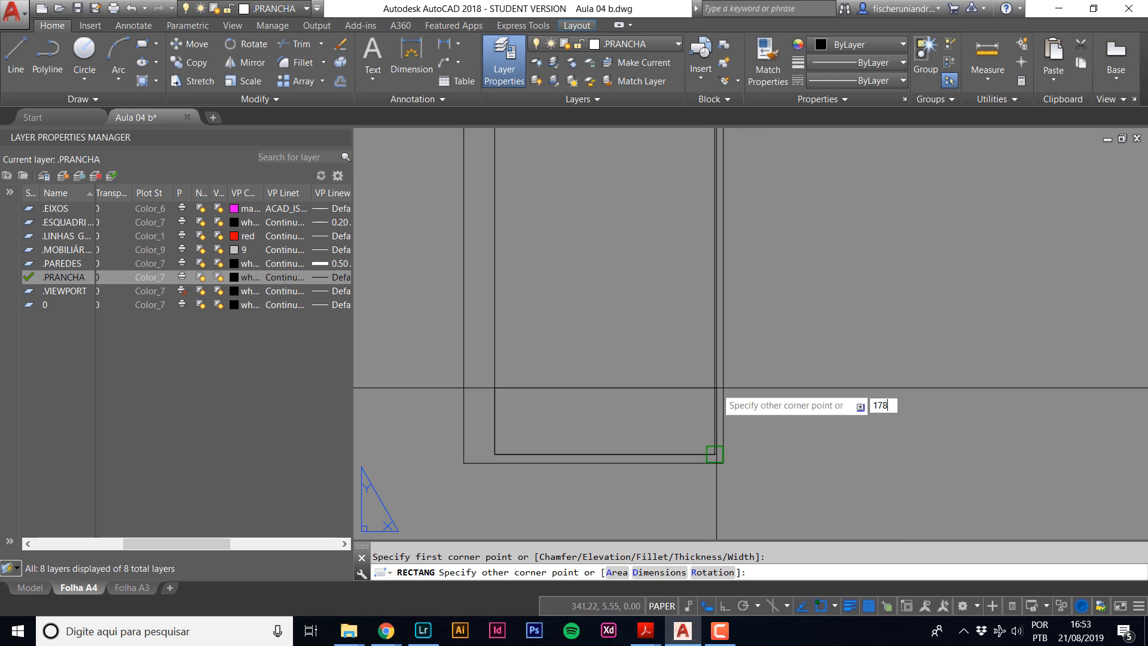
text(3)
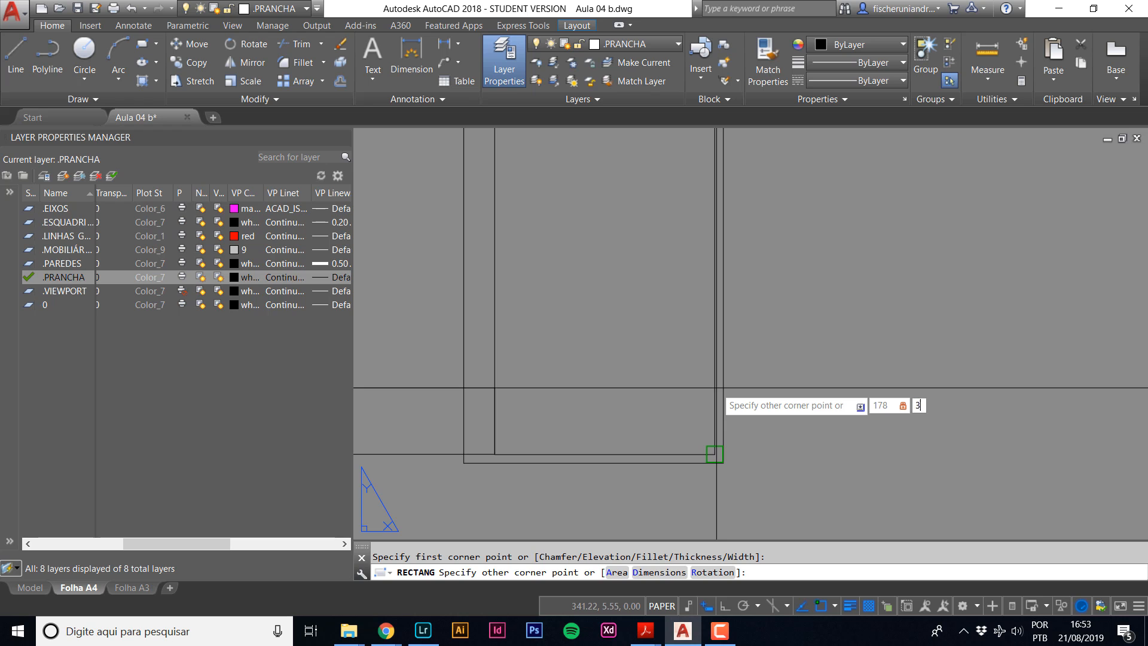
text(0)
key(Return)
scroll(682, 434, down, 2)
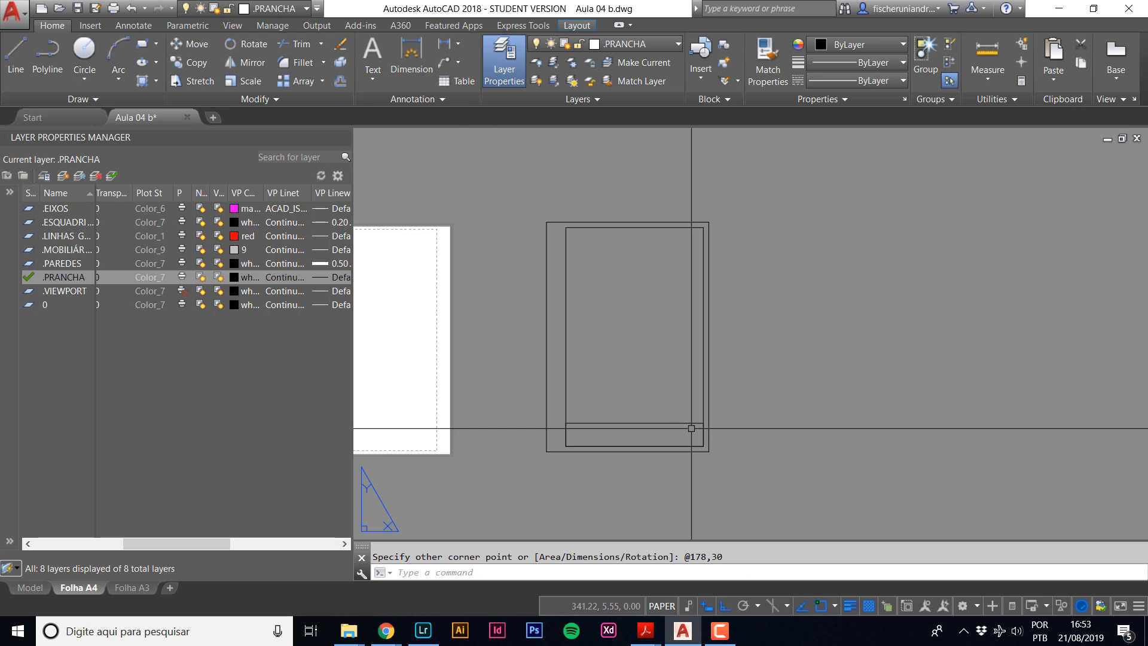
click(662, 429)
click(639, 406)
scroll(633, 420, up, 2)
key(Escape)
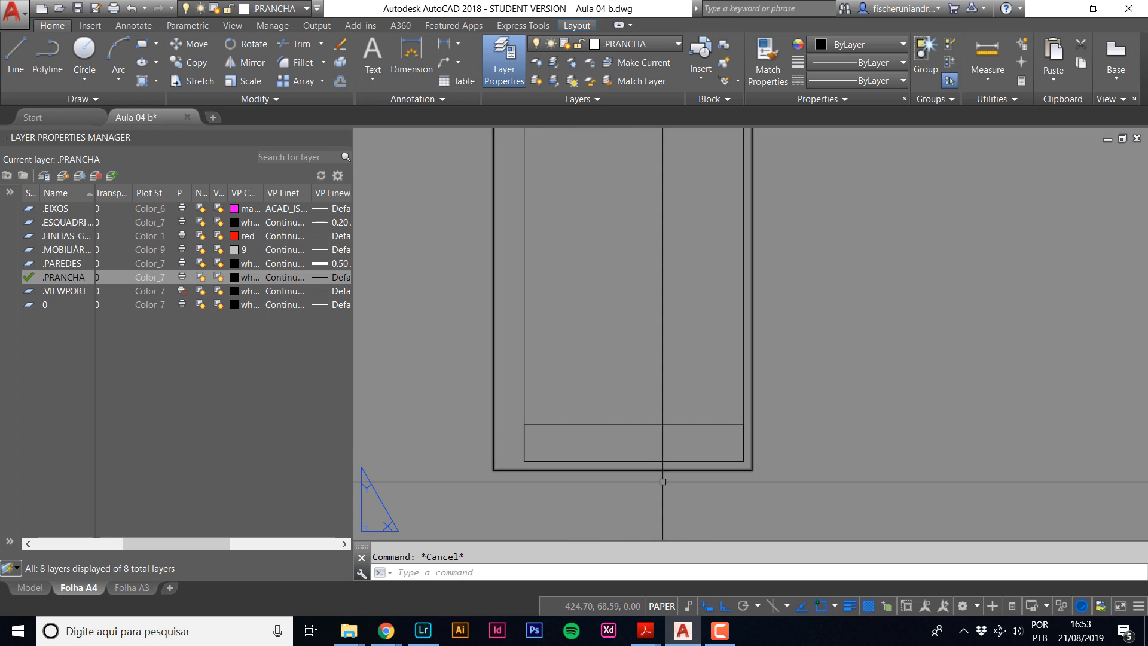
Stretch the title block rectangle's top edge upward by 10 mm.
middle_drag(621, 450, 585, 503)
click(746, 491)
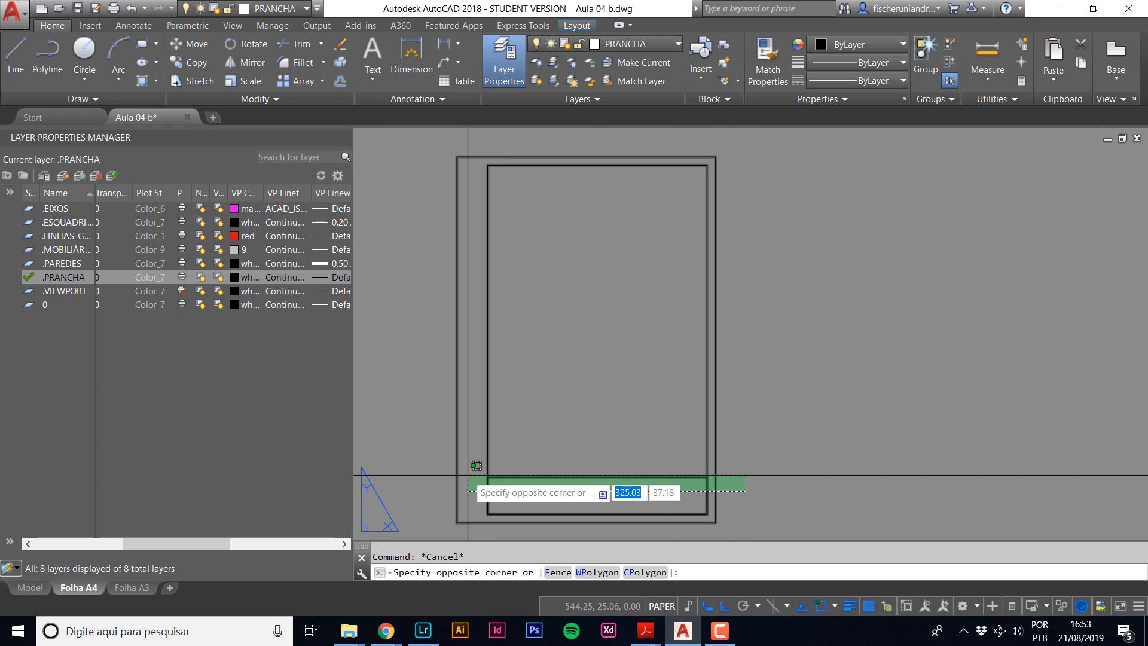
click(467, 470)
text(s)
key(space)
click(419, 404)
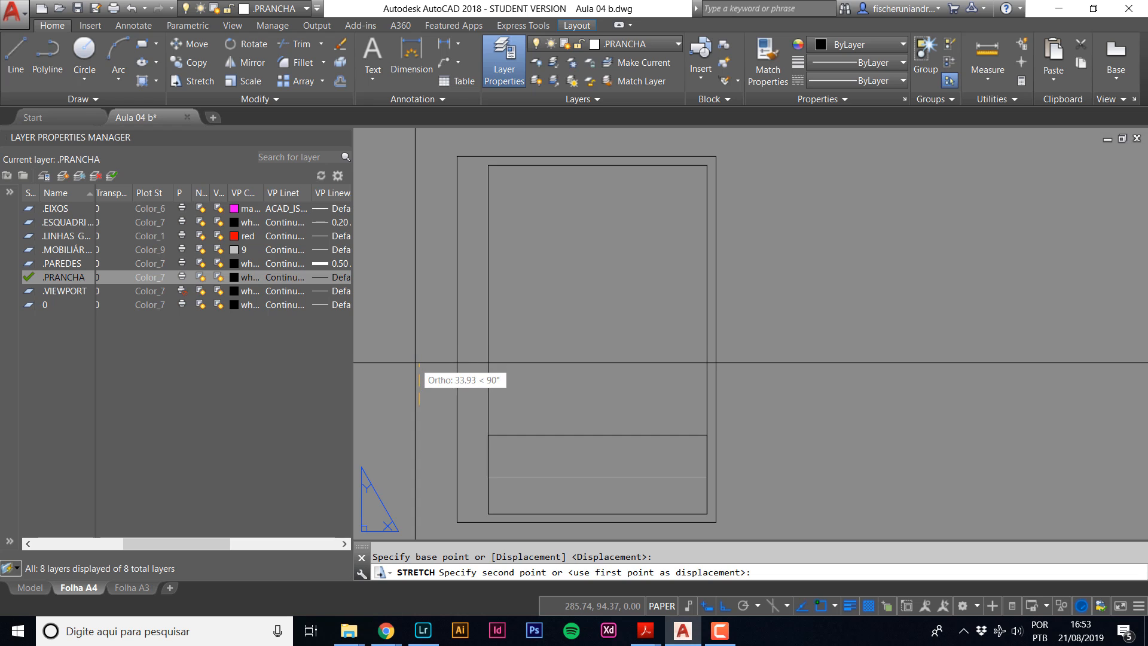
text(10)
key(Return)
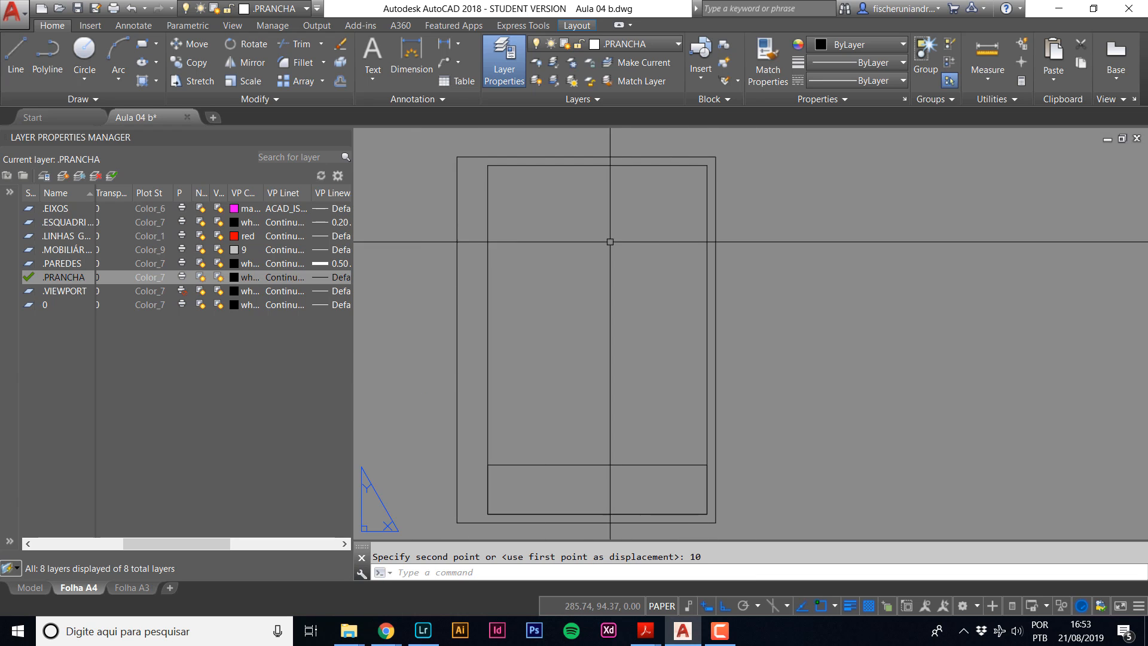
Check the width and height of the A4 sheet outline with the distance tool, starting from its top-left corner.
scroll(608, 241, down, 2)
scroll(531, 208, up, 2)
middle_drag(498, 183, 505, 220)
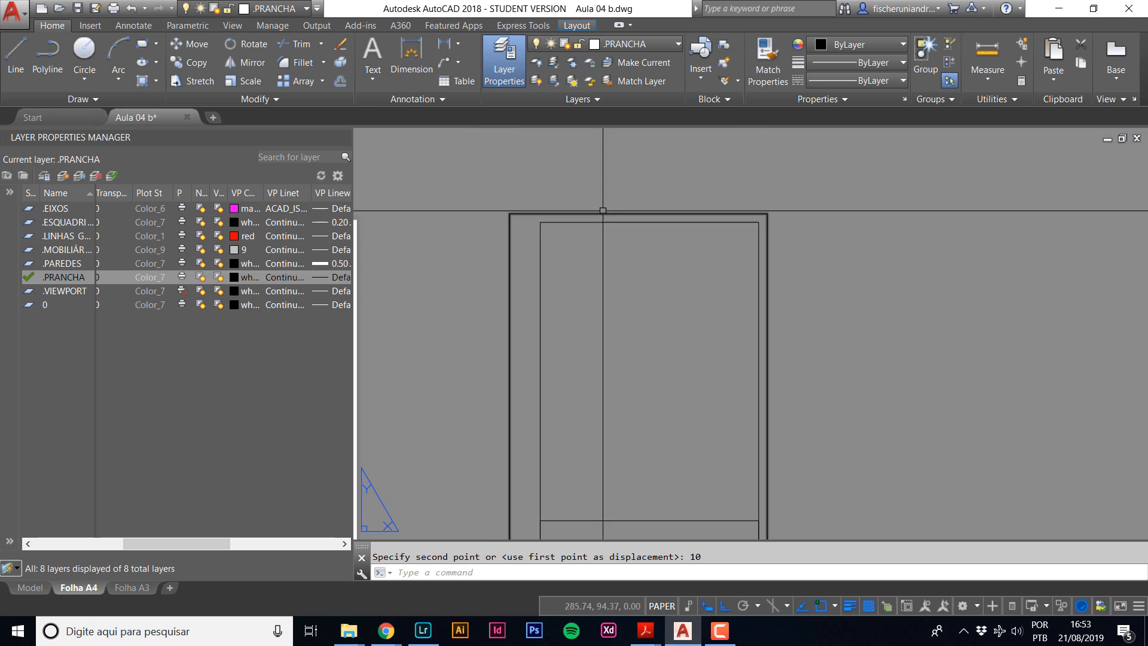
text(D)
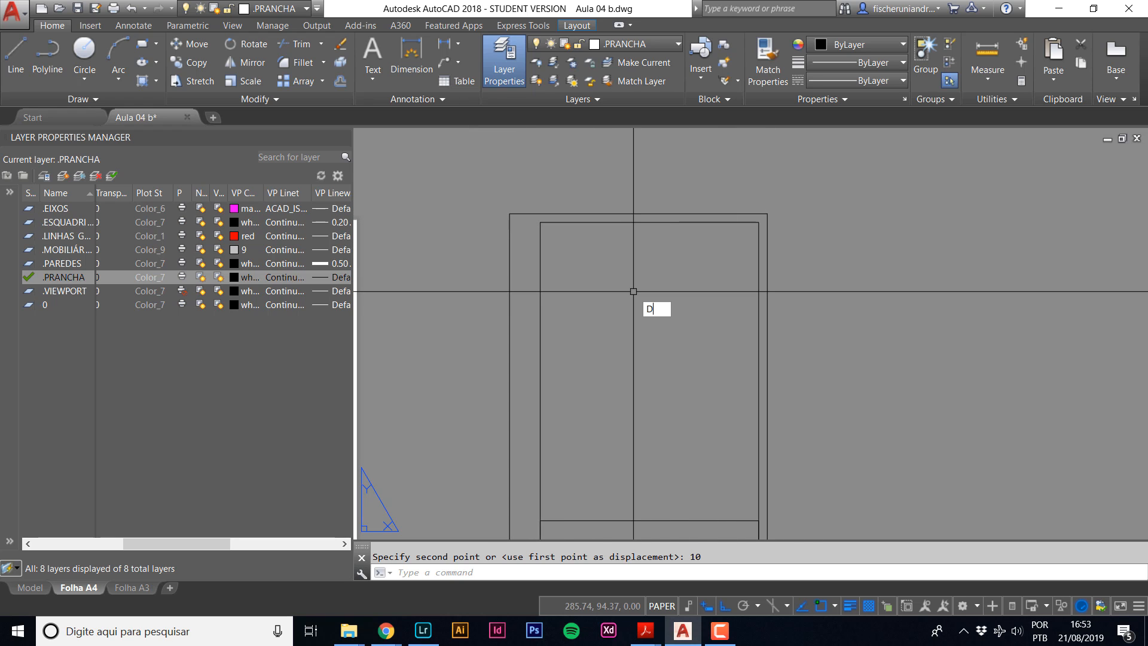
text(I)
key(Return)
click(509, 213)
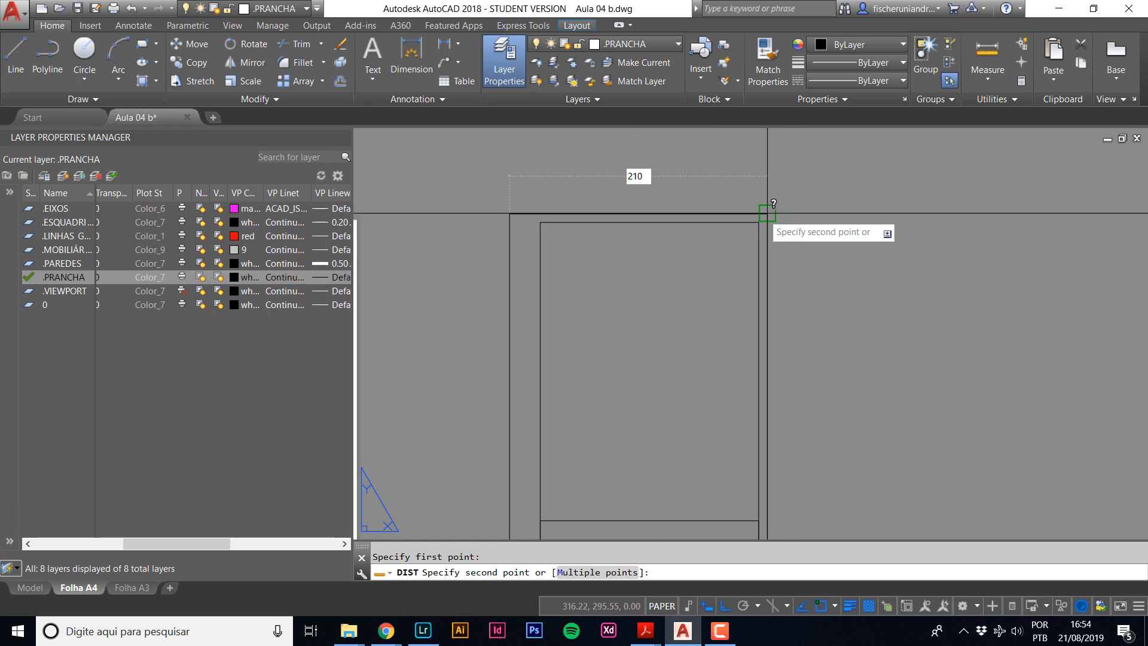
scroll(550, 257, down, 2)
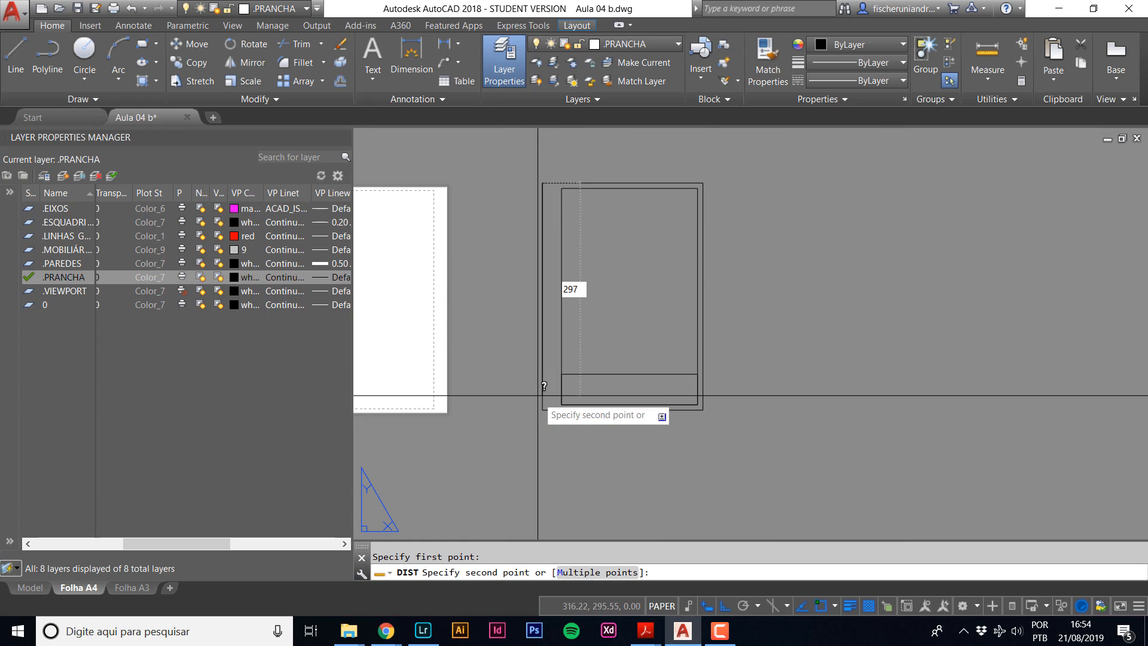
key(Escape)
Measure the right margin between the sheet outline and the inner frame.
scroll(614, 375, up, 3)
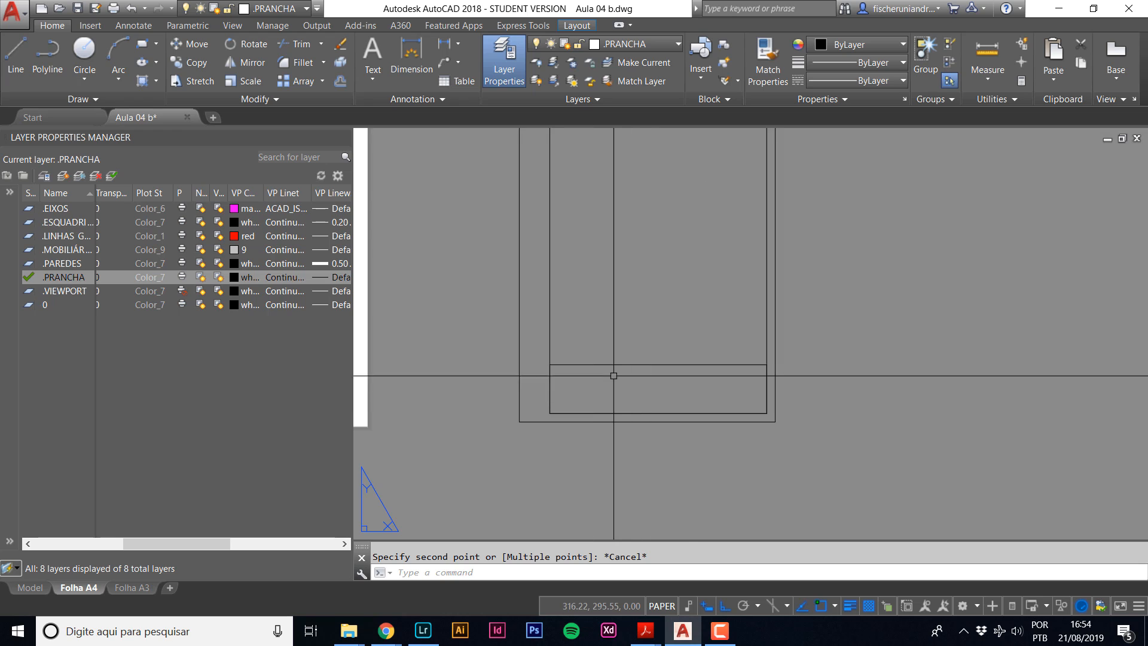
middle_drag(749, 385, 669, 423)
text(di)
key(Return)
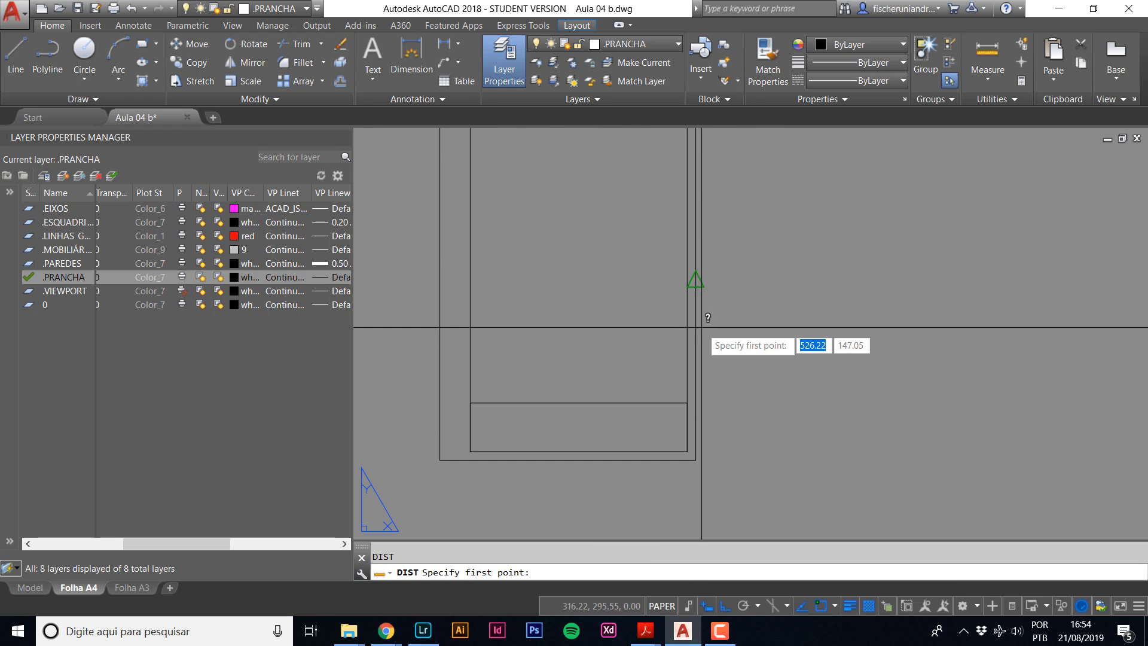
click(695, 279)
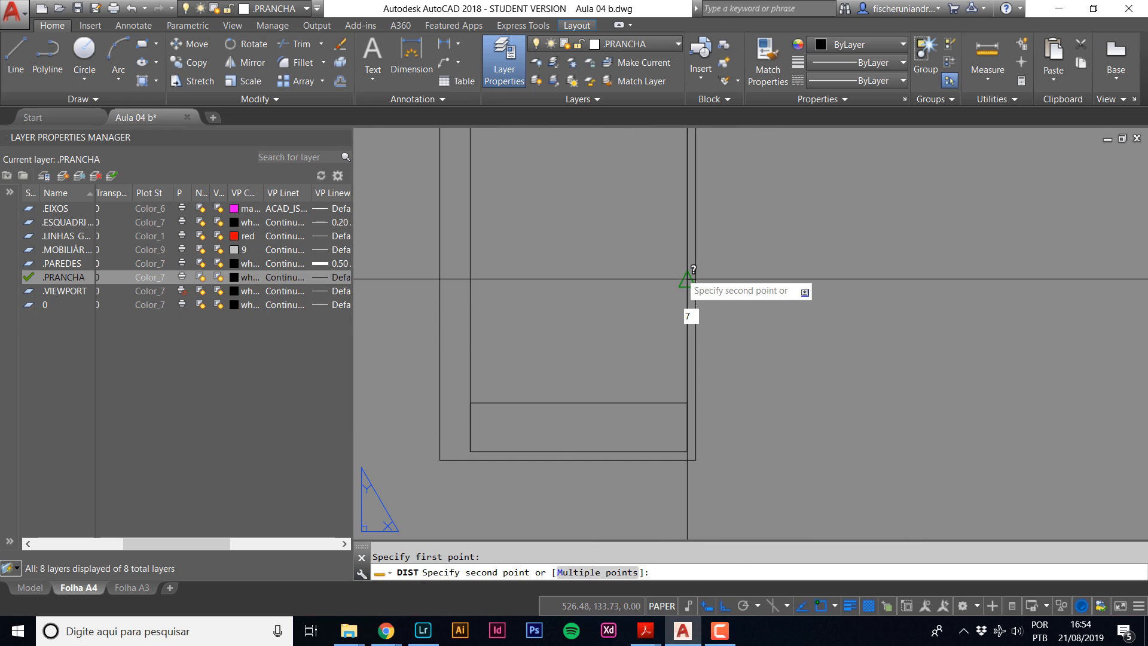
key(Escape)
Make .VIEWPORT the current layer.
scroll(687, 279, down, 5)
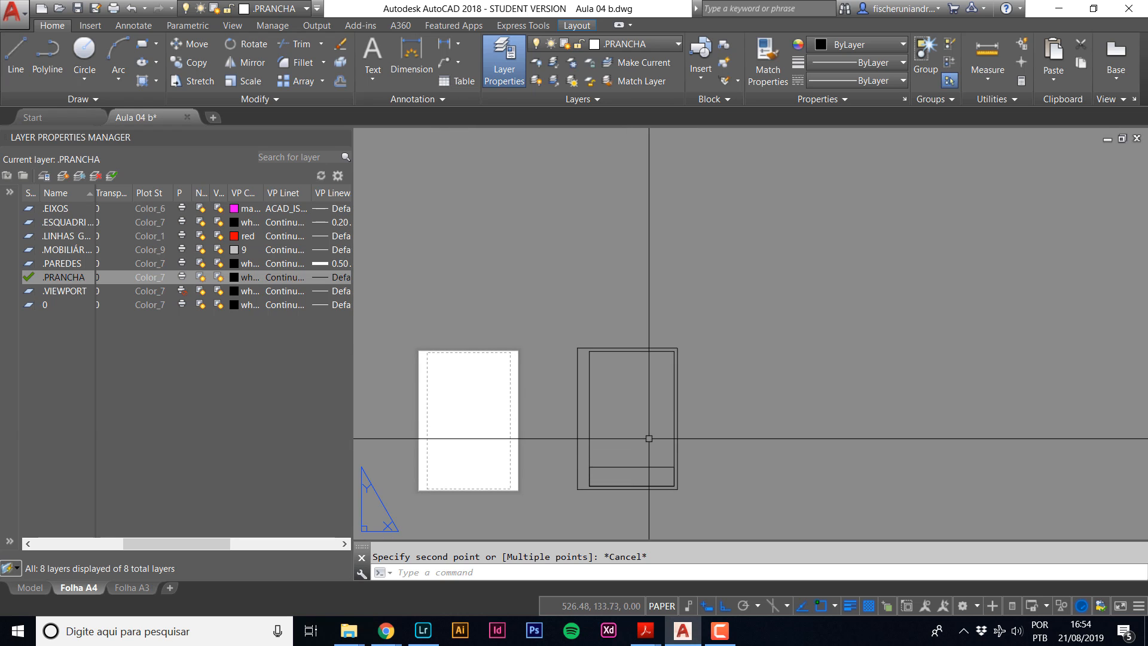
scroll(649, 473, up, 2)
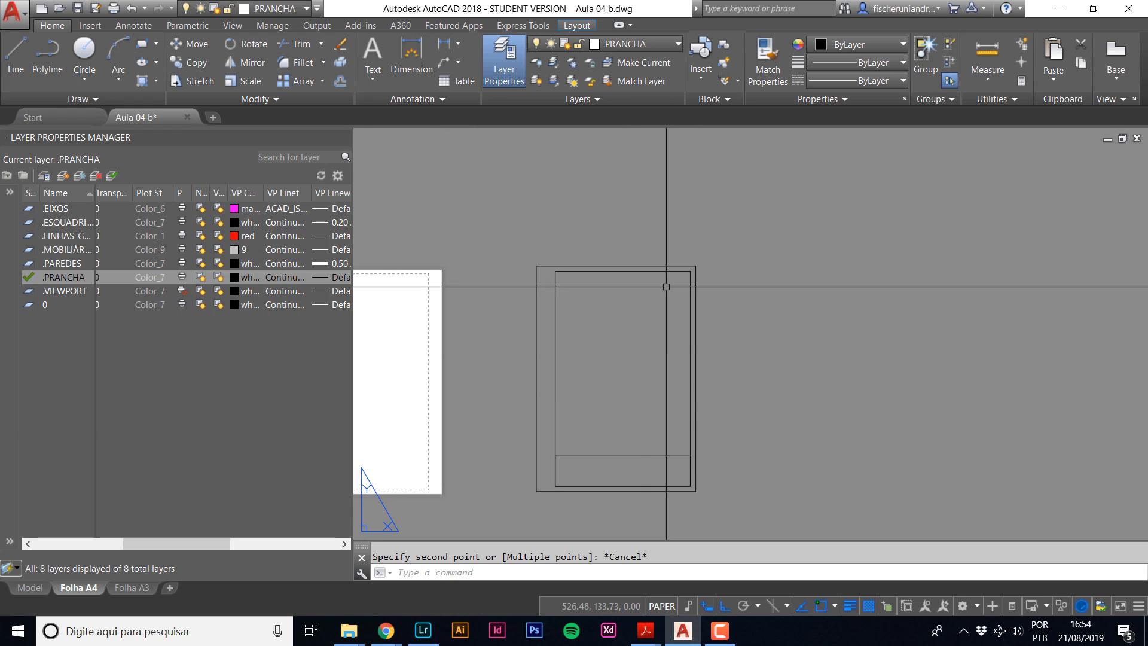
click(641, 44)
click(626, 170)
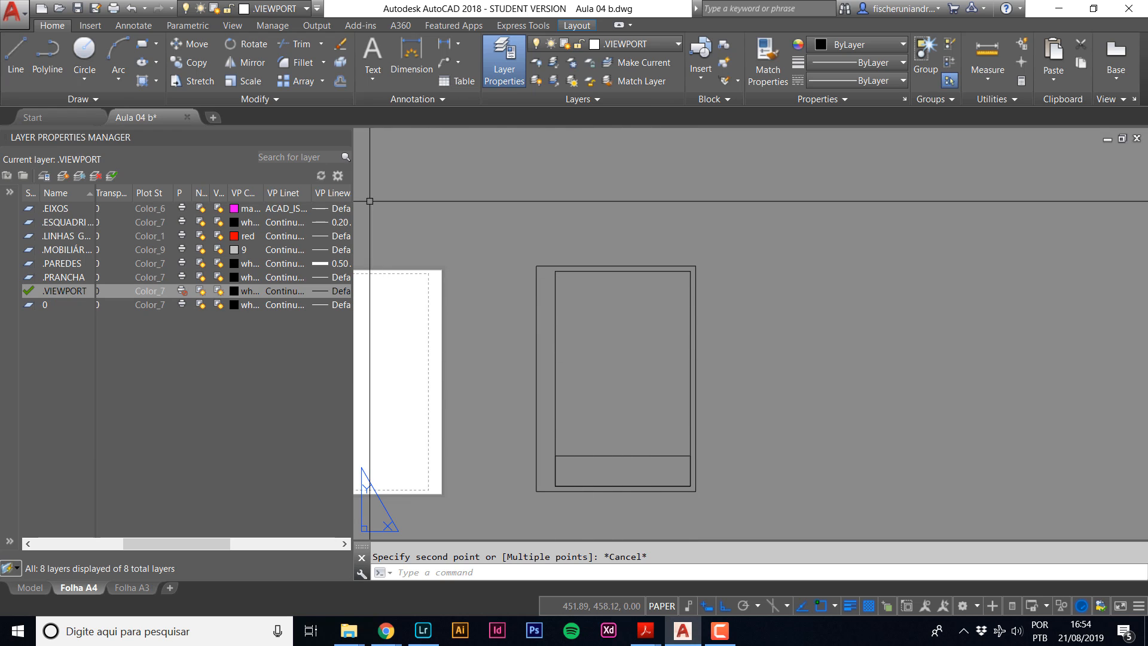
Create a viewport with MVIEW from the inner frame's top-left corner to the title block's top-right corner, and delete it again.
text(mv)
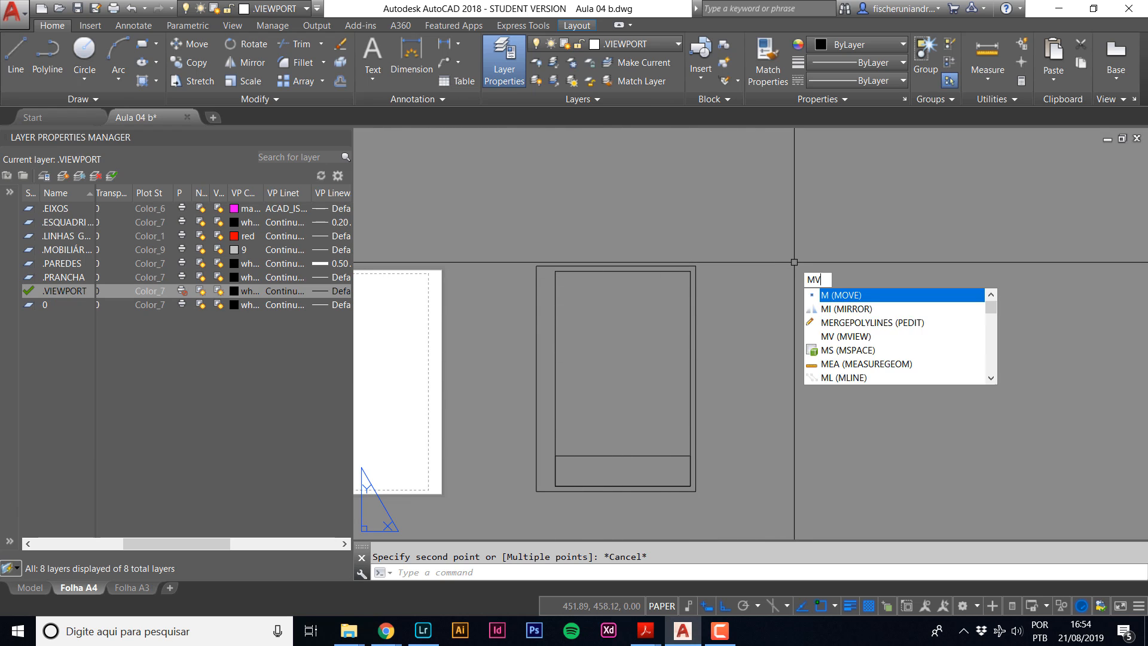
key(Return)
click(555, 271)
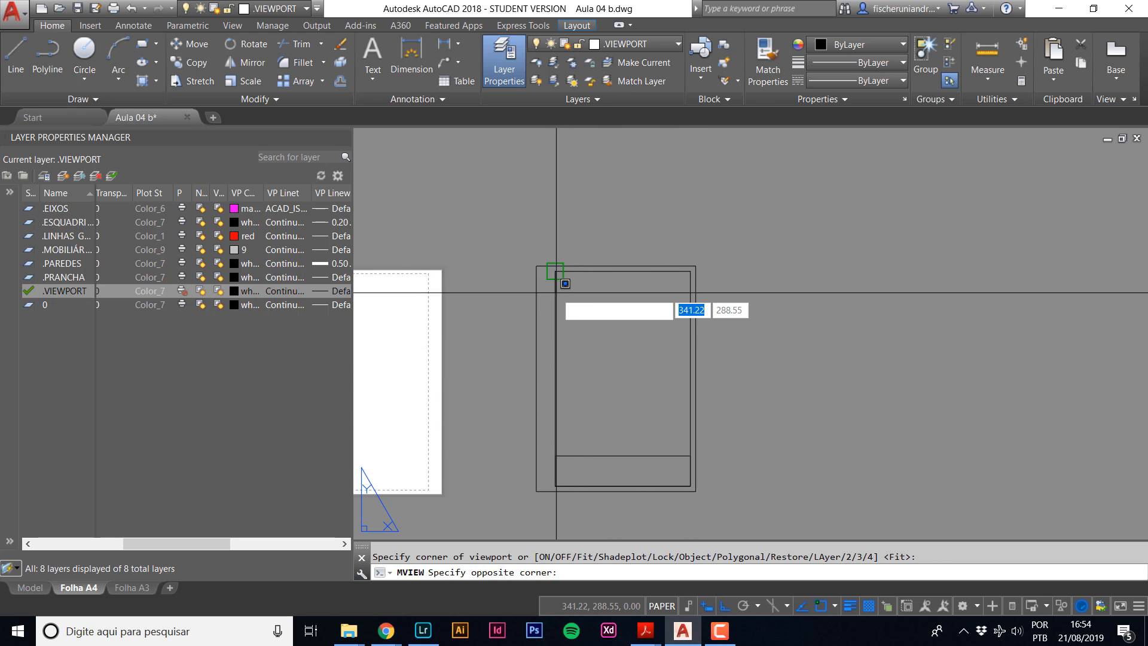
click(691, 455)
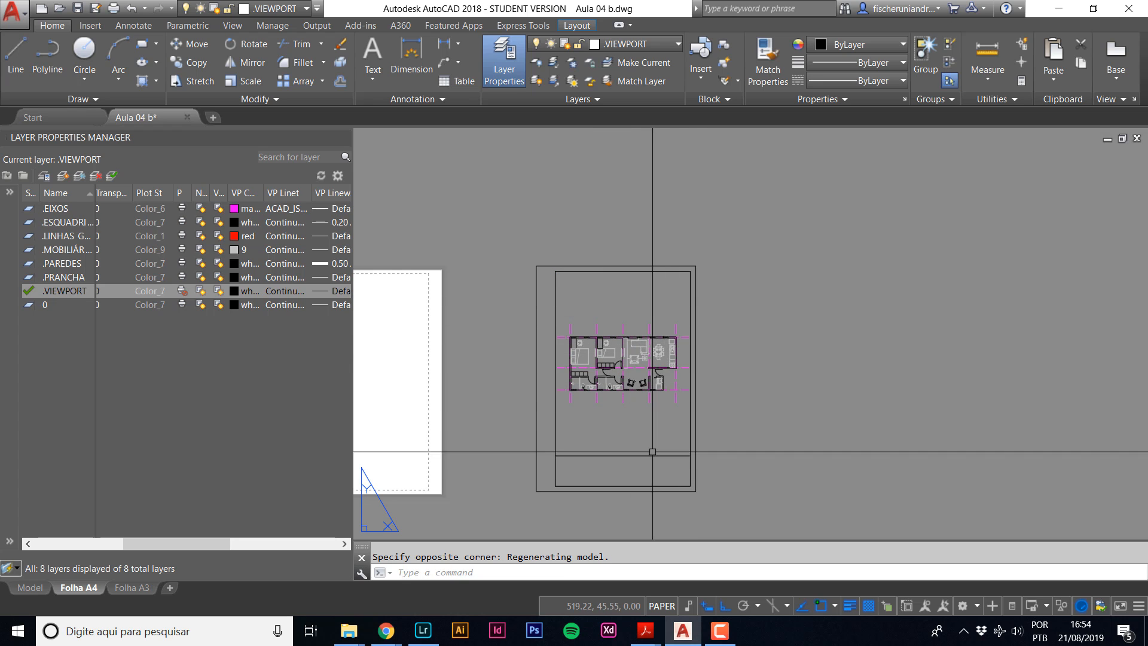
click(690, 448)
key(Delete)
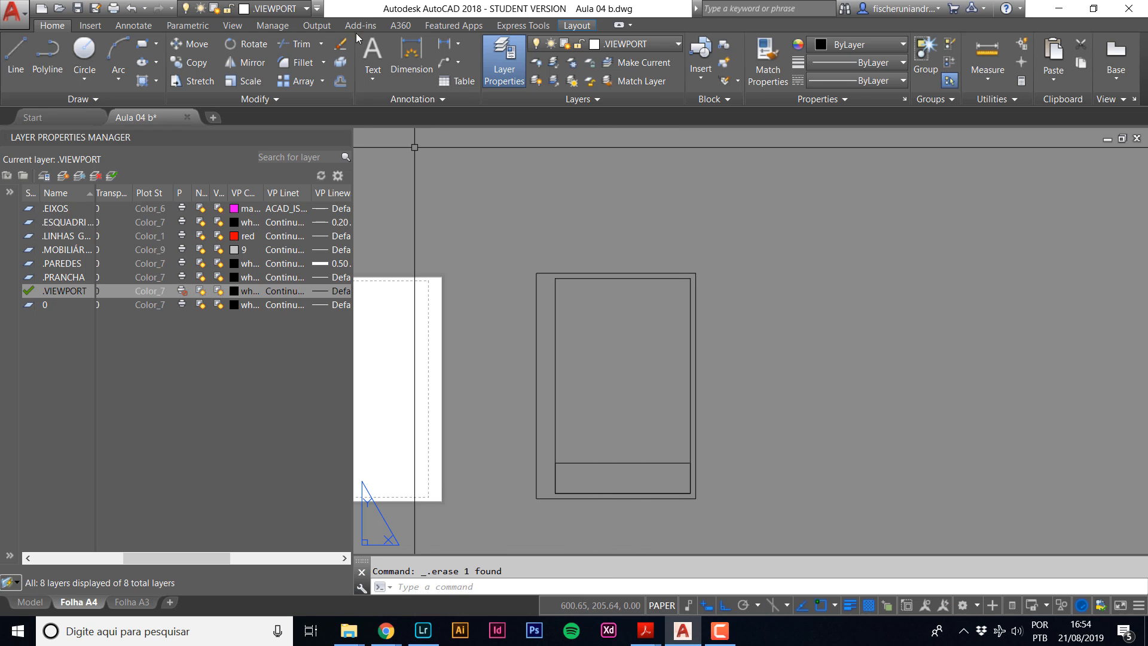
Preview the standard viewport arrangements, from Two: Horizontal through the three-viewport layouts to Four: Equal.
click(238, 26)
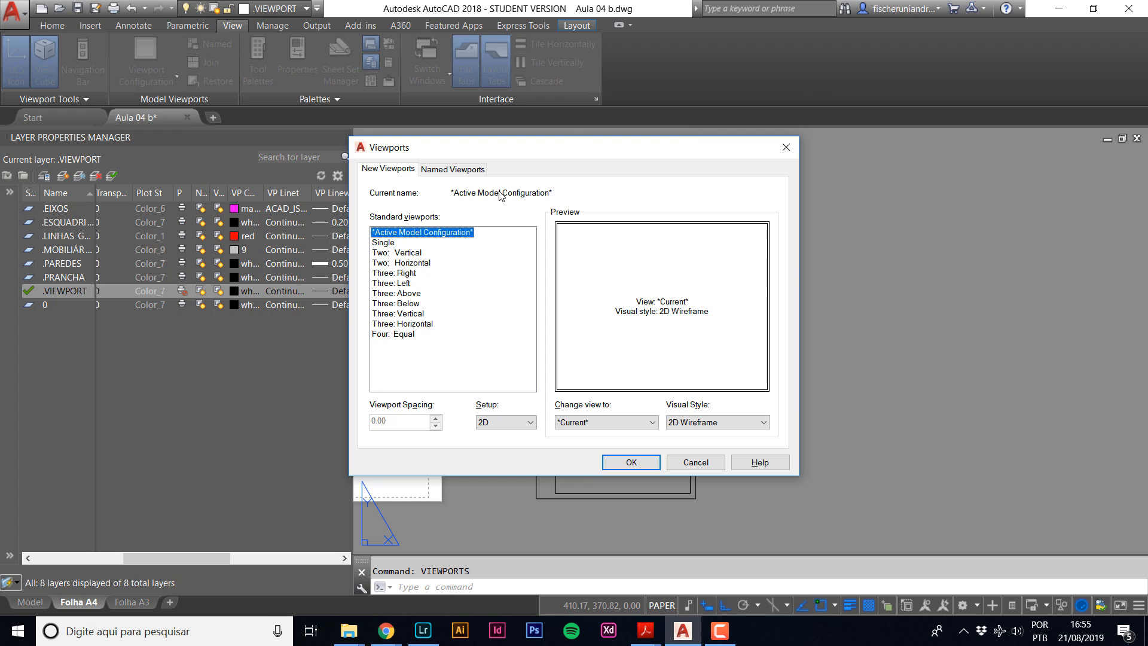
drag(574, 142, 752, 189)
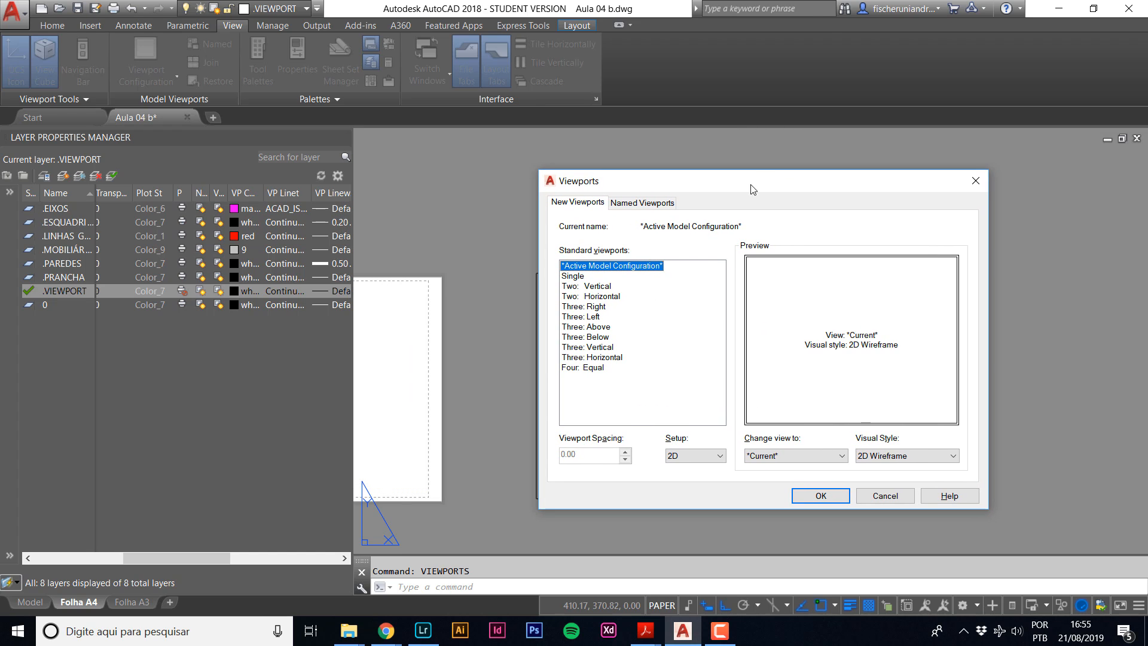
click(590, 291)
click(595, 299)
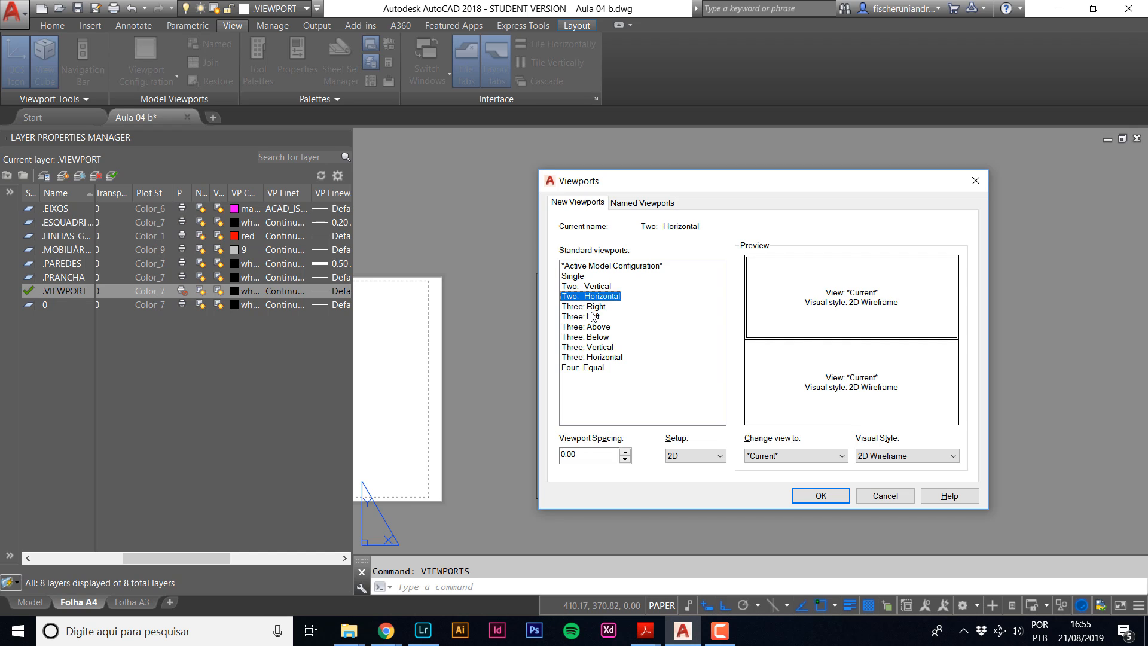
click(591, 316)
click(594, 307)
click(593, 327)
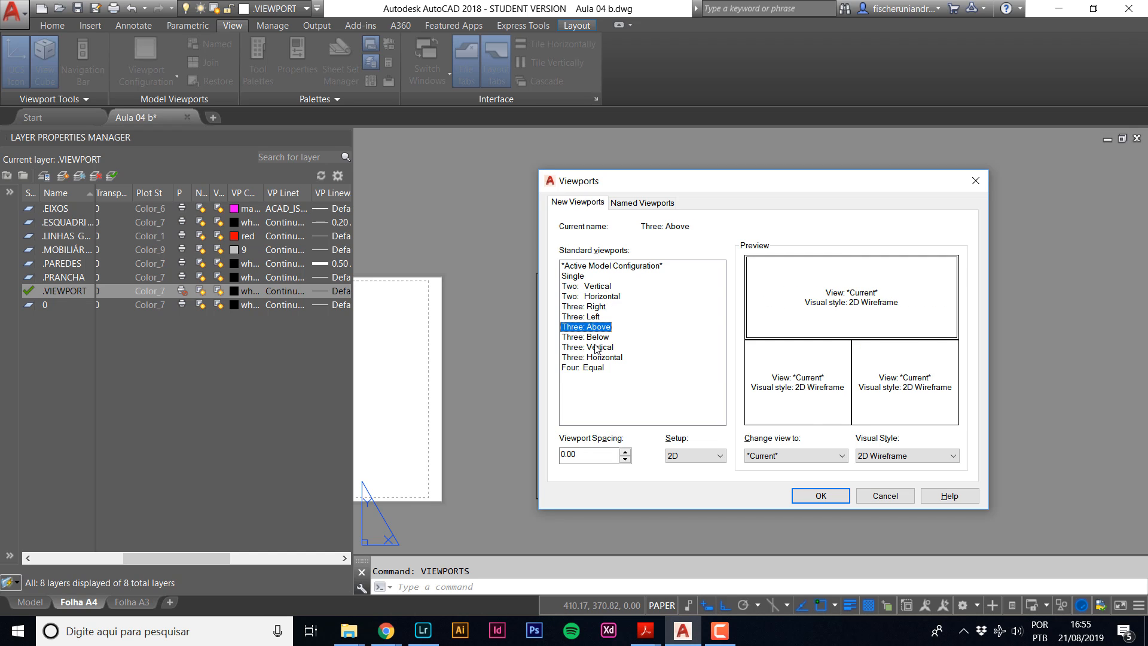
click(595, 348)
click(597, 367)
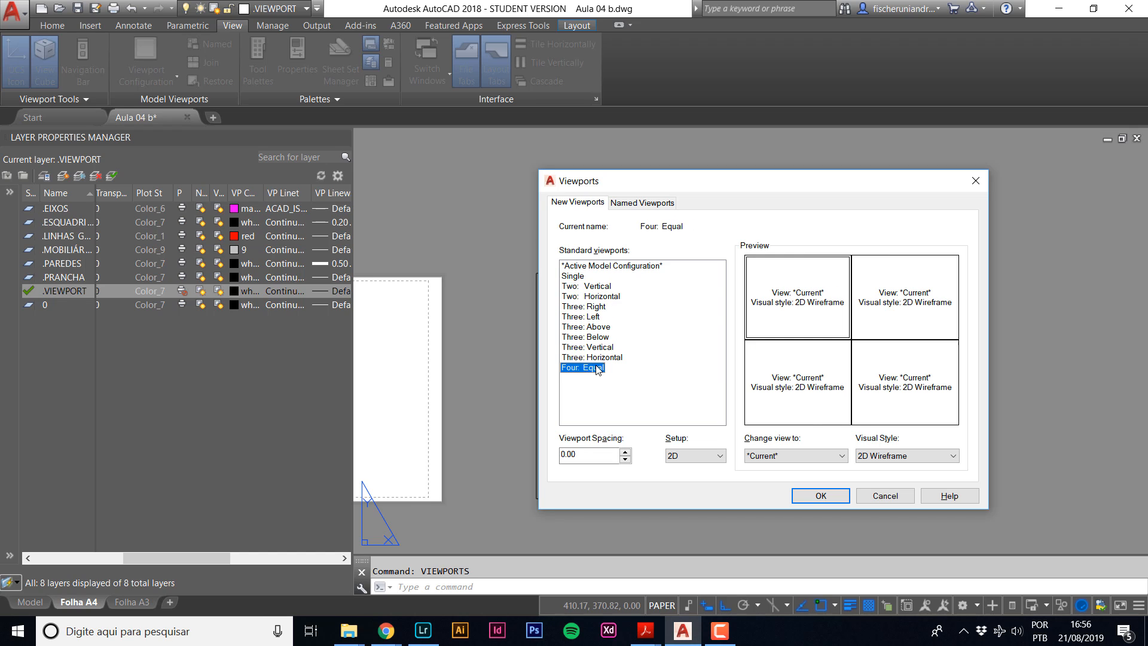
Create a Single viewport from the inner frame's top-left corner to the title block's top-right corner.
click(573, 277)
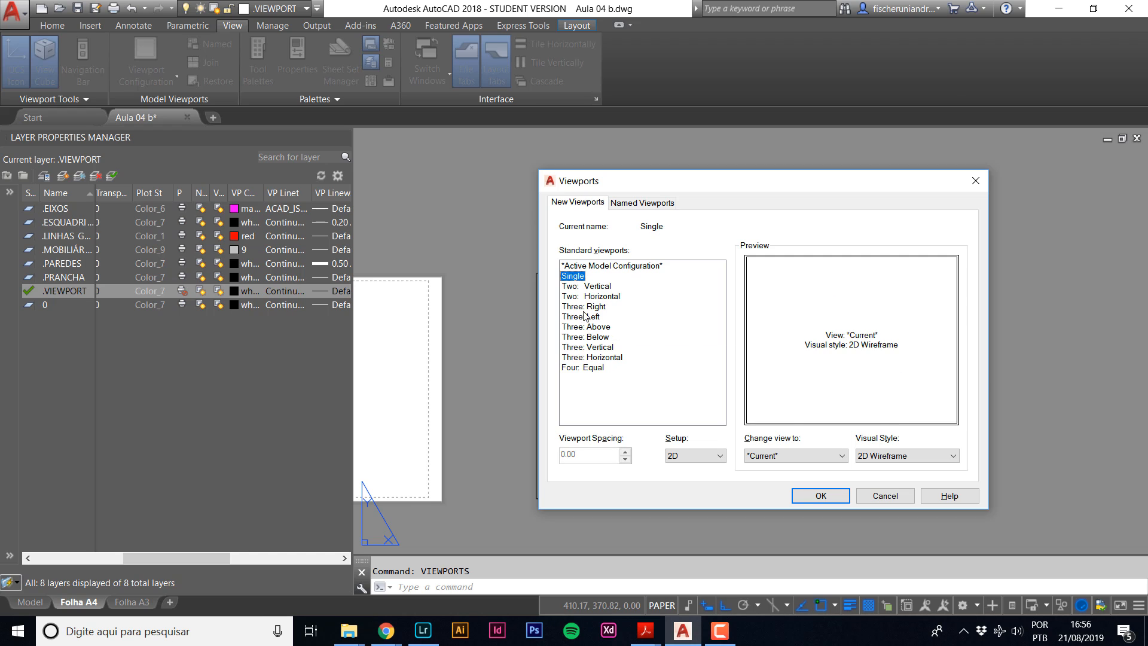
click(819, 496)
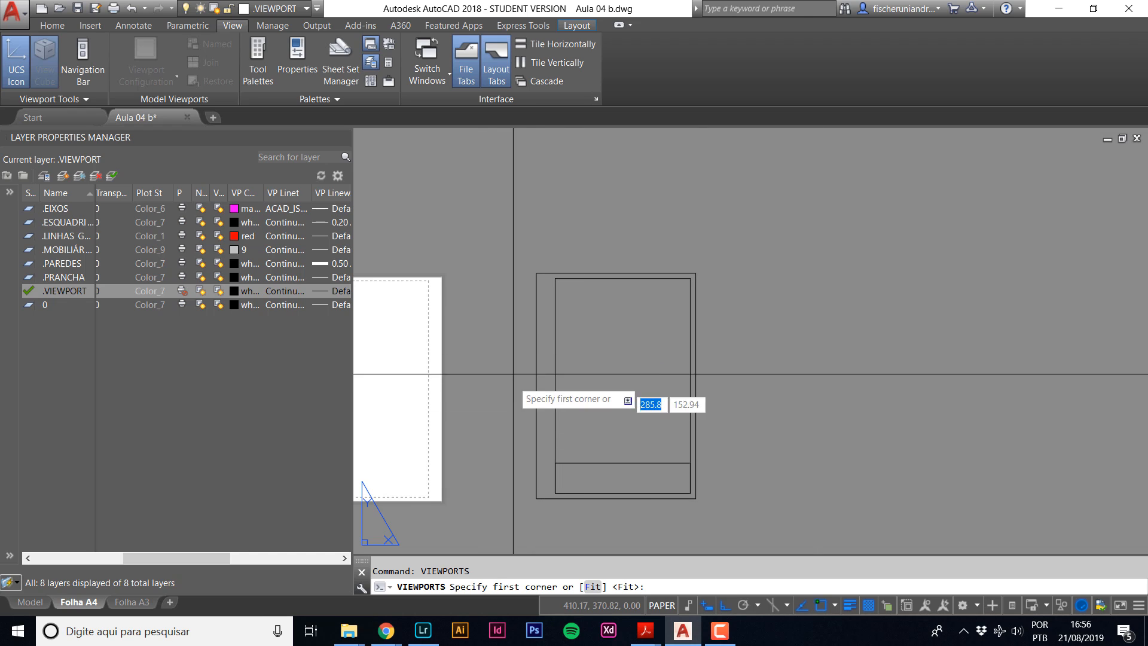
scroll(513, 372, down, 3)
scroll(533, 308, up, 5)
click(584, 220)
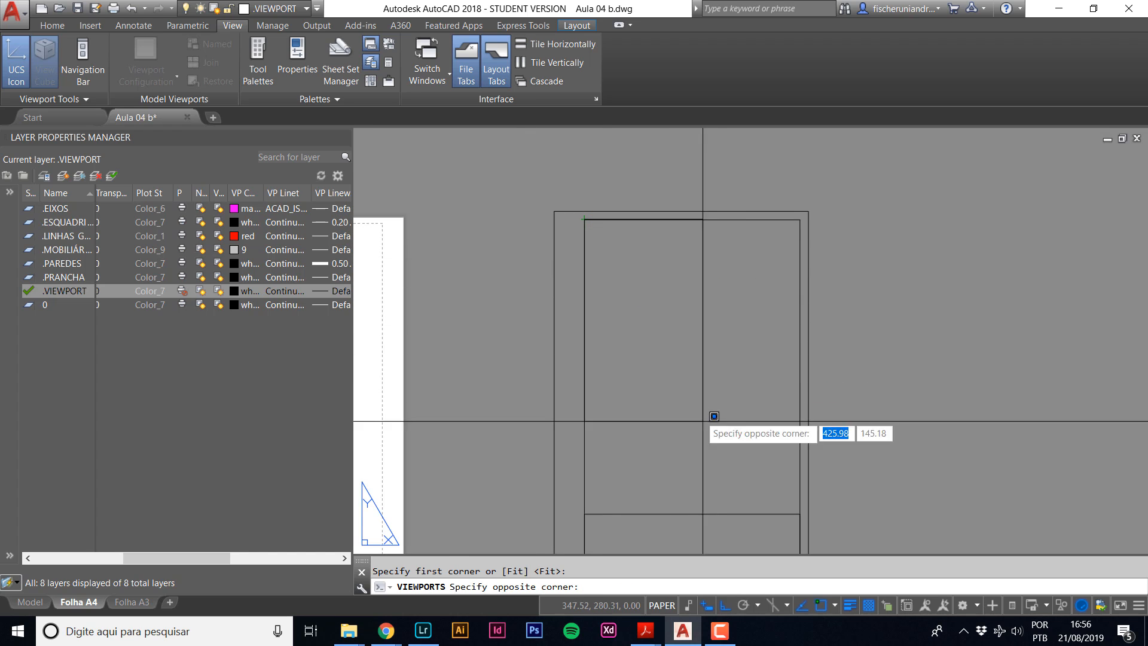
click(800, 513)
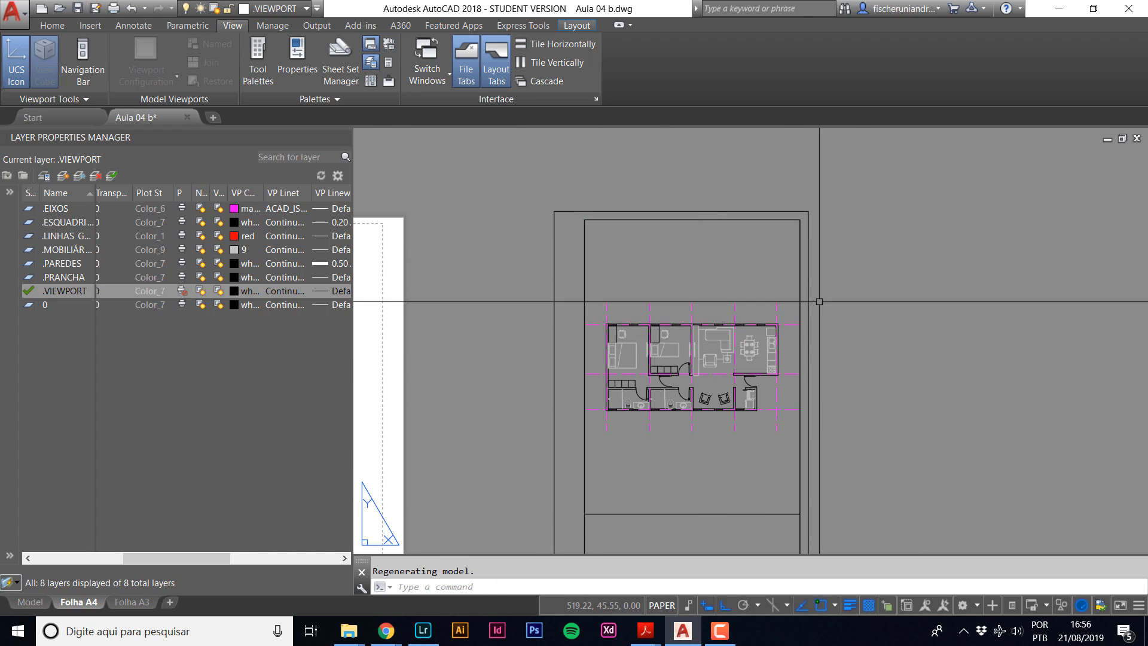
scroll(890, 274, down, 3)
scroll(687, 299, up, 2)
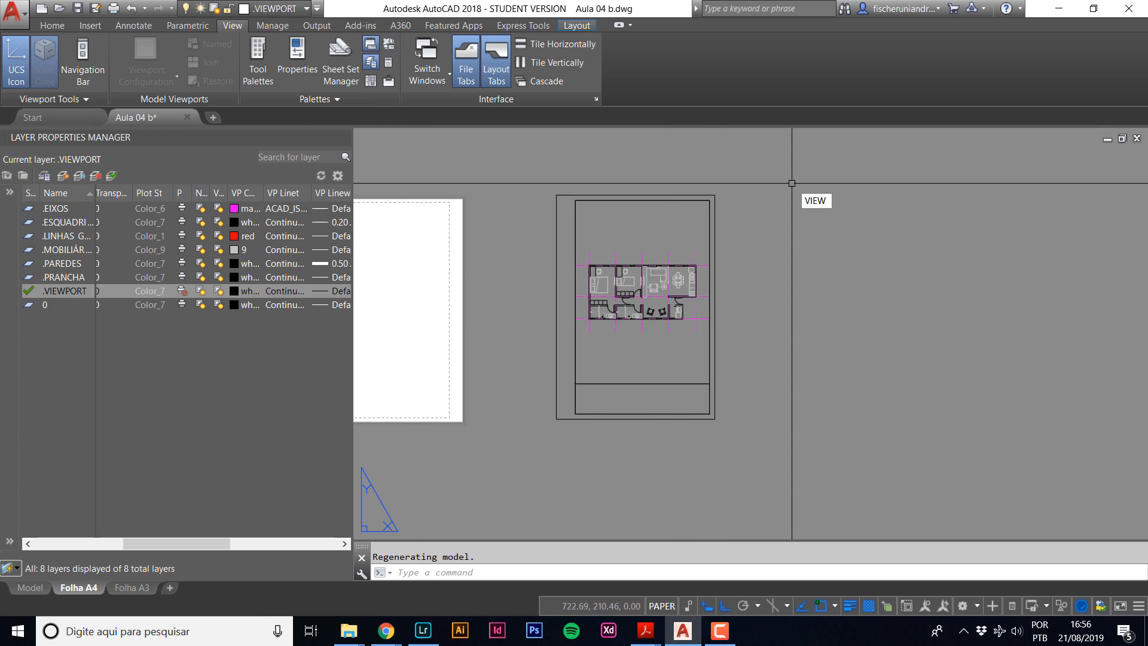
Create another viewport with VIEWPORTS in the empty area to the right of the sheet, and delete it again.
text(VIEWPORTS)
key(Return)
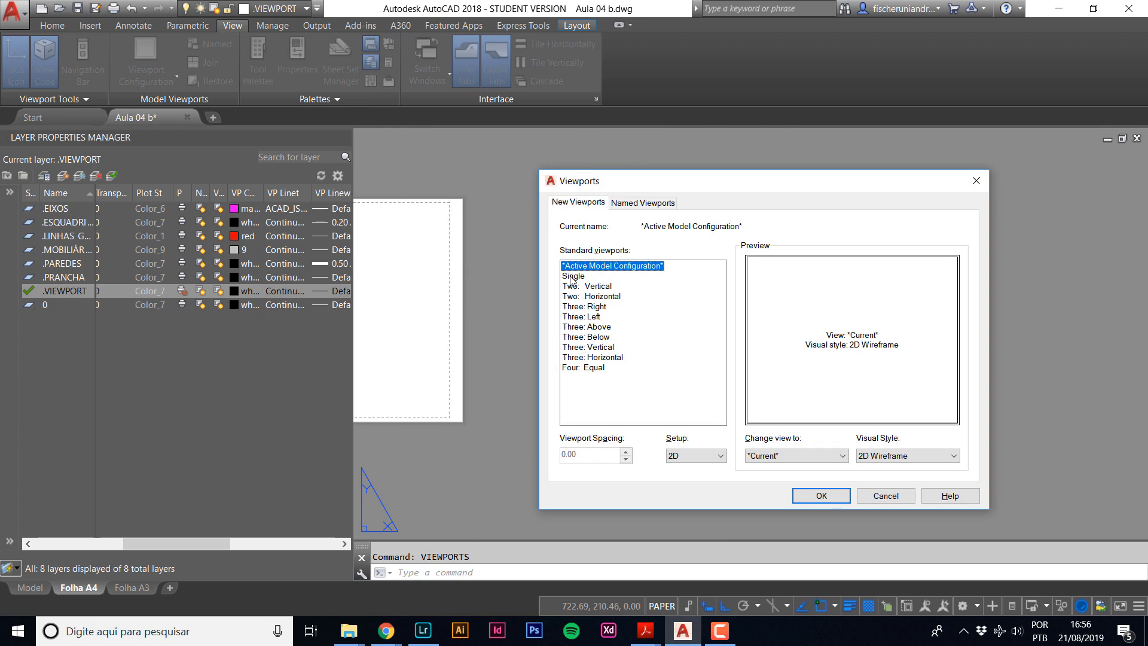
click(822, 496)
click(828, 231)
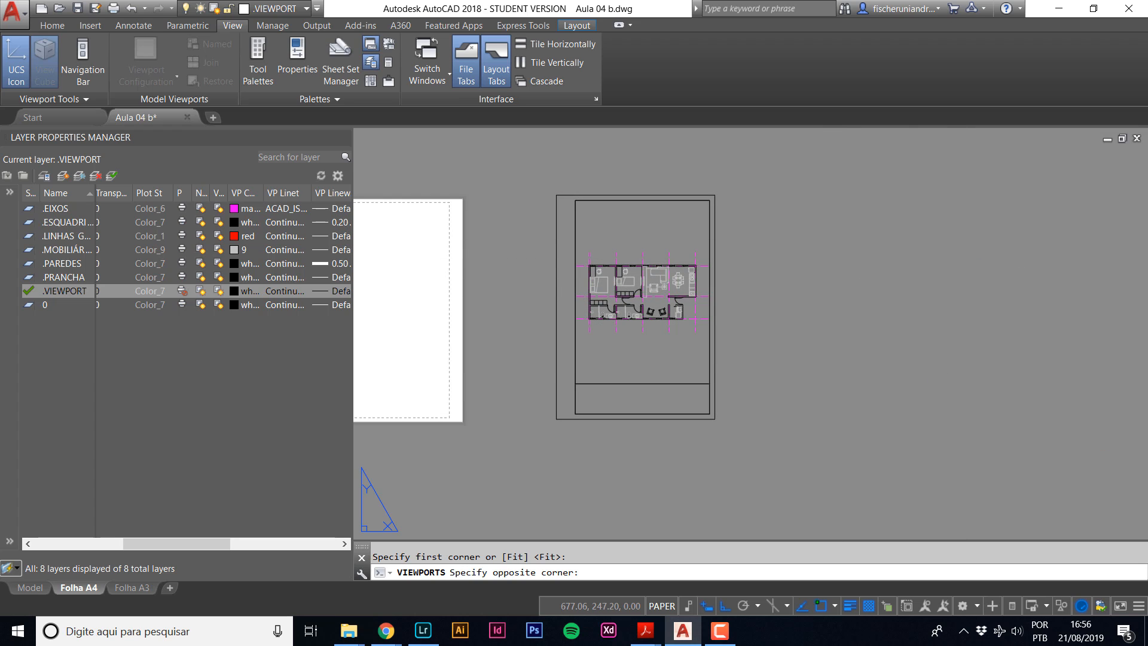
click(964, 425)
key(Escape)
click(997, 378)
click(943, 301)
key(Delete)
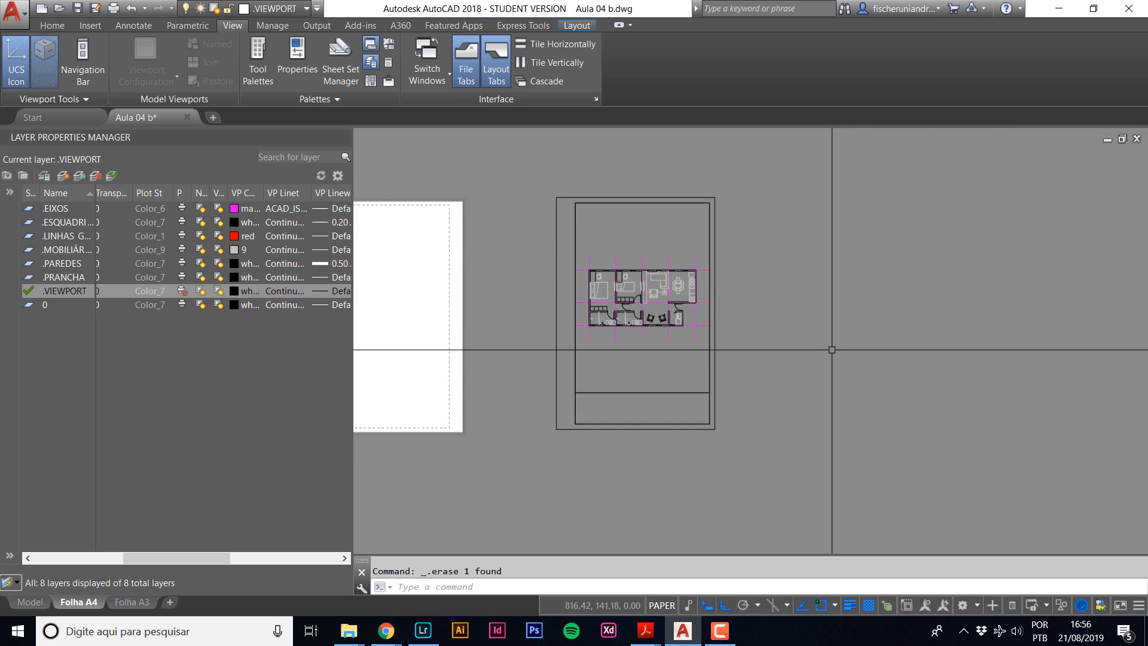
scroll(679, 262, up, 3)
middle_drag(658, 295, 579, 282)
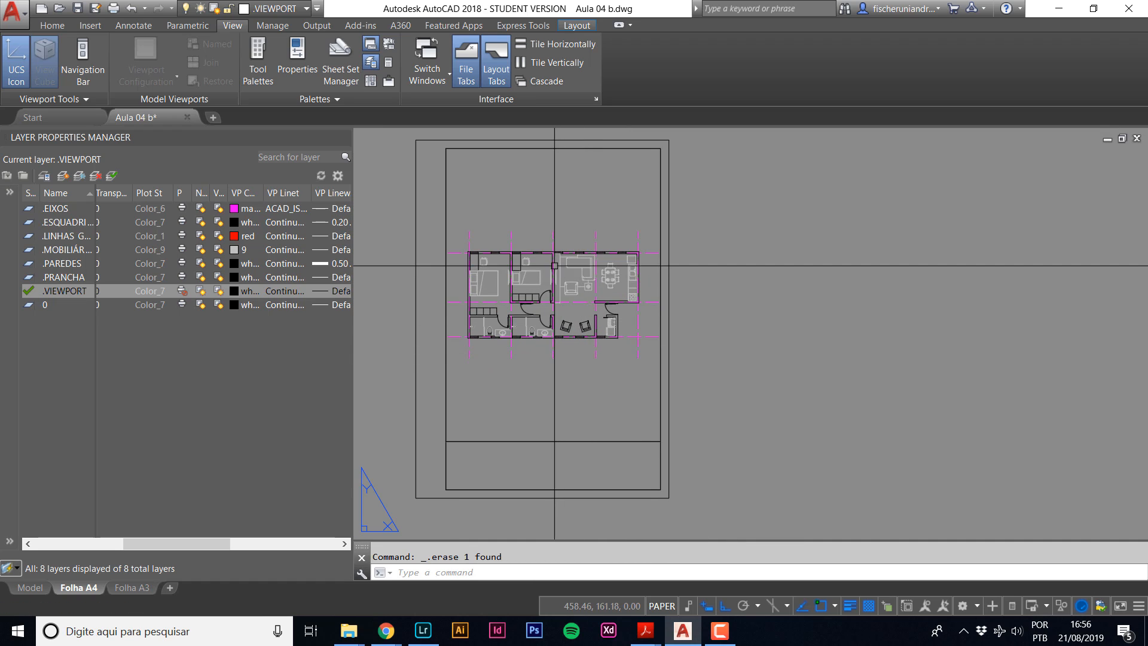
scroll(574, 281, down, 2)
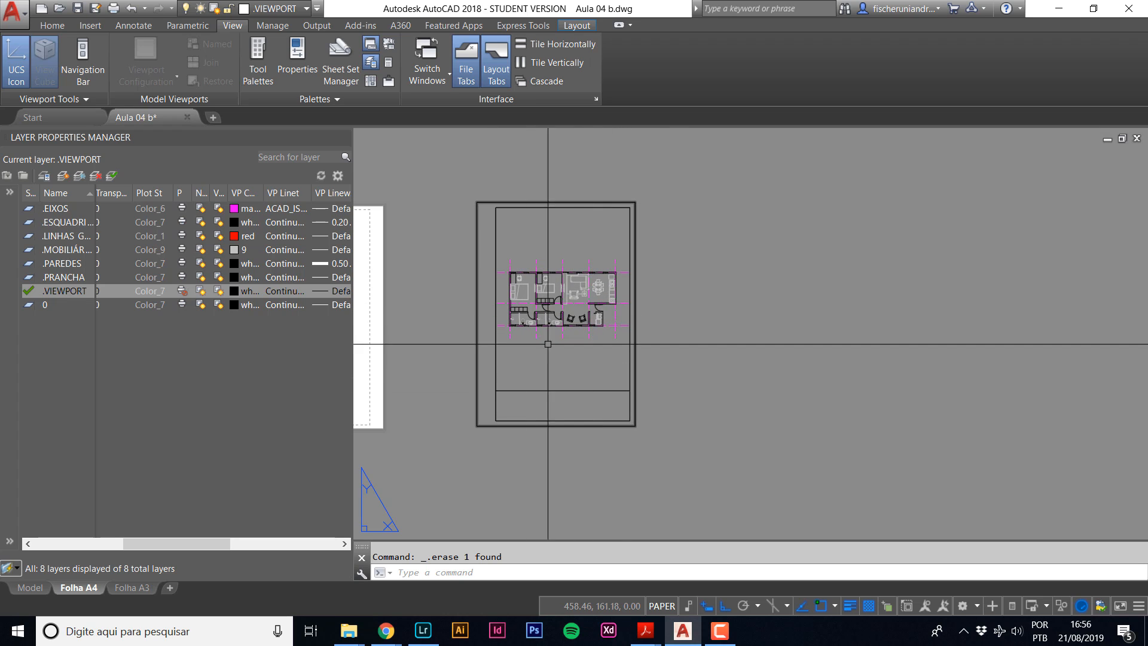
middle_drag(604, 367, 702, 399)
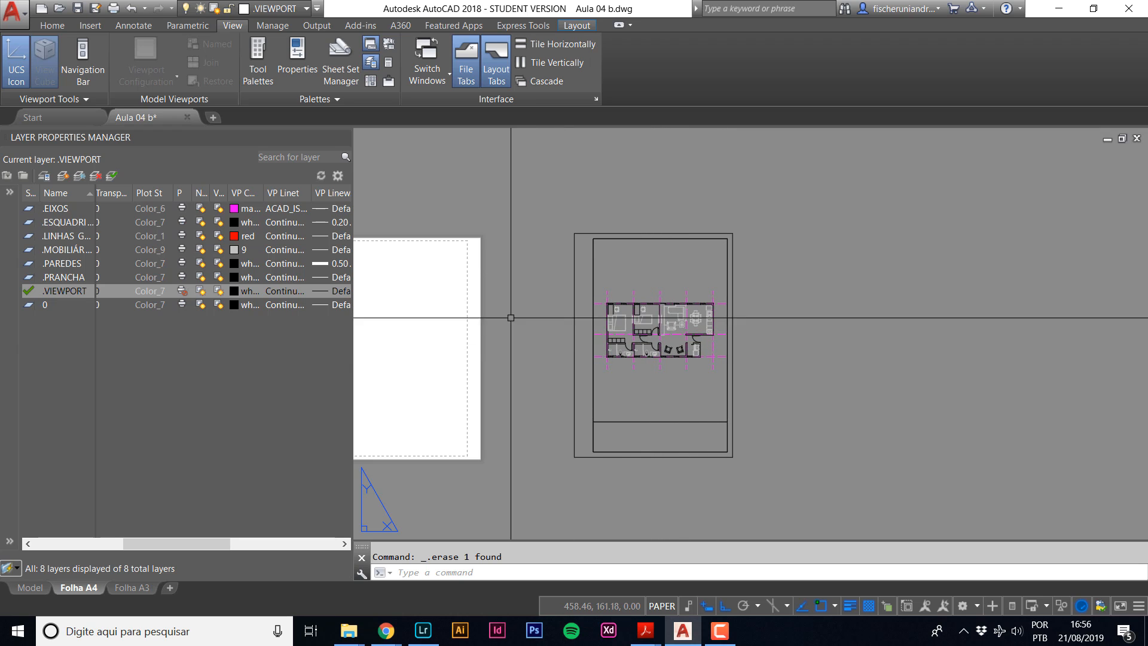
middle_drag(511, 365, 625, 376)
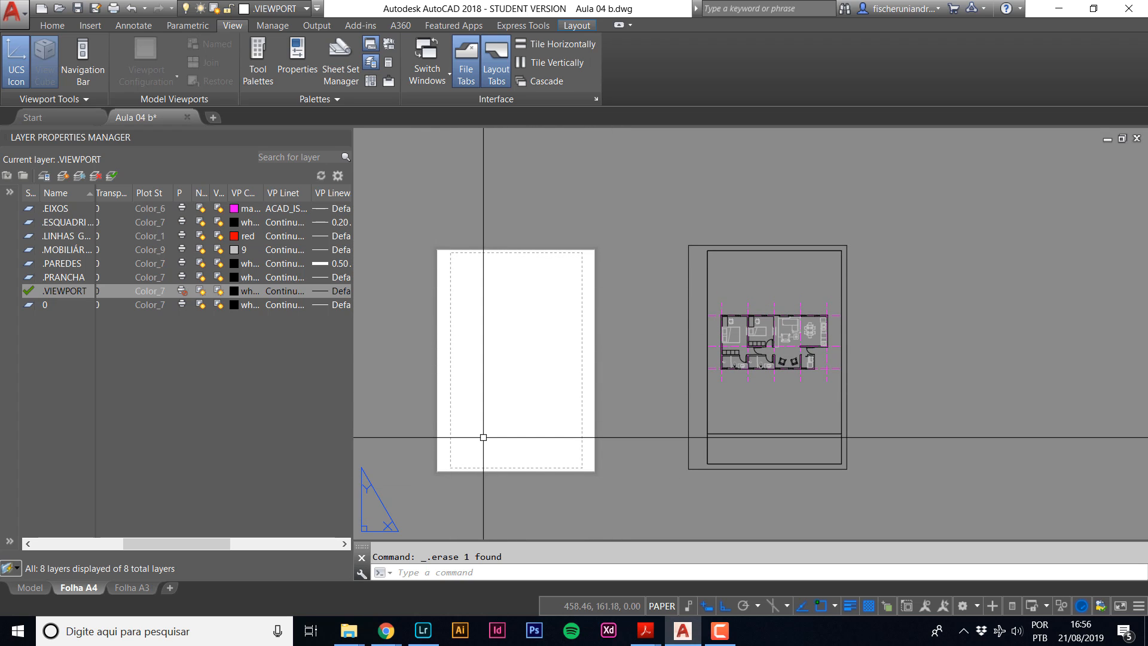
Locate the layout's origin by starting a line at 0,0, and cancel the line.
key(Escape)
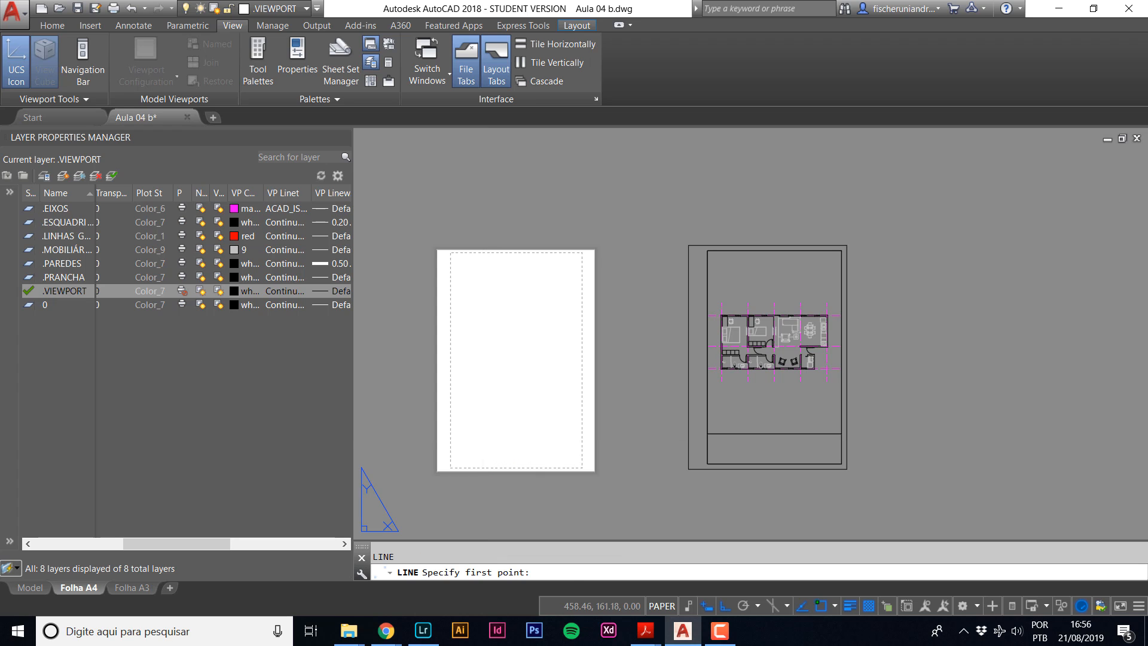
text(0,0)
key(Return)
scroll(452, 466, up, 4)
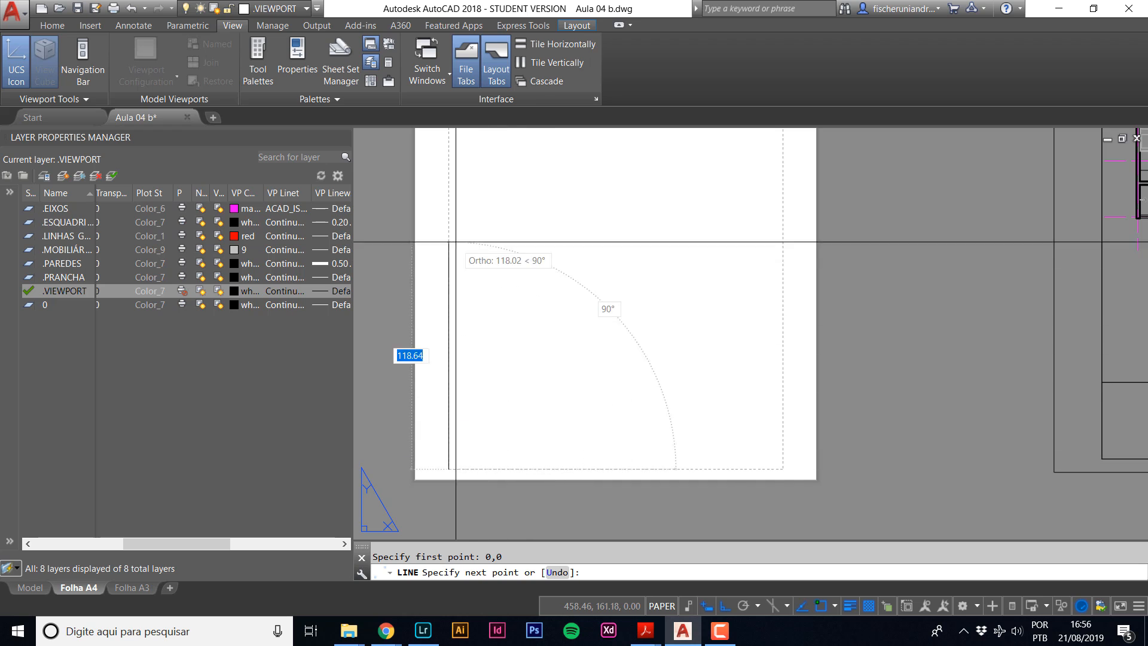
scroll(465, 341, down, 4)
key(Escape)
middle_drag(706, 337, 640, 388)
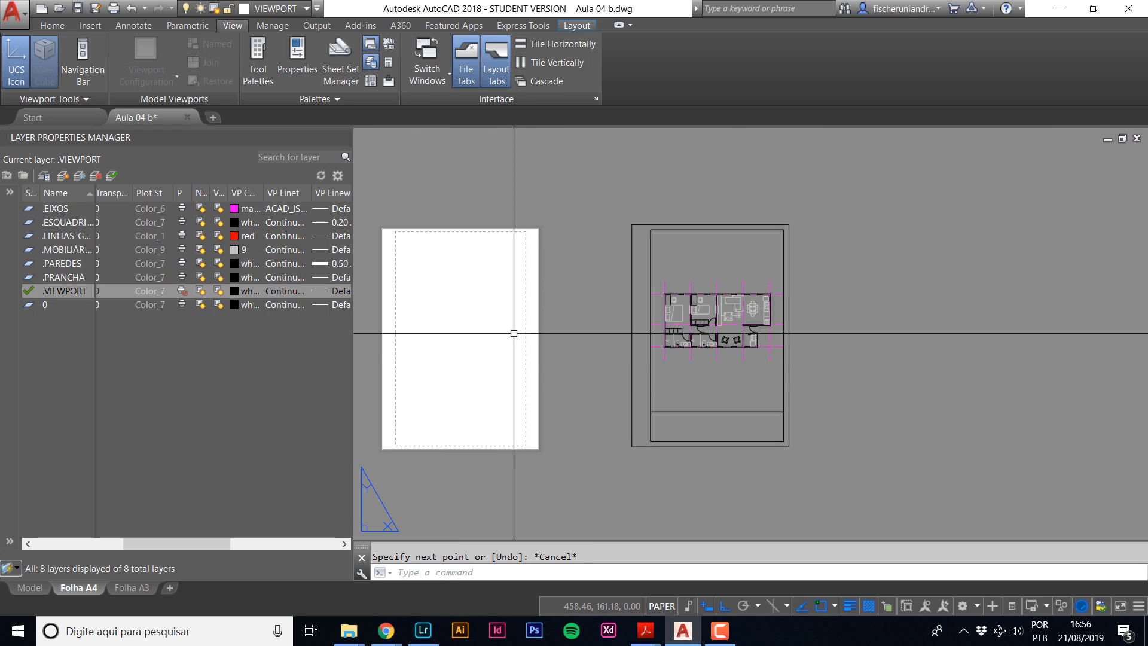